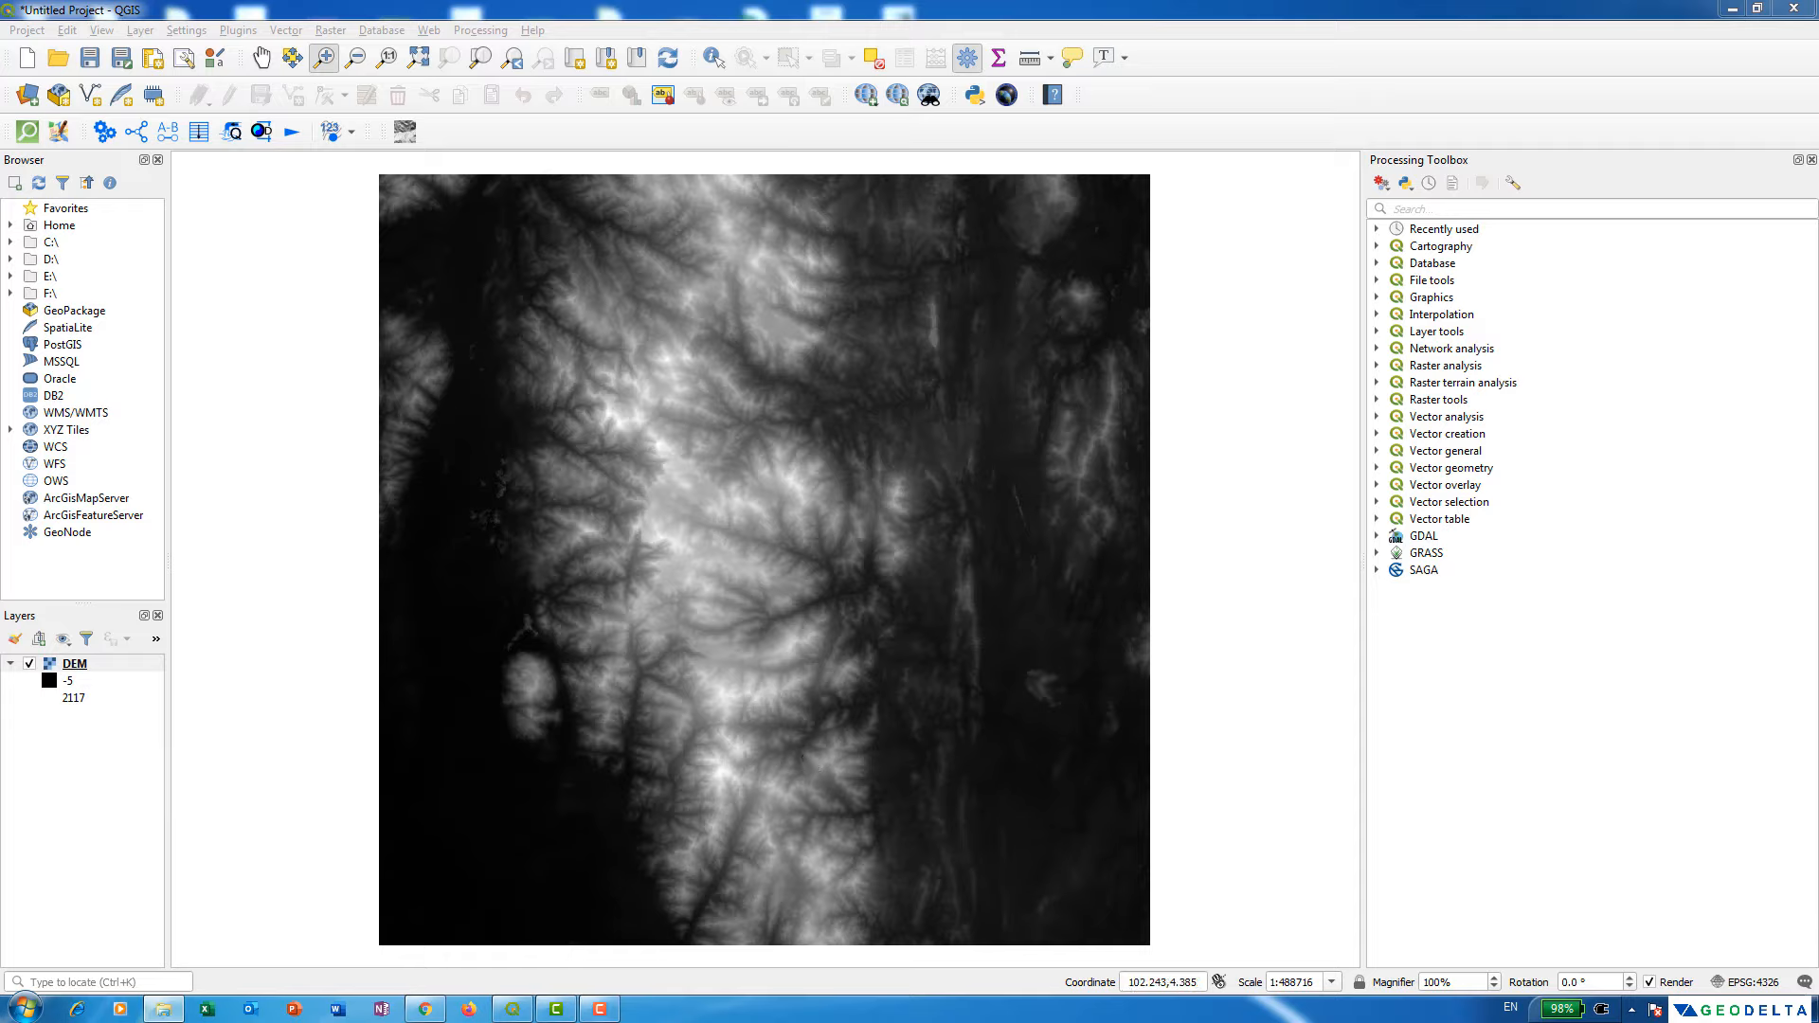
- Add the River_Network and Watershed_Boundary layers to the map and hide River_Network
drag(1717, 887, 962, 712)
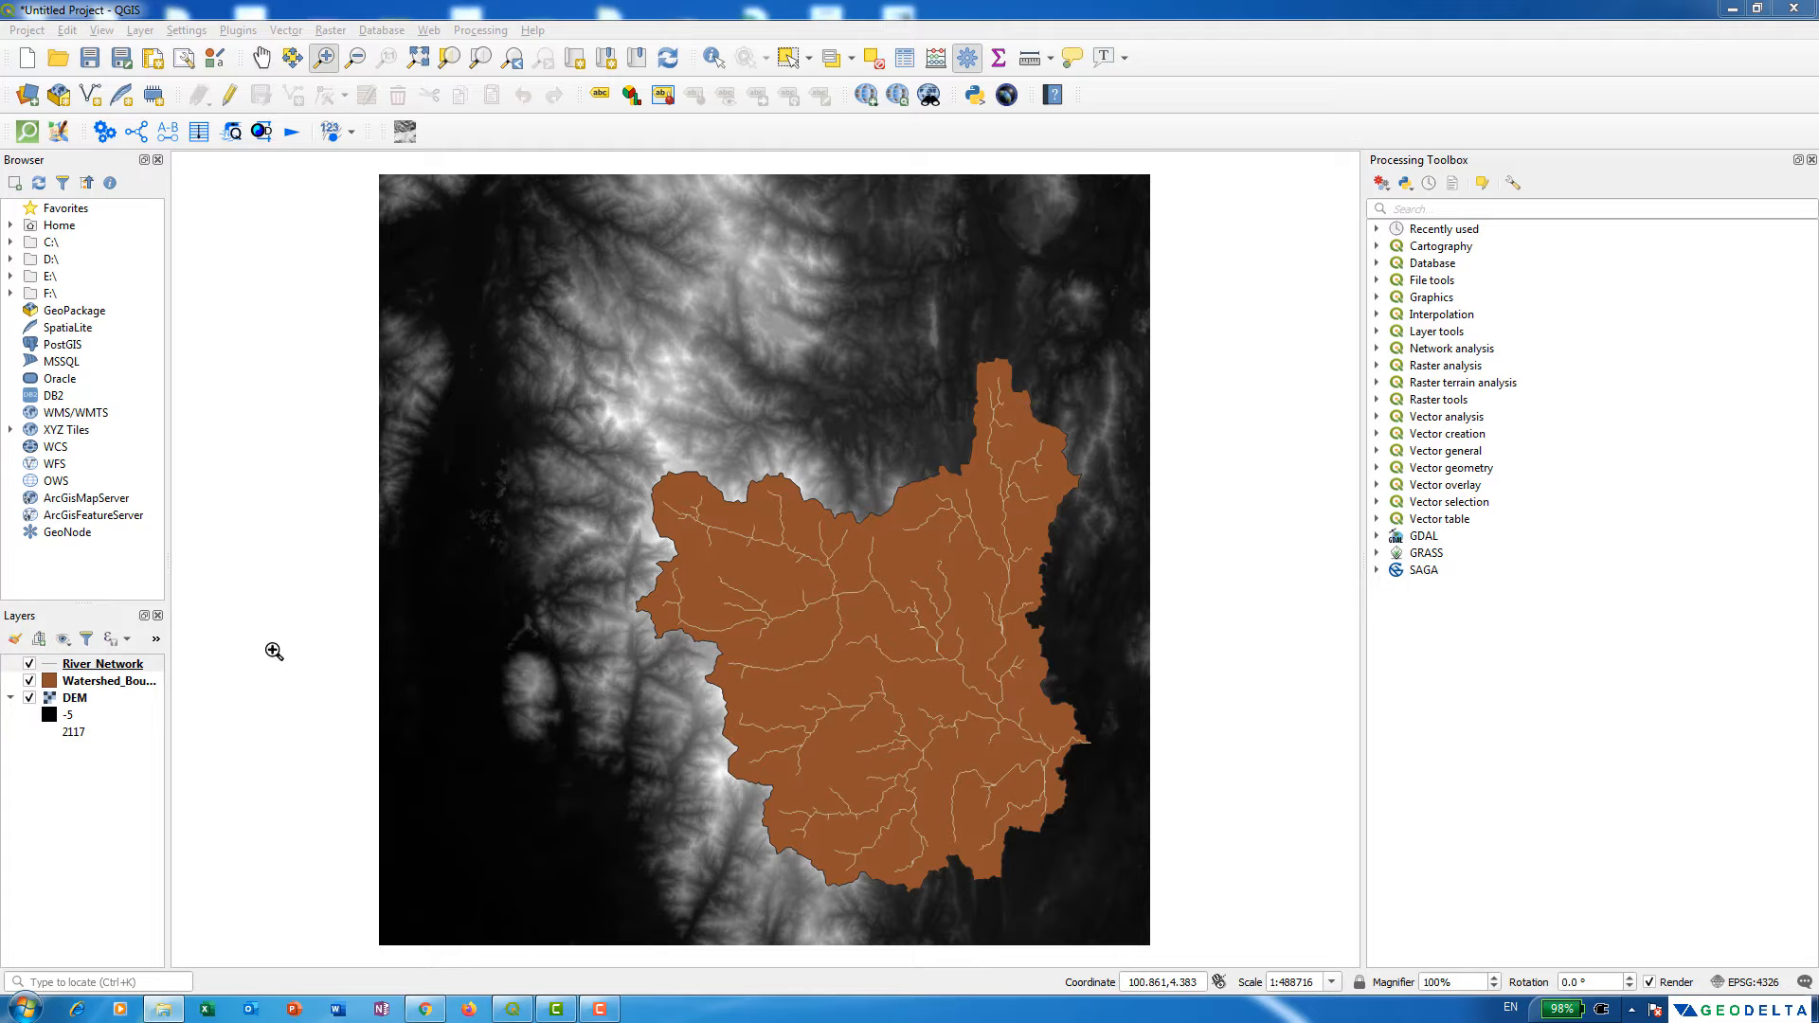
click(29, 664)
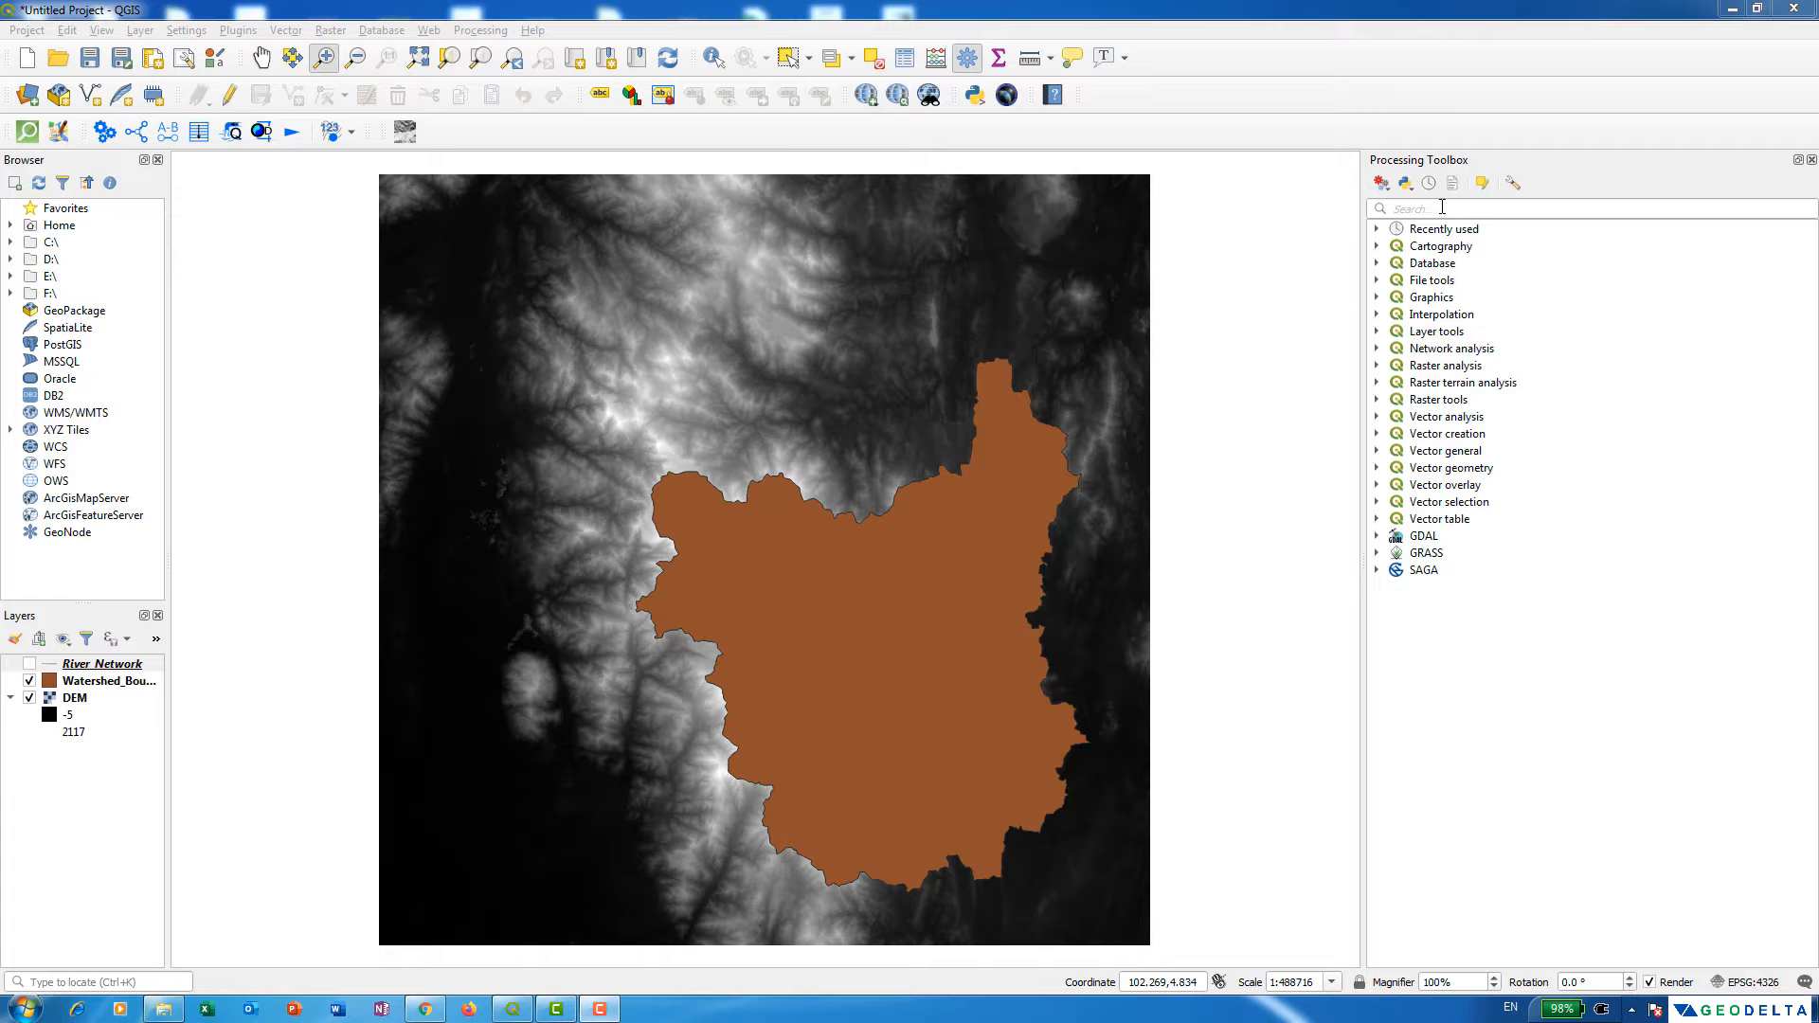
click(1812, 160)
click(464, 30)
click(502, 49)
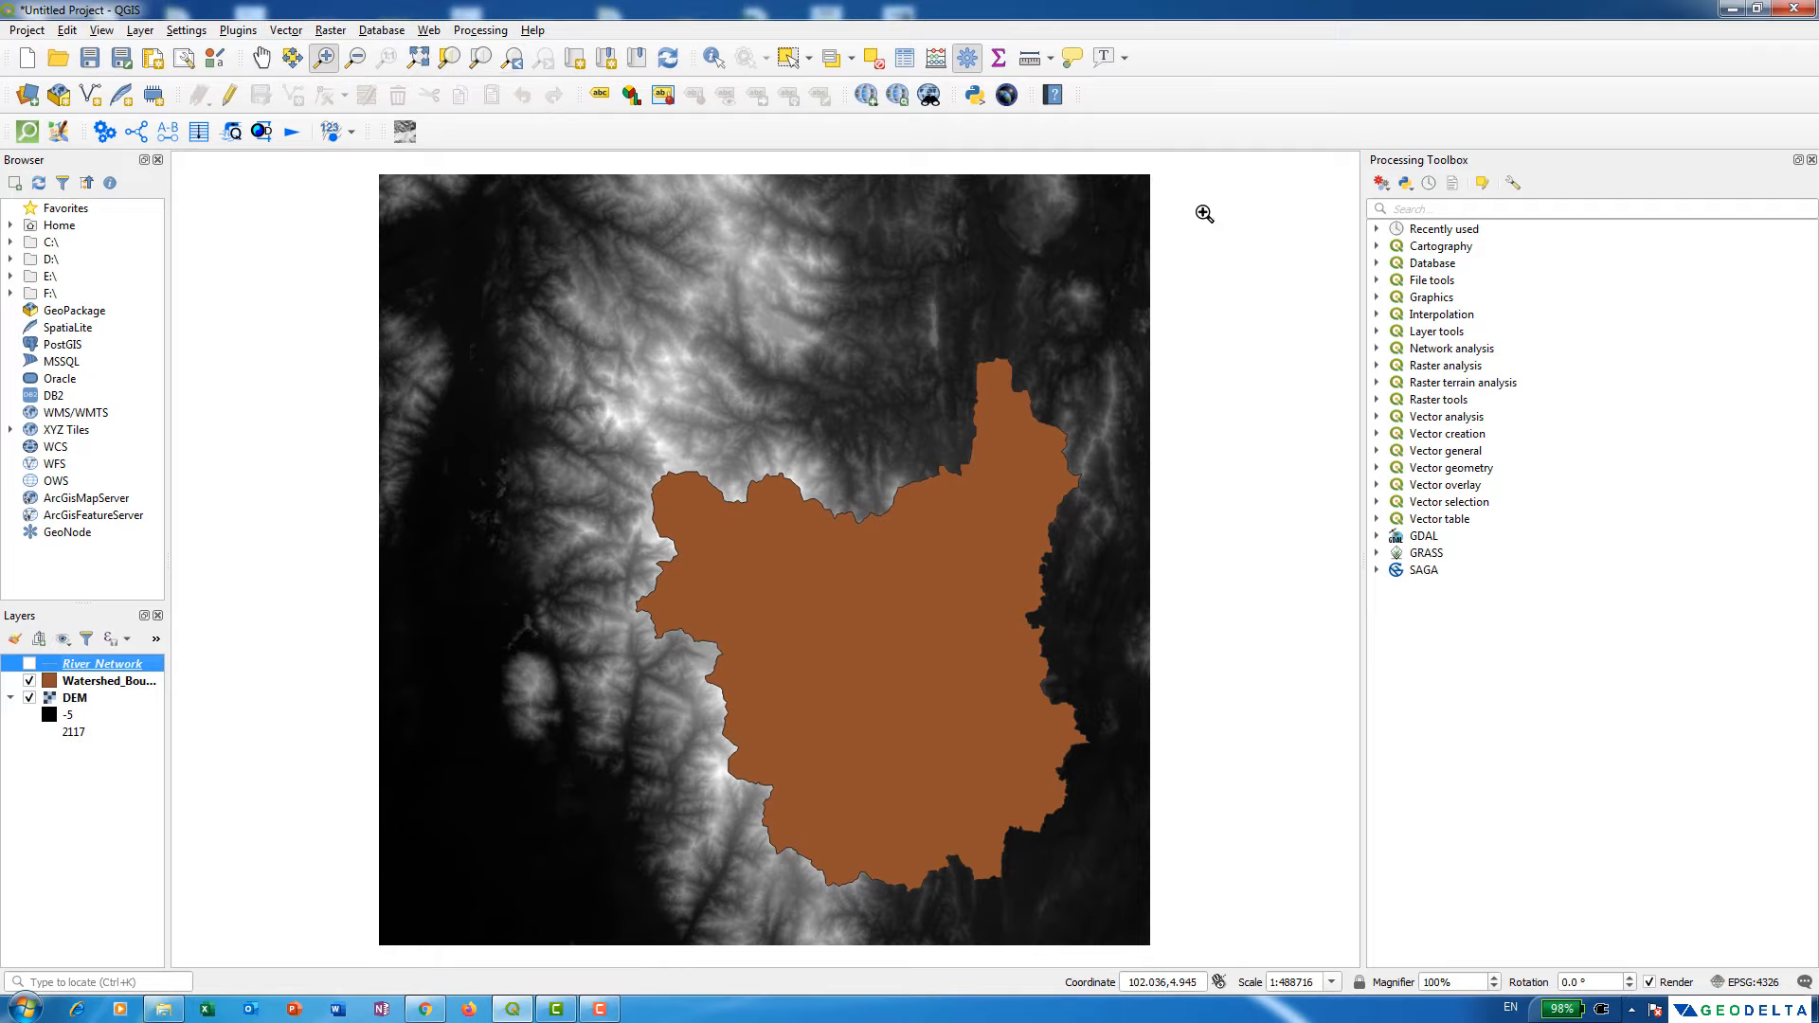
- Search the processing tools for "clip" and open SAGA's Clip raster with polygon
click(1440, 206)
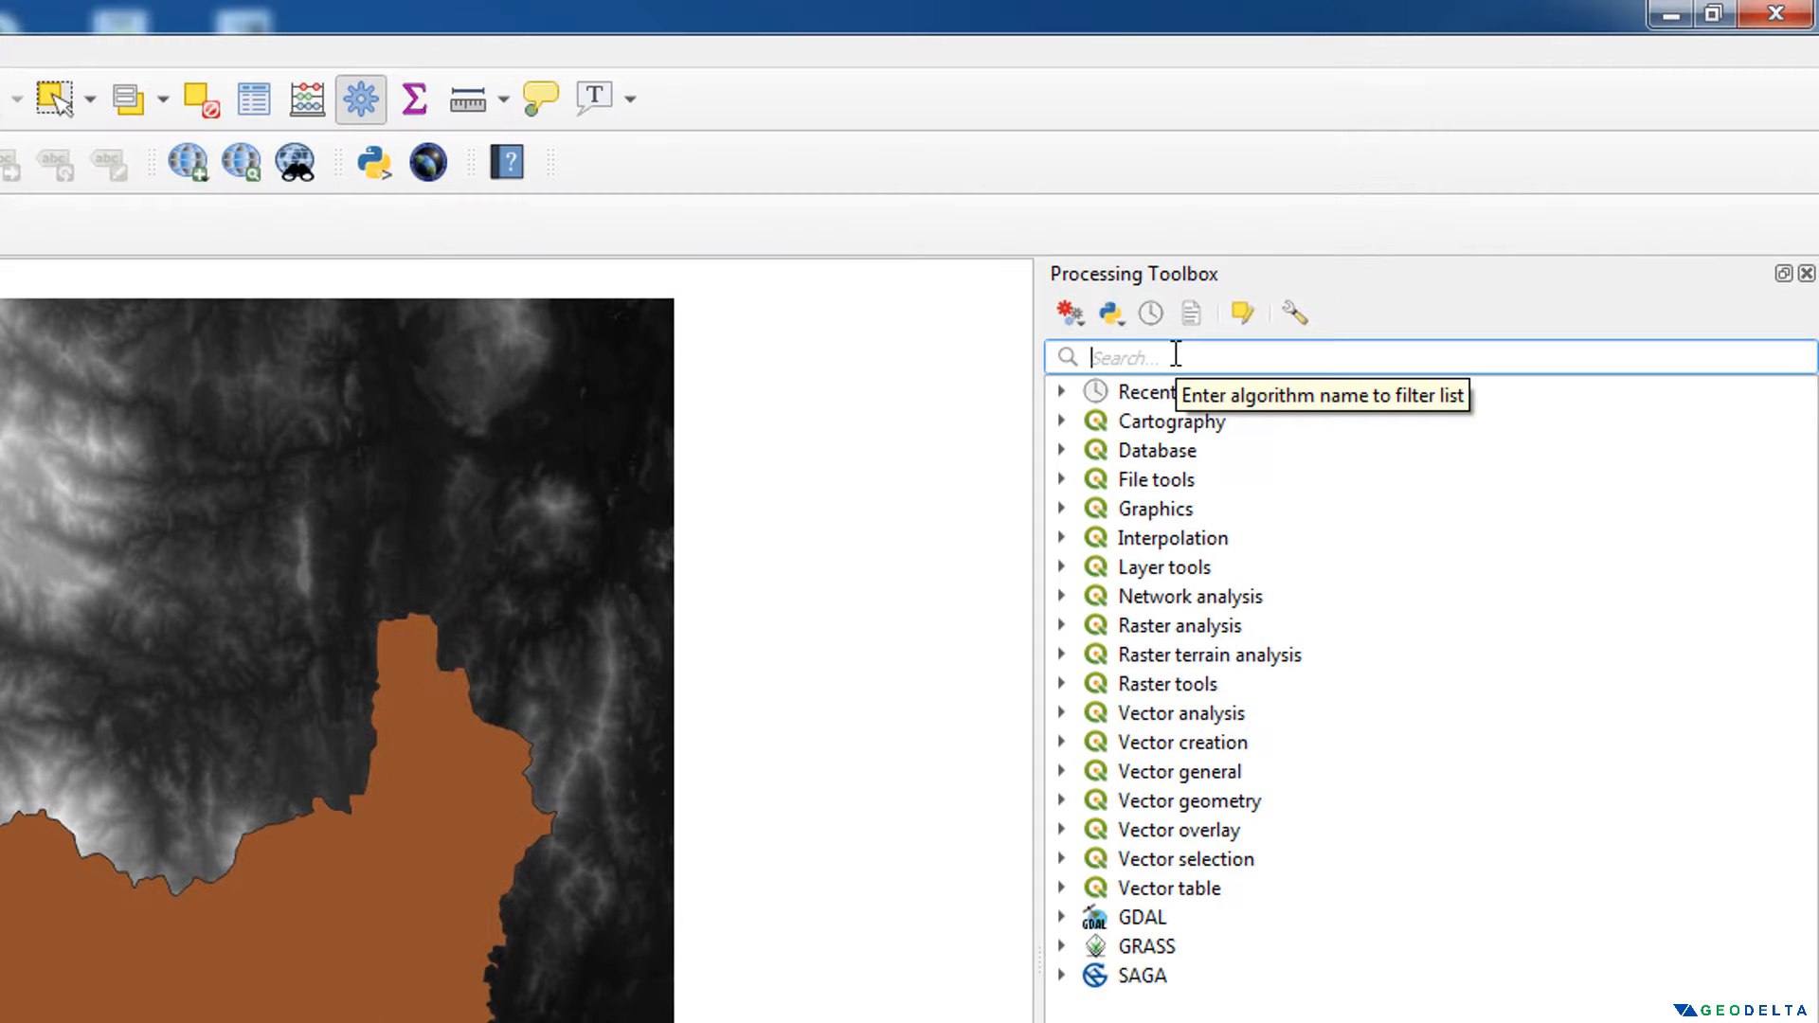
text(clip)
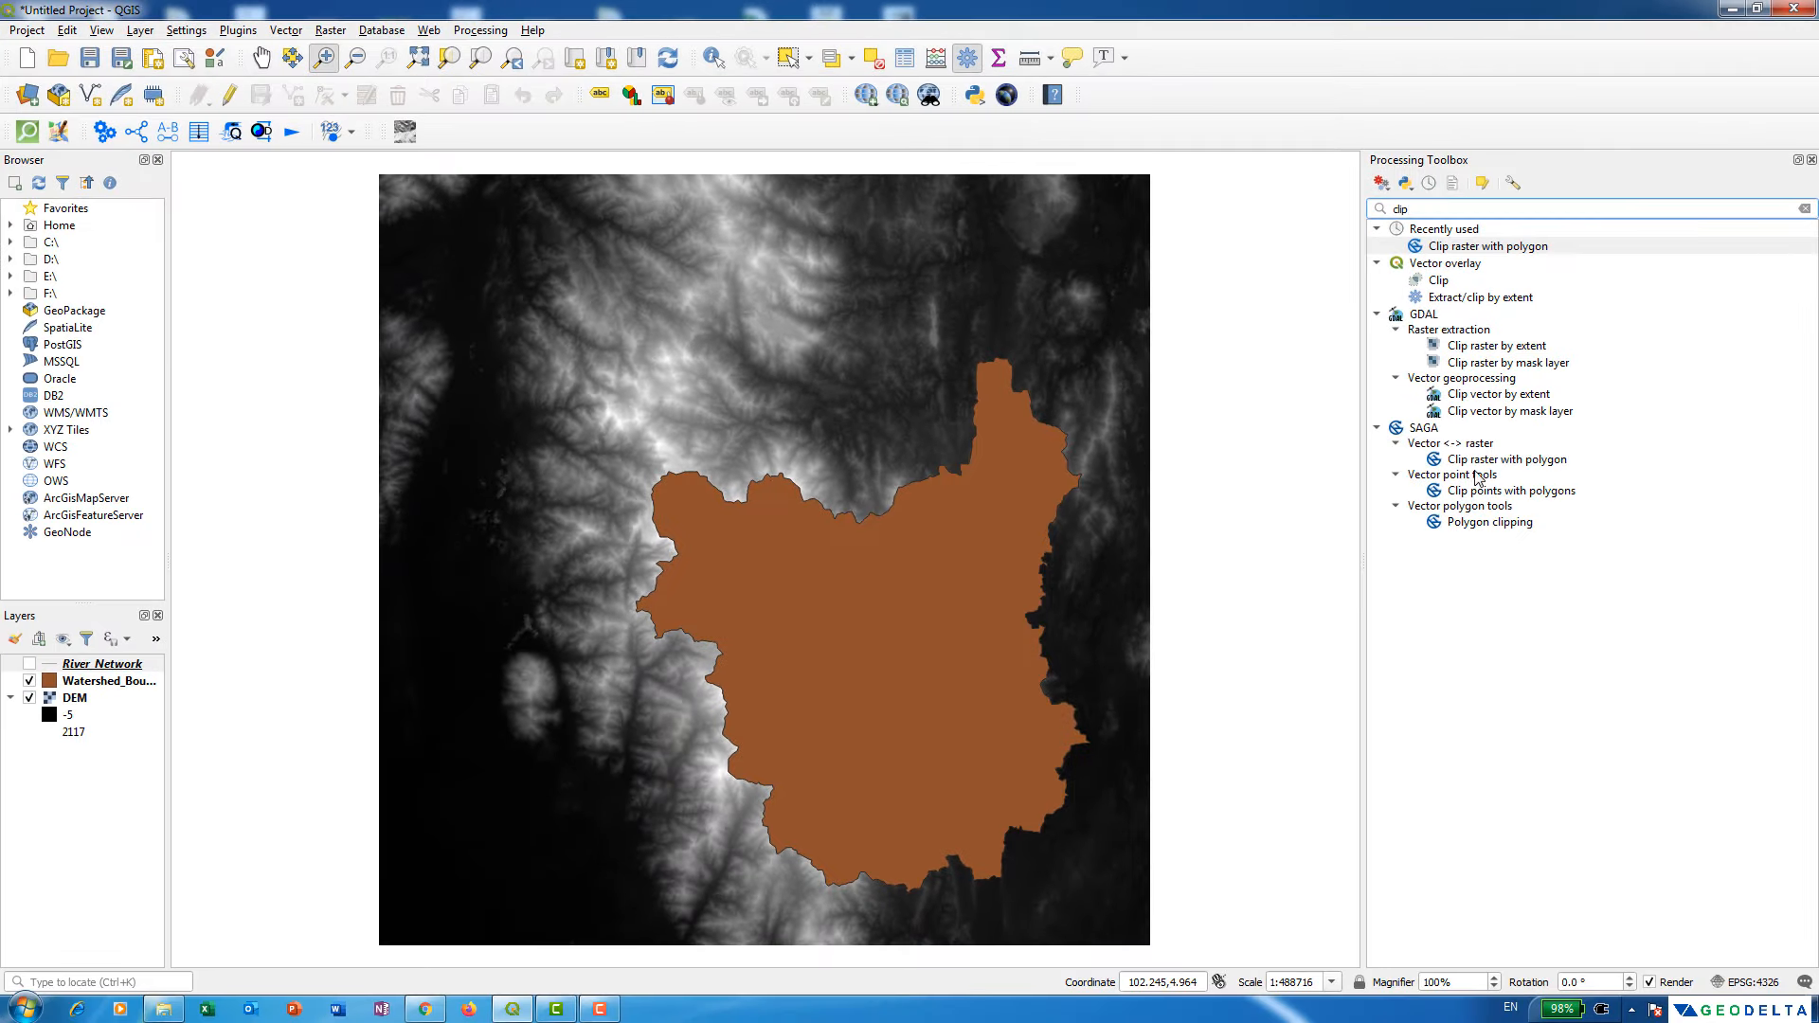
click(1274, 790)
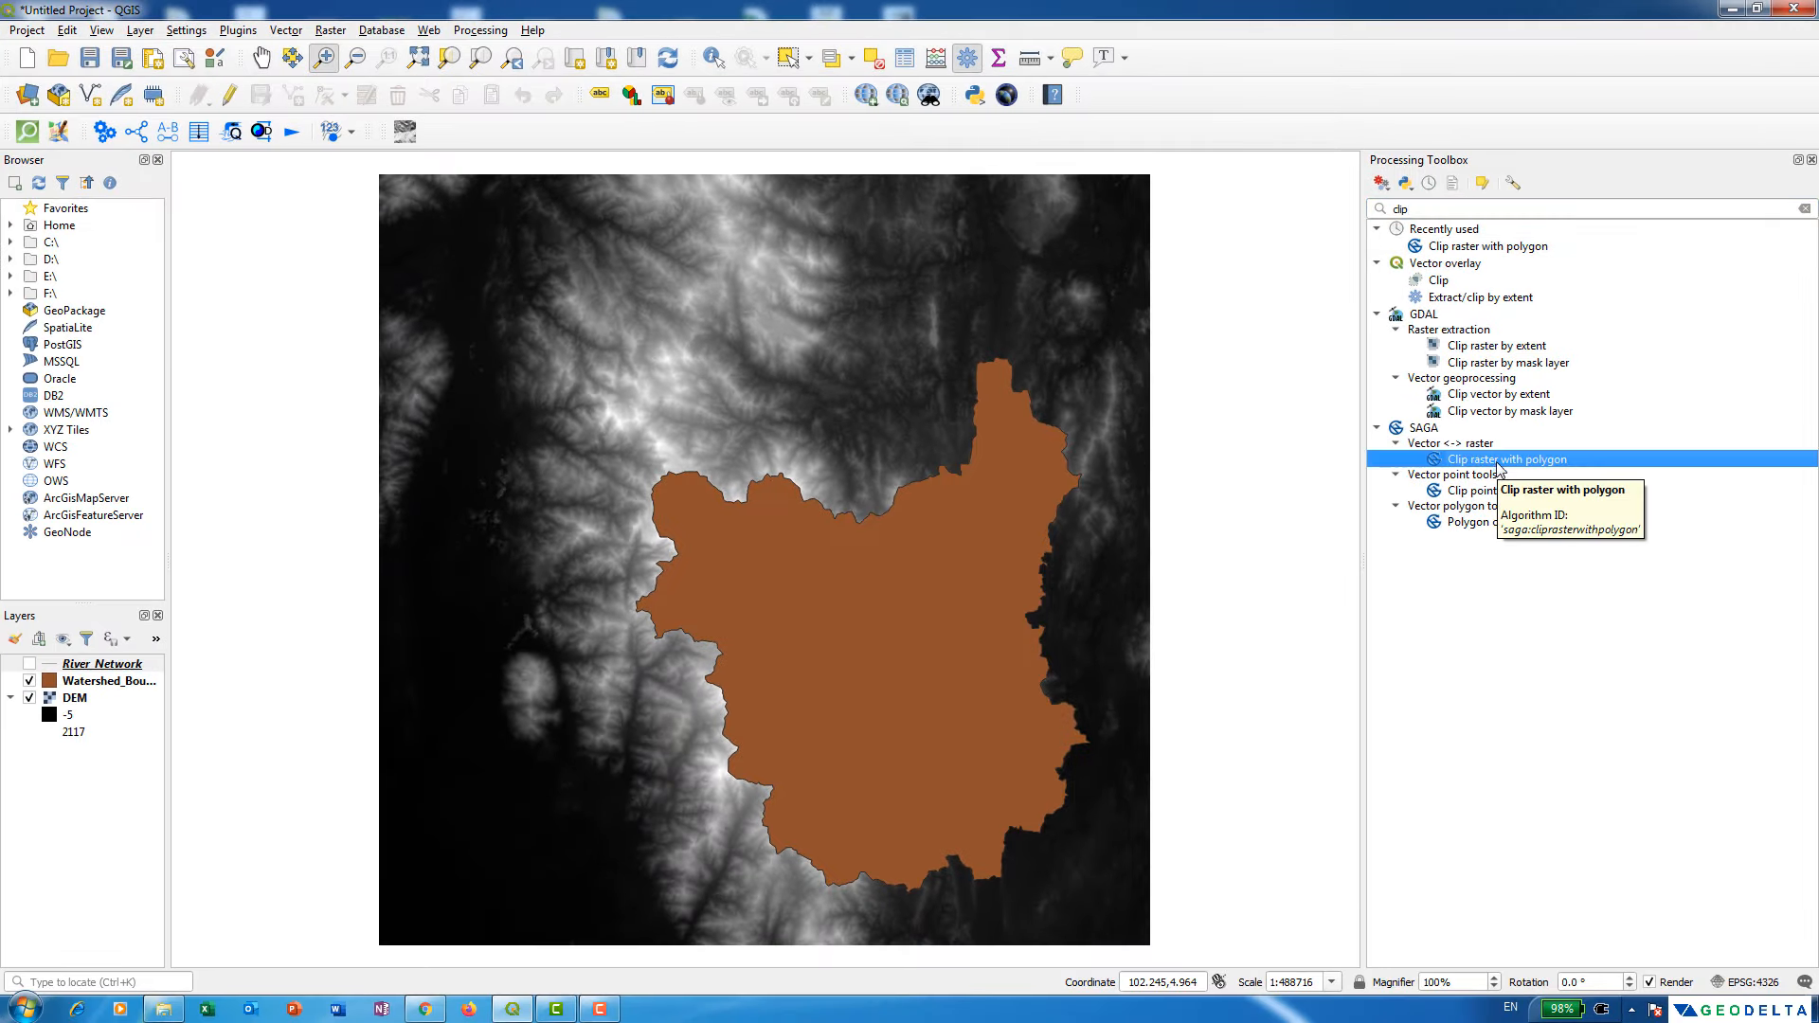
double_click(1501, 460)
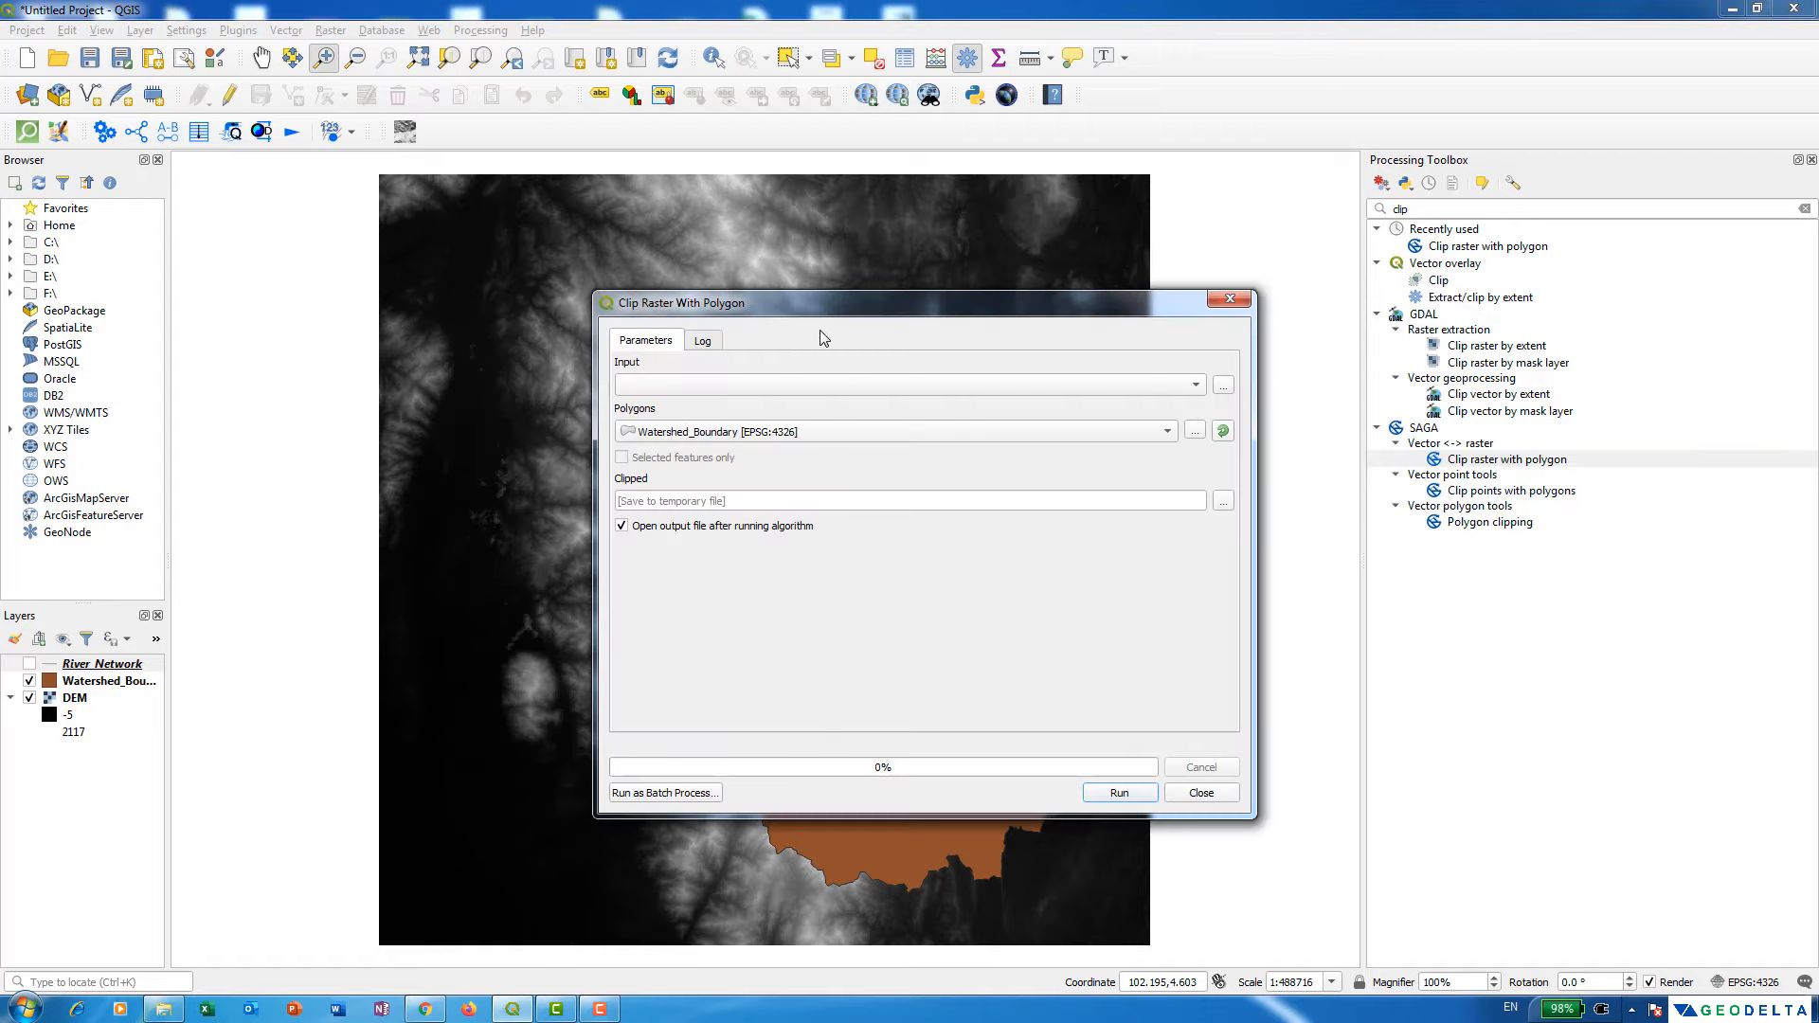
- Clip the DEM raster with the Watershed_Boundary polygon to a temporary output and close the tool
click(816, 390)
click(780, 389)
click(763, 437)
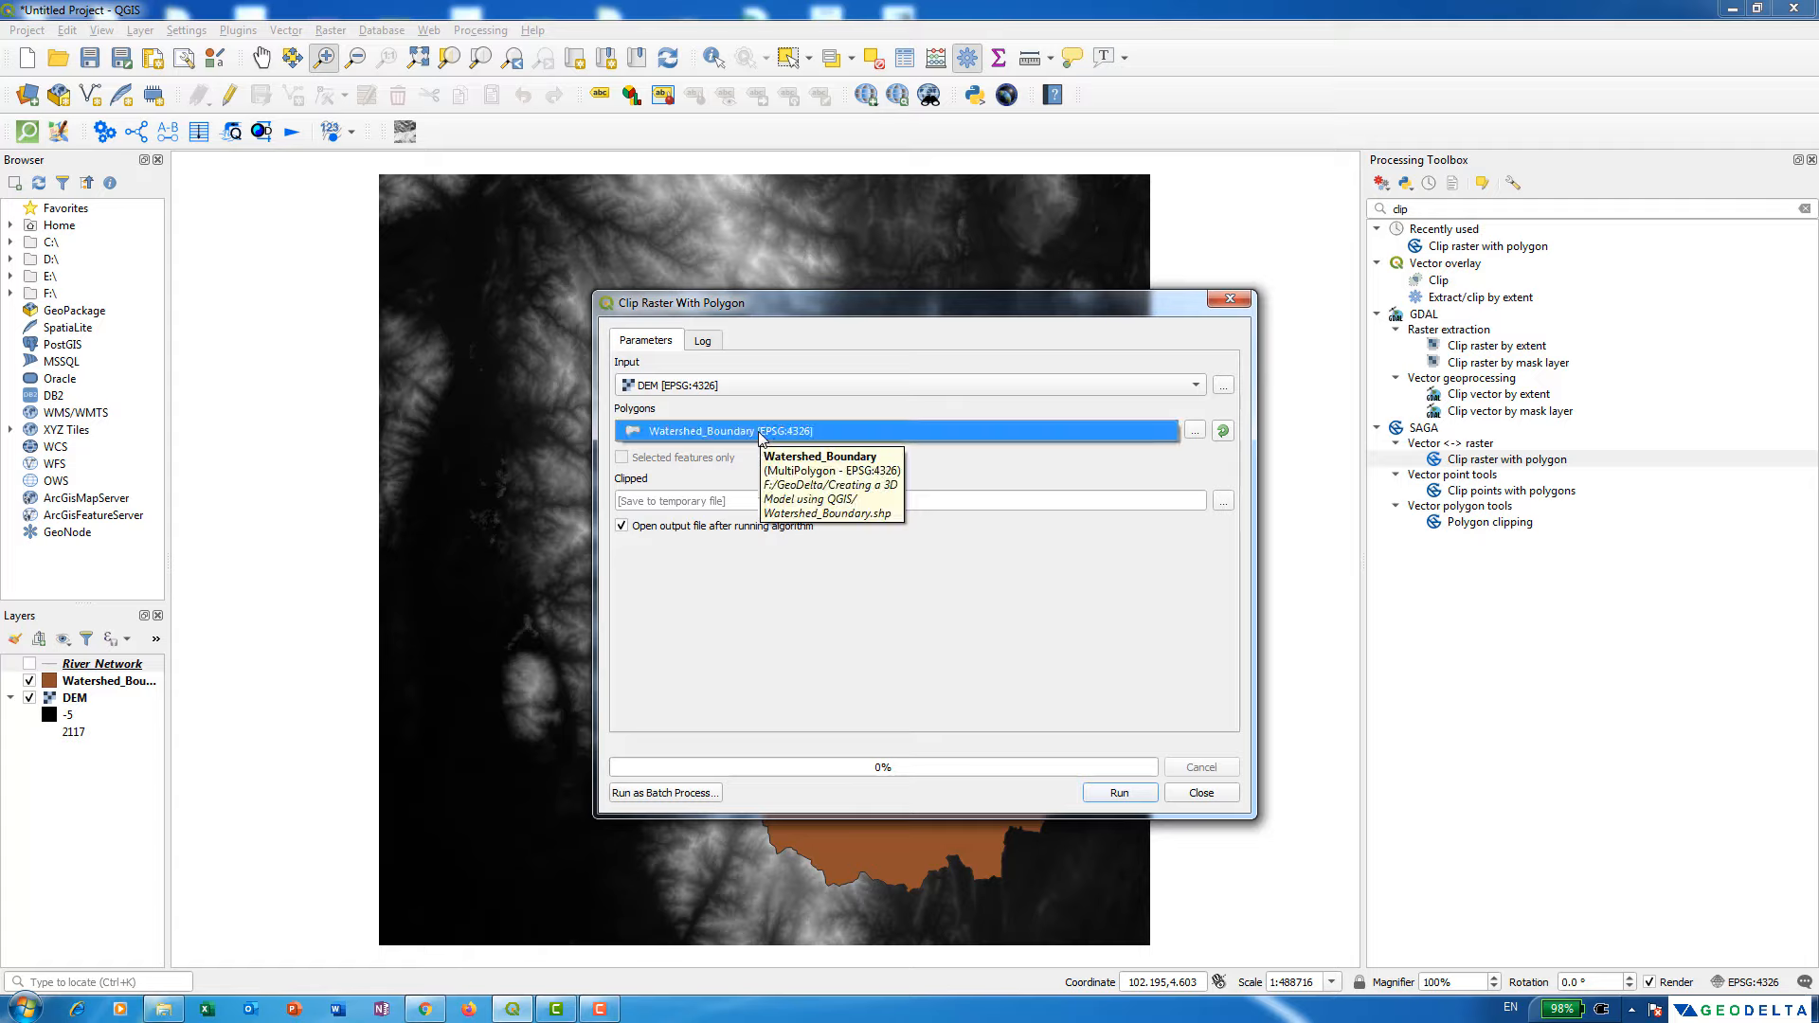
click(758, 430)
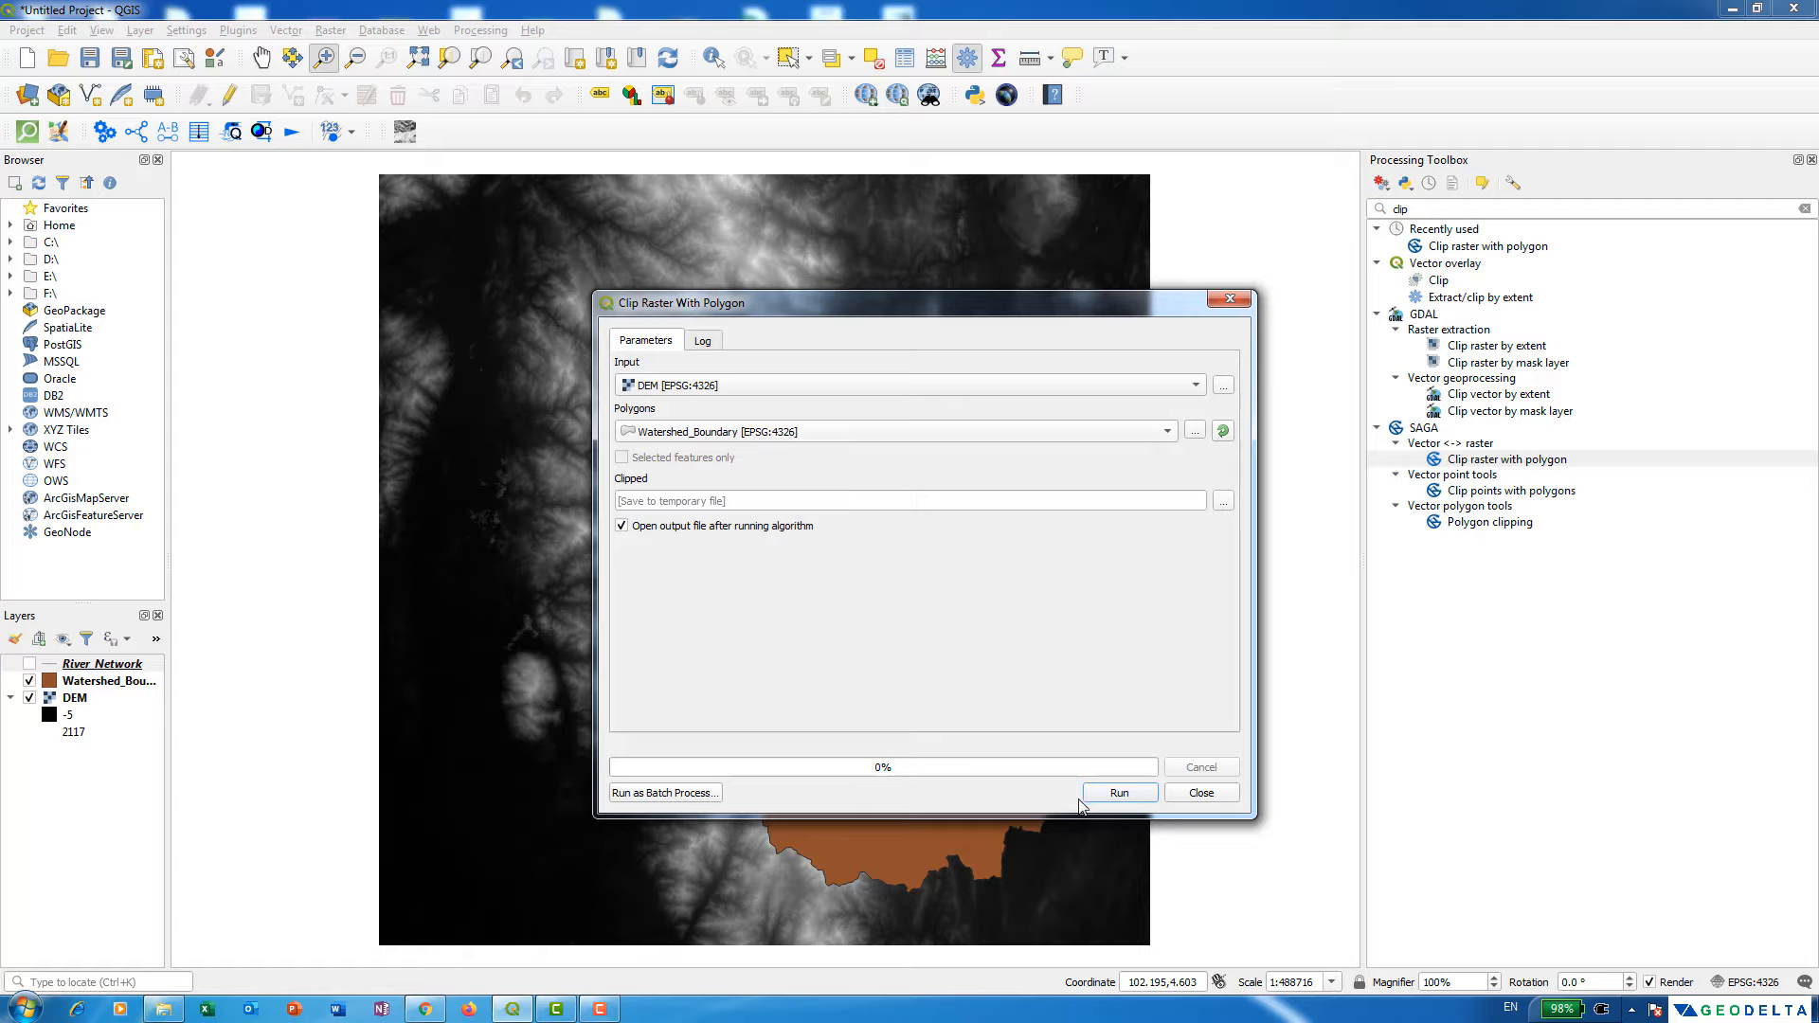
click(1118, 793)
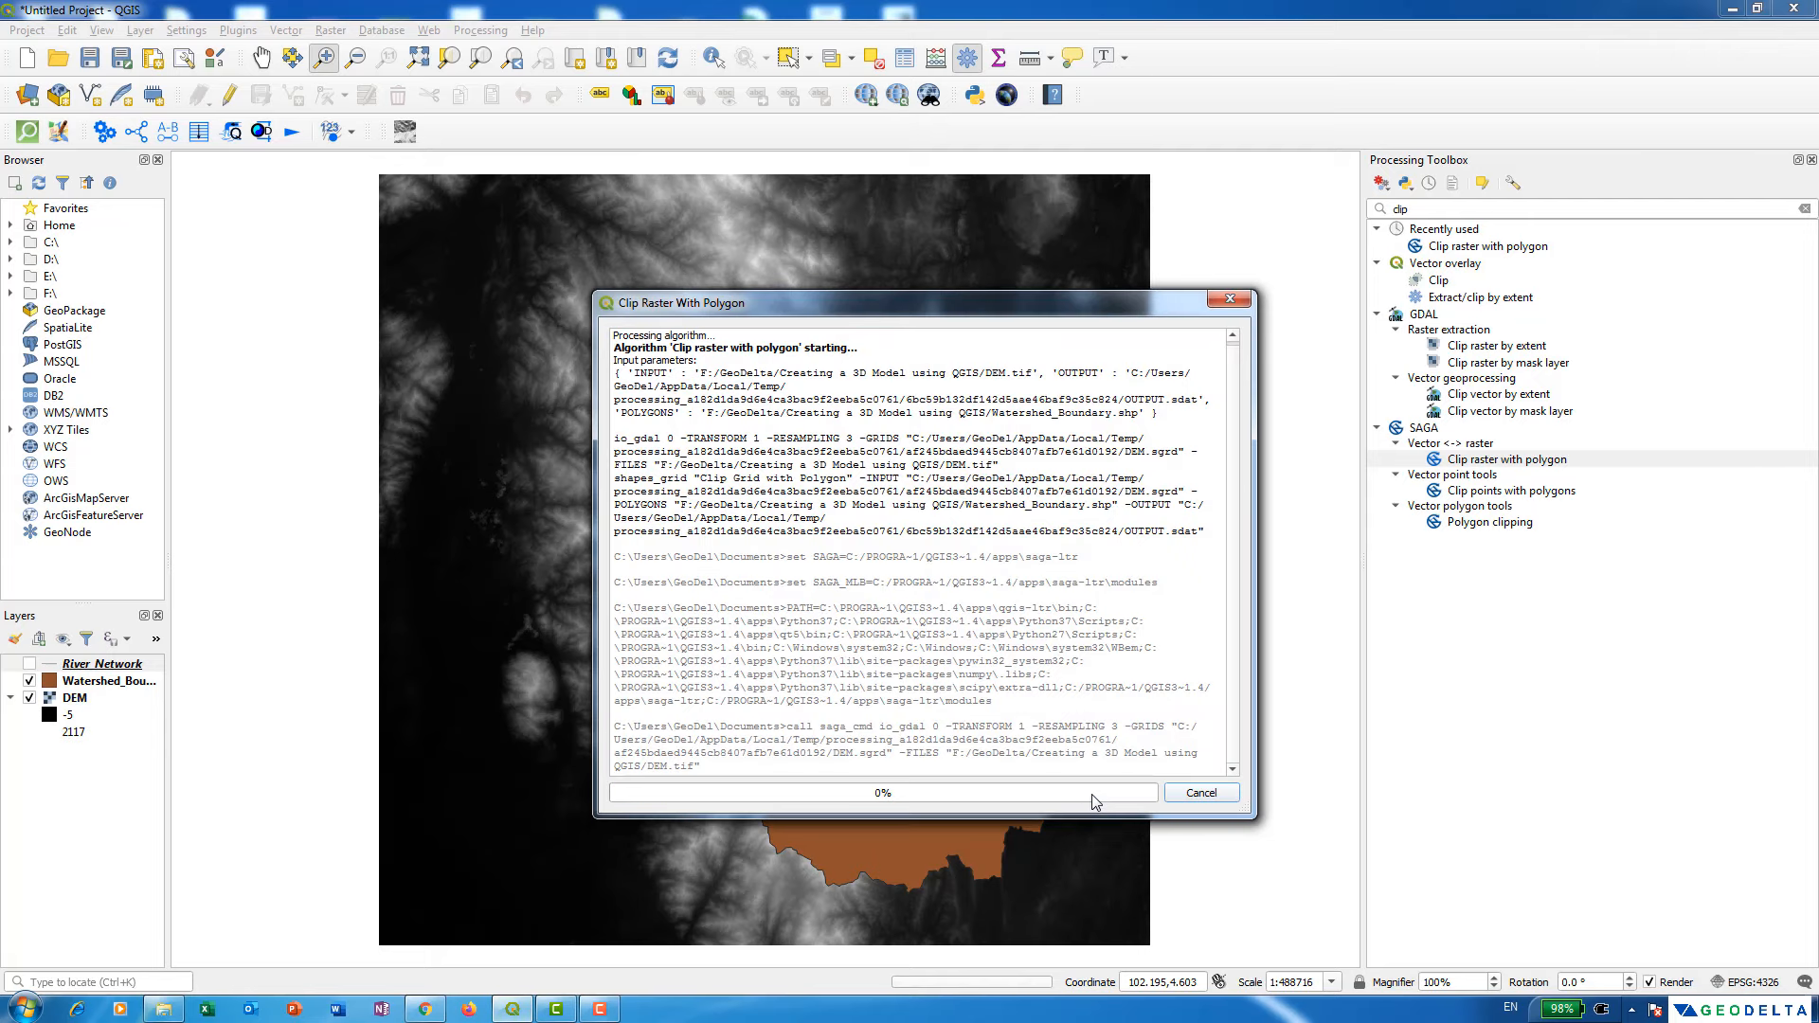
click(1203, 796)
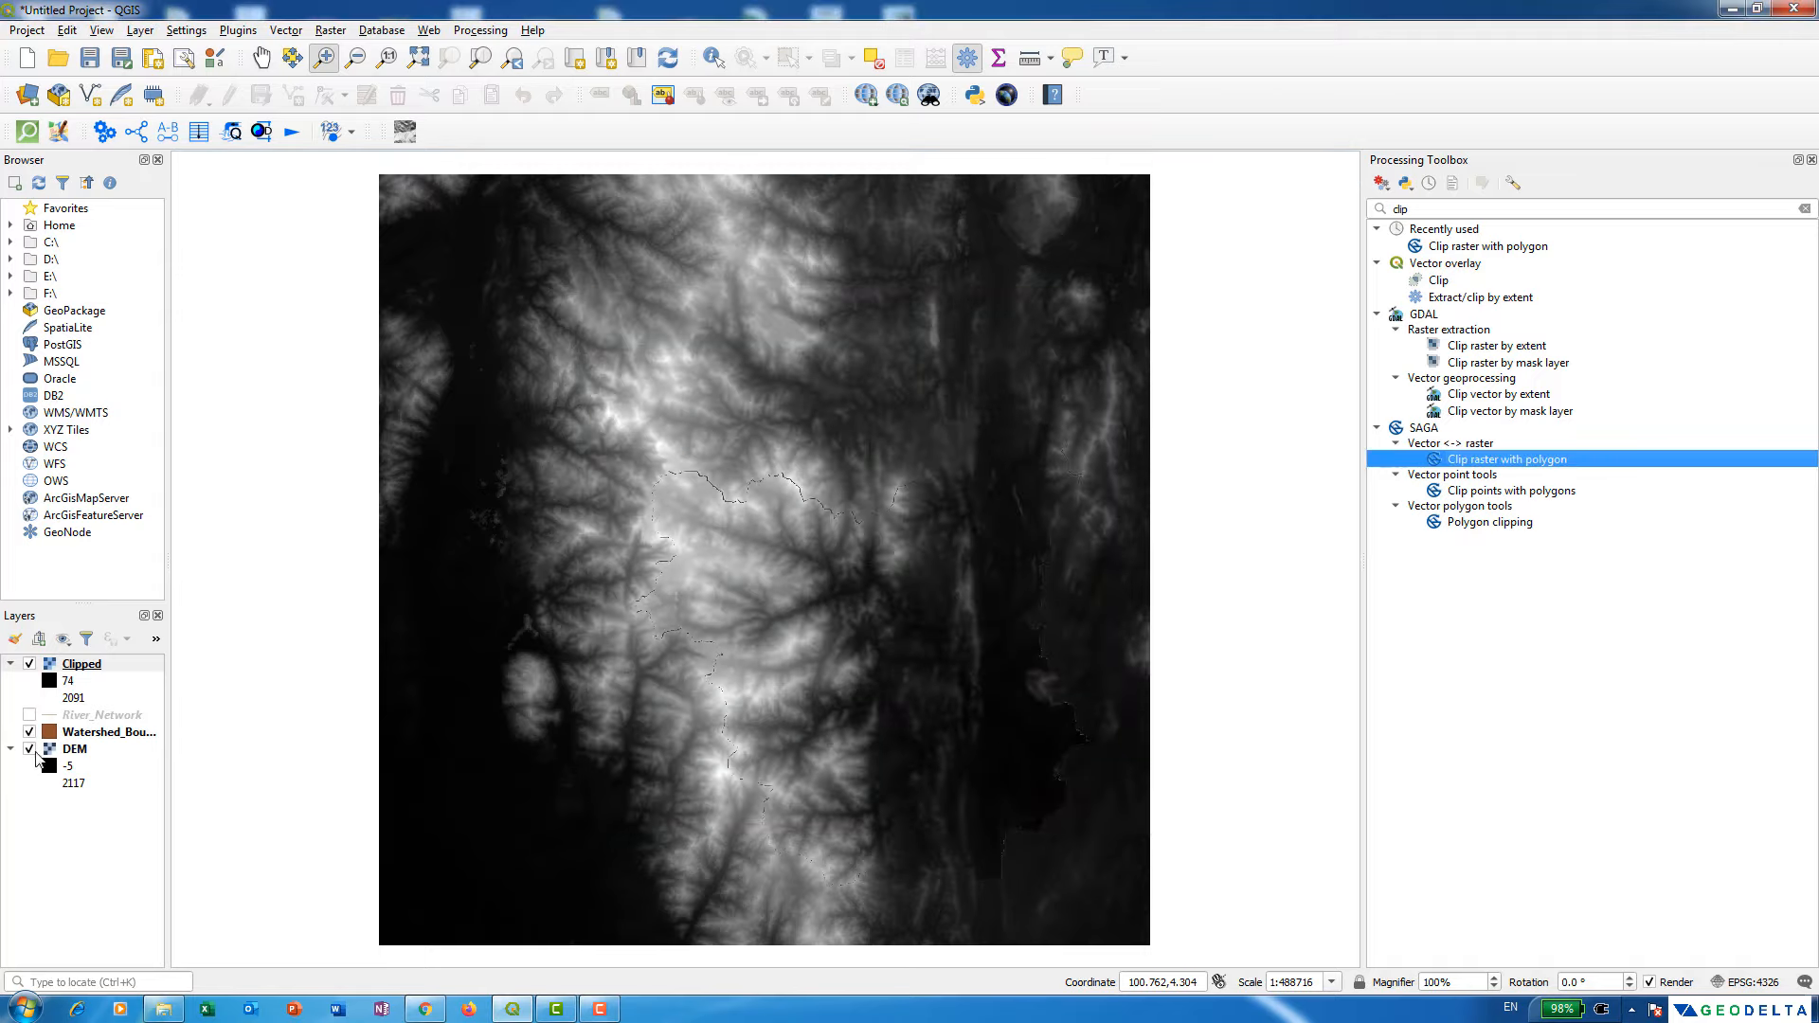
- Hide the DEM layer so only the clipped watershed raster shows, and centre it in the map
click(32, 750)
click(29, 750)
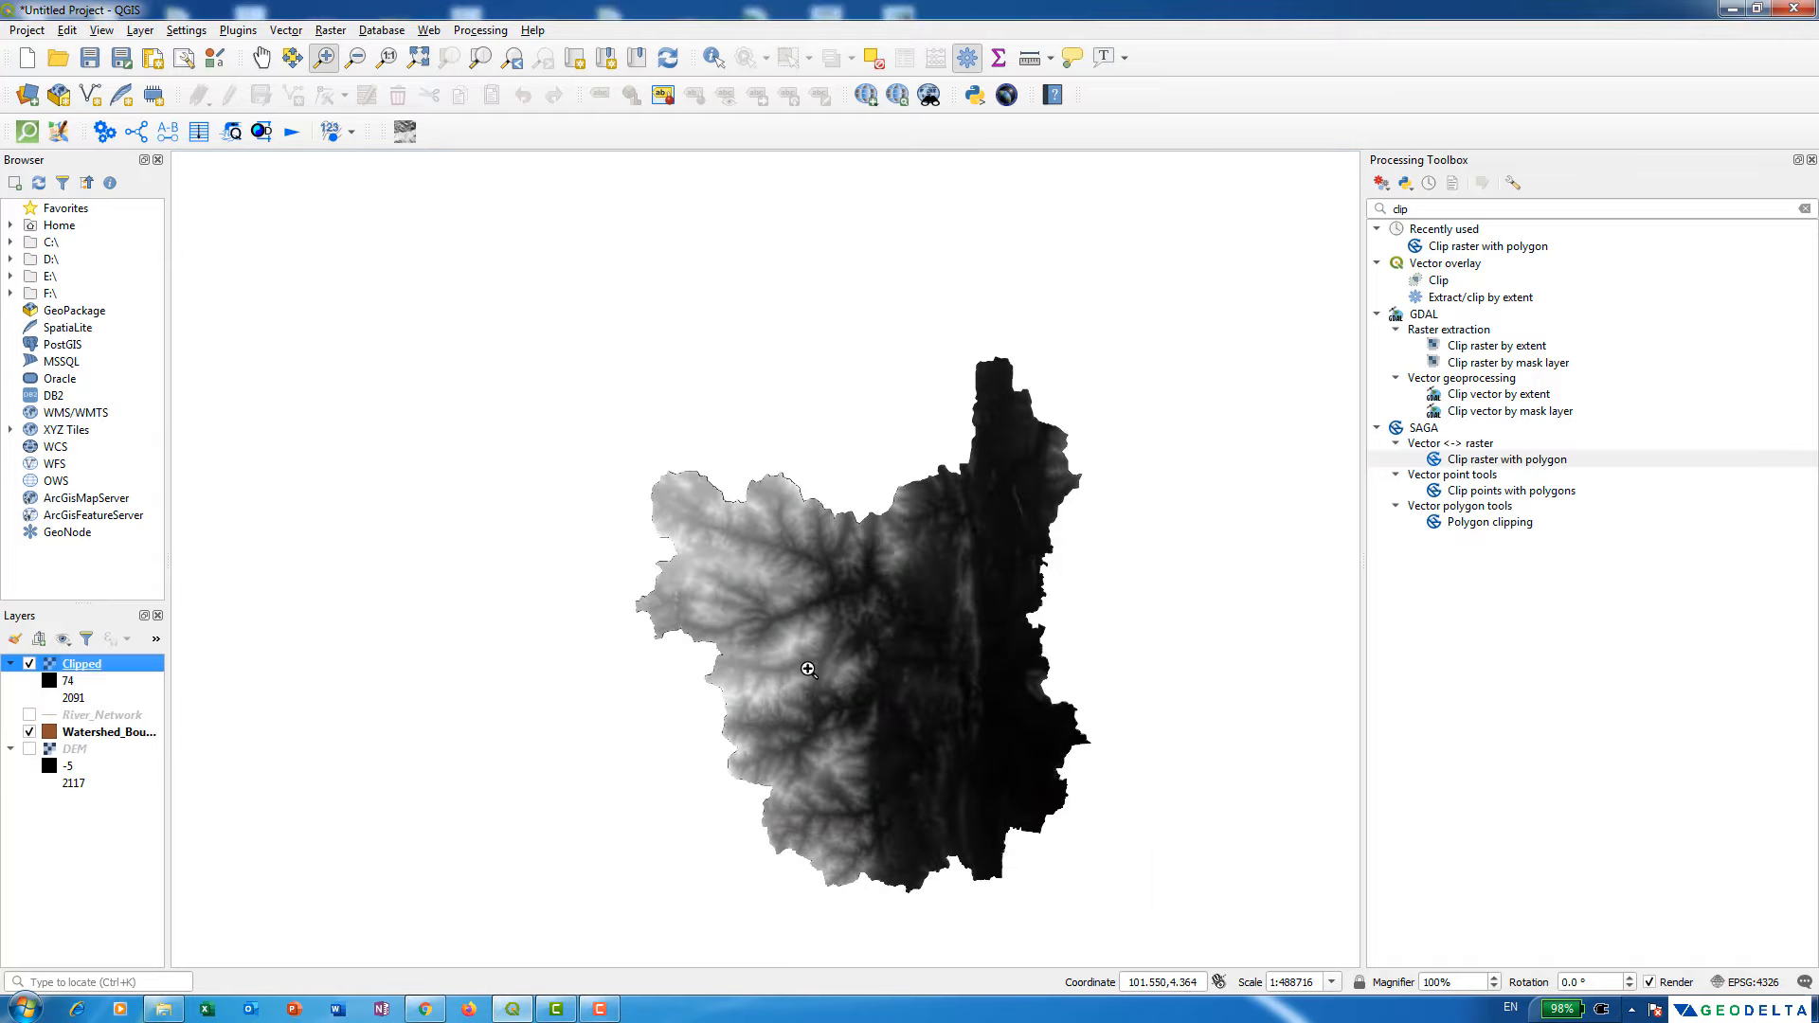
drag(808, 671, 670, 512)
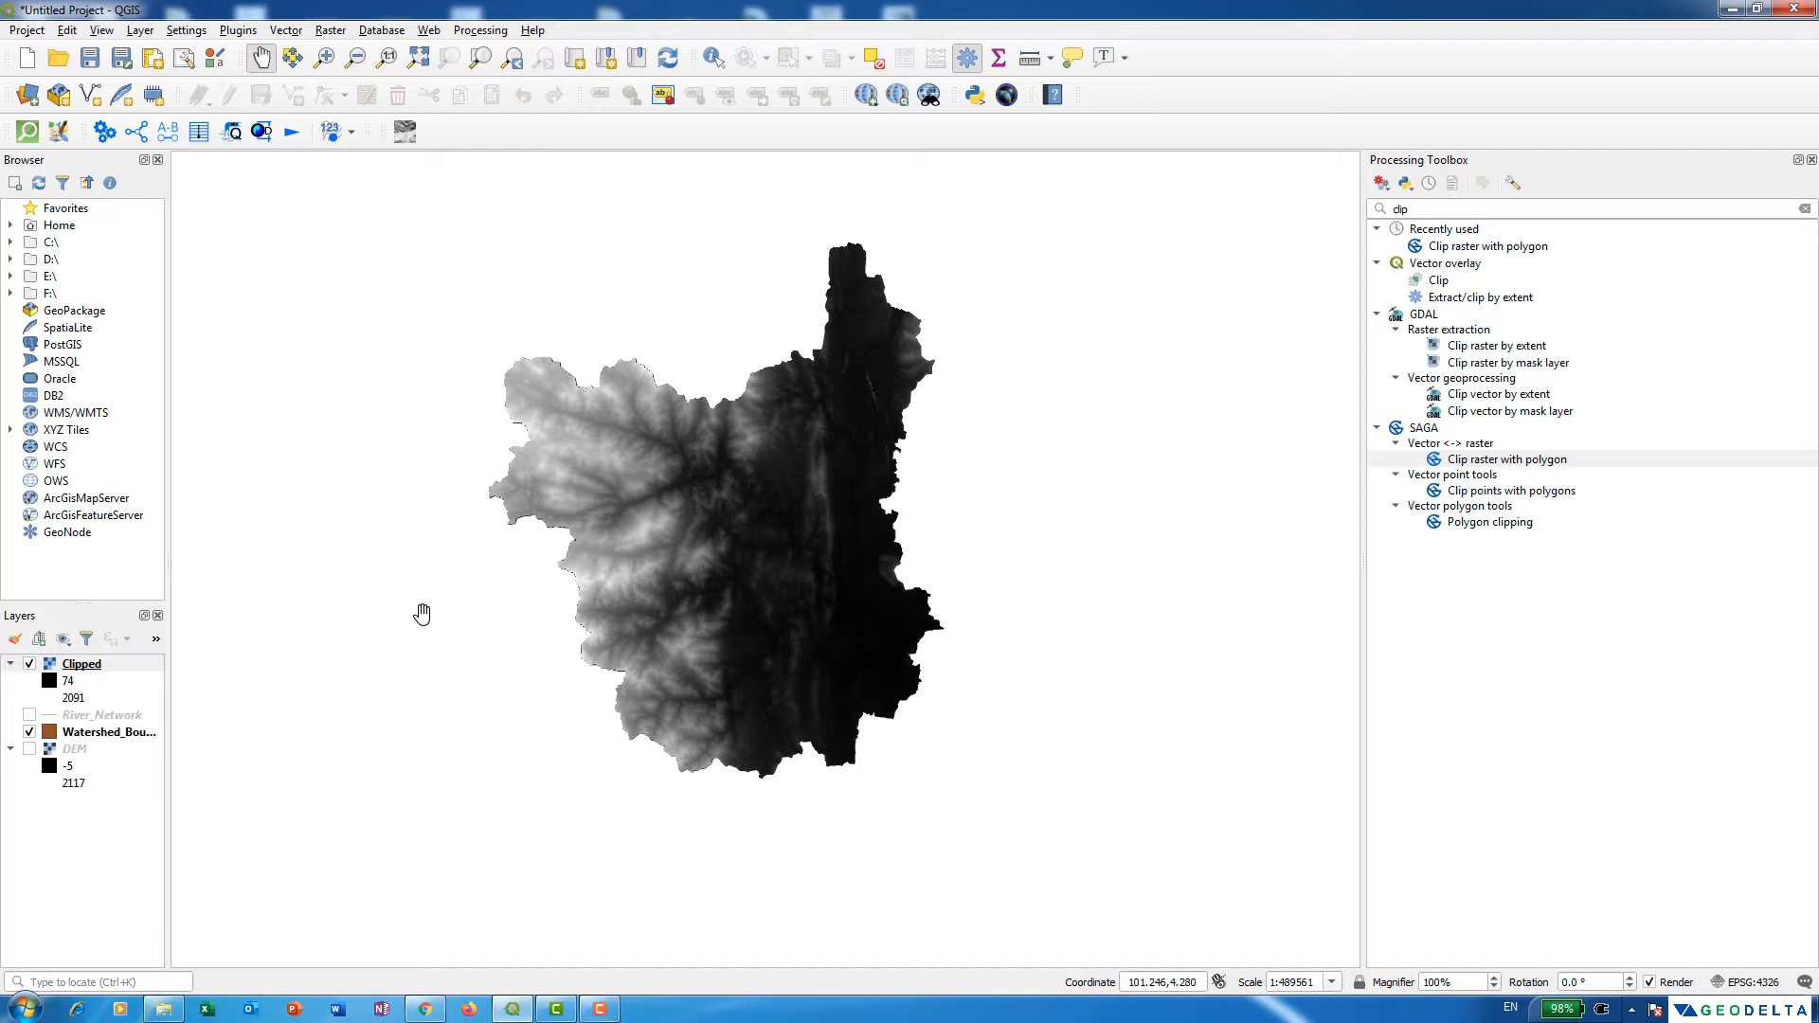
- Set the Clipped layer's render type to Singleband pseudocolor in its symbology properties
right_click(95, 664)
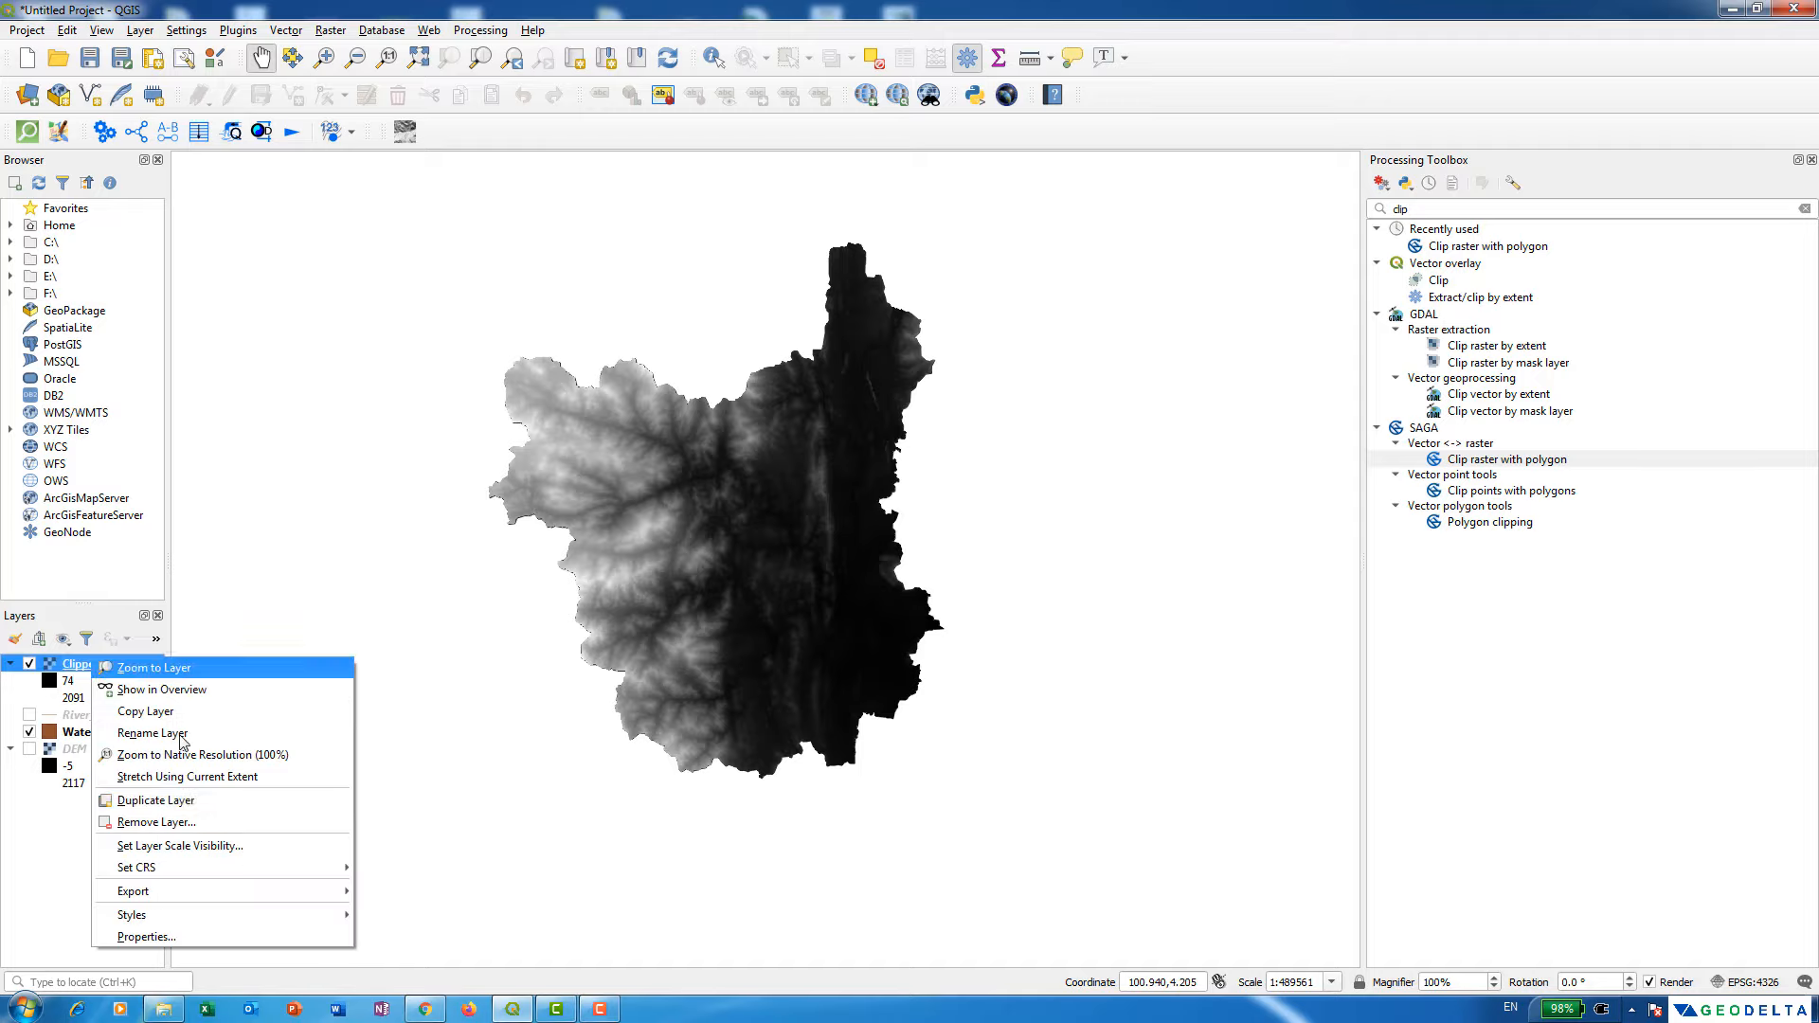
click(114, 940)
click(561, 241)
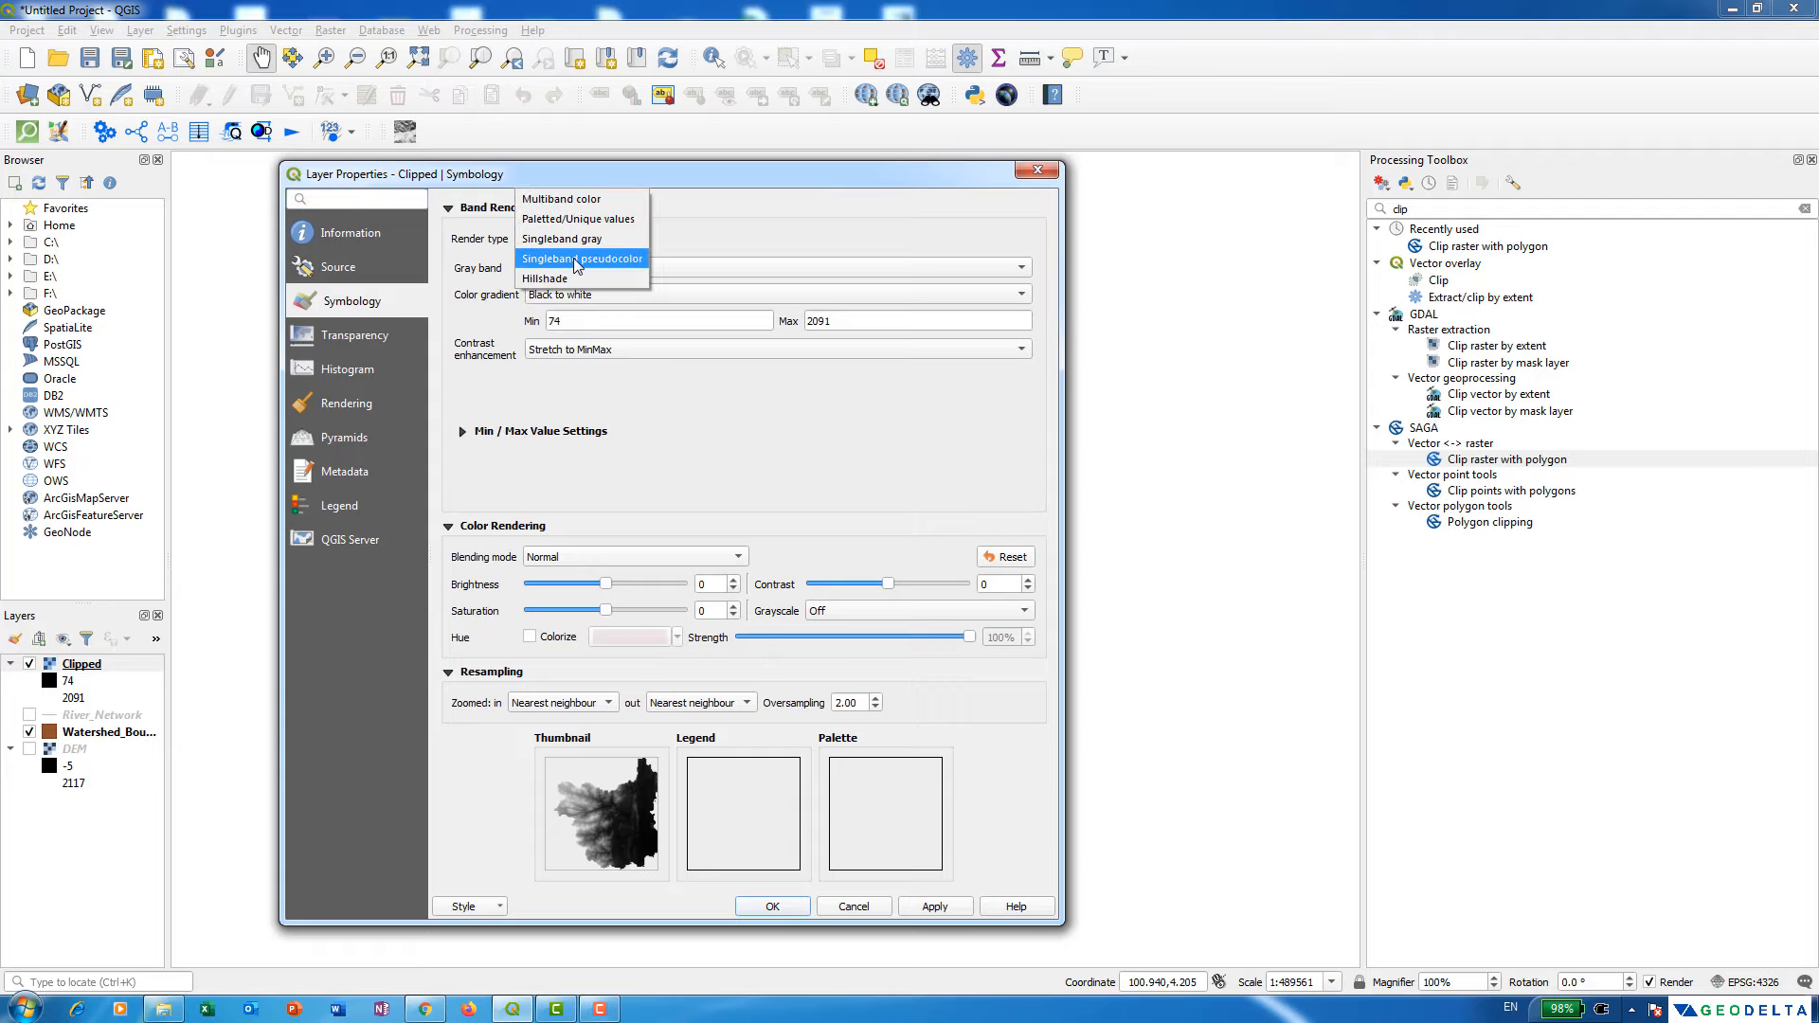
click(573, 259)
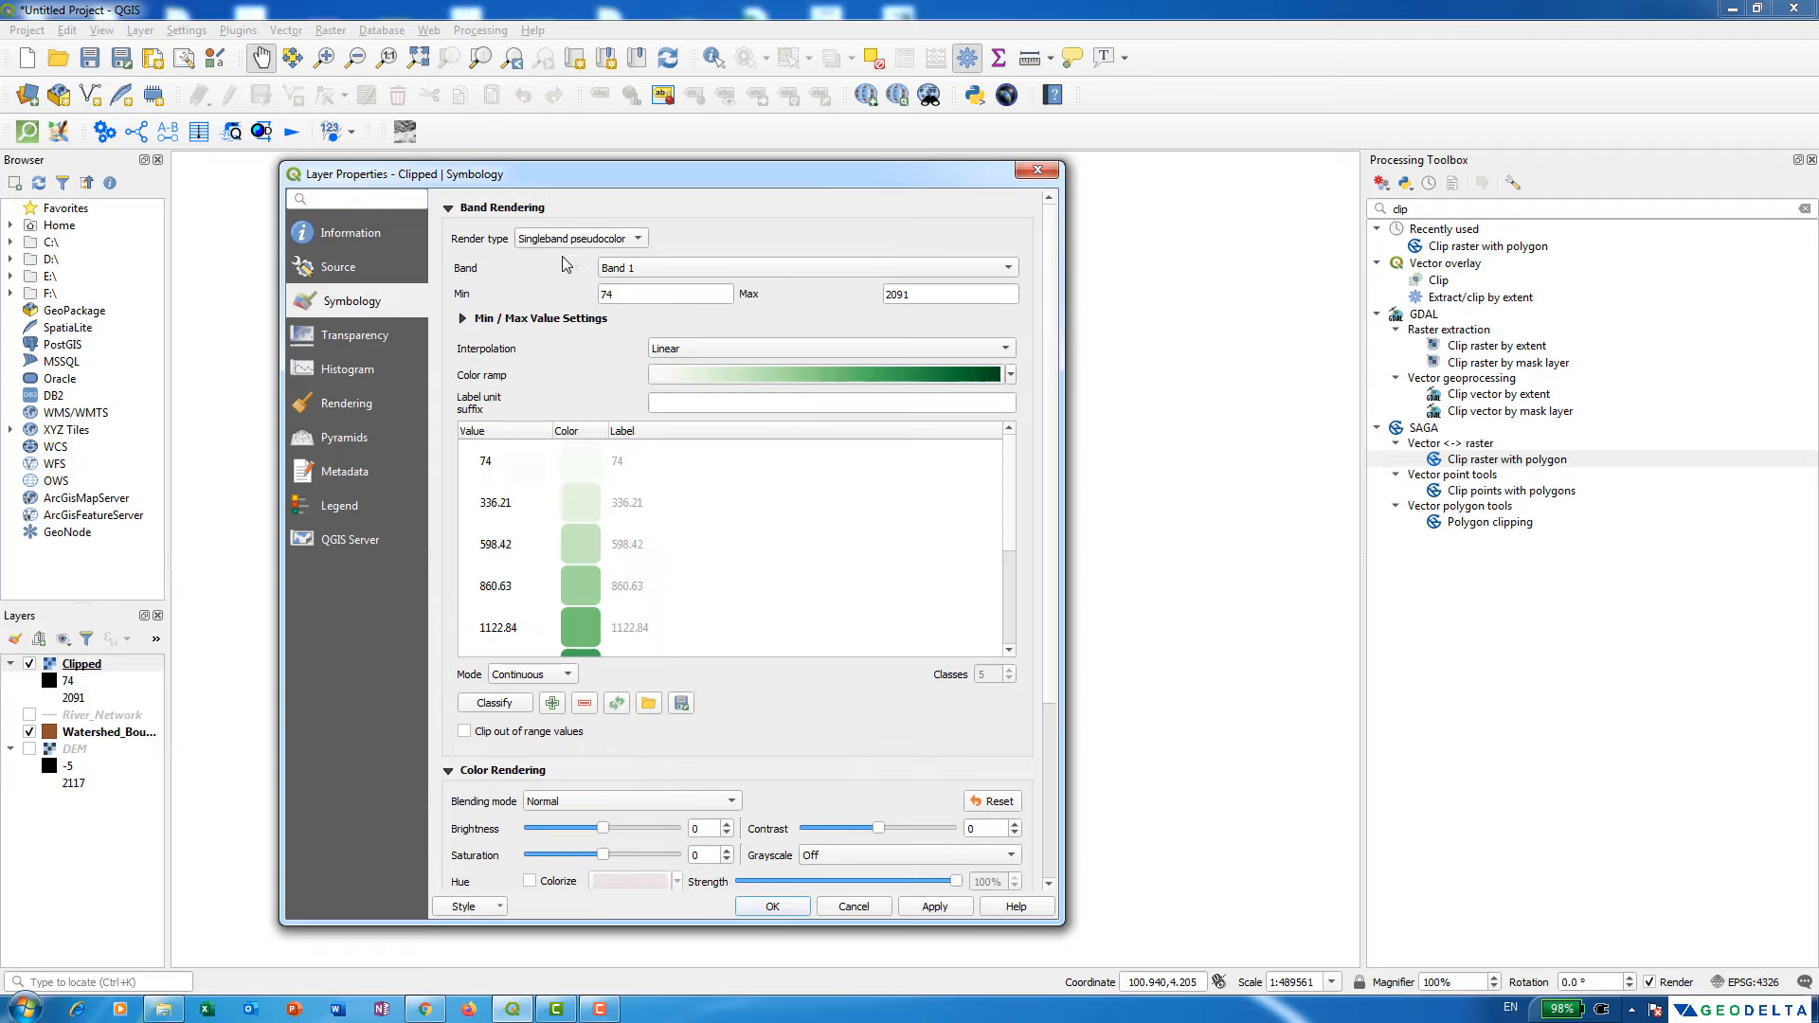
- Create a new gradient color ramp and add a brown stop, #b26500, at about 11.3 %
click(1016, 376)
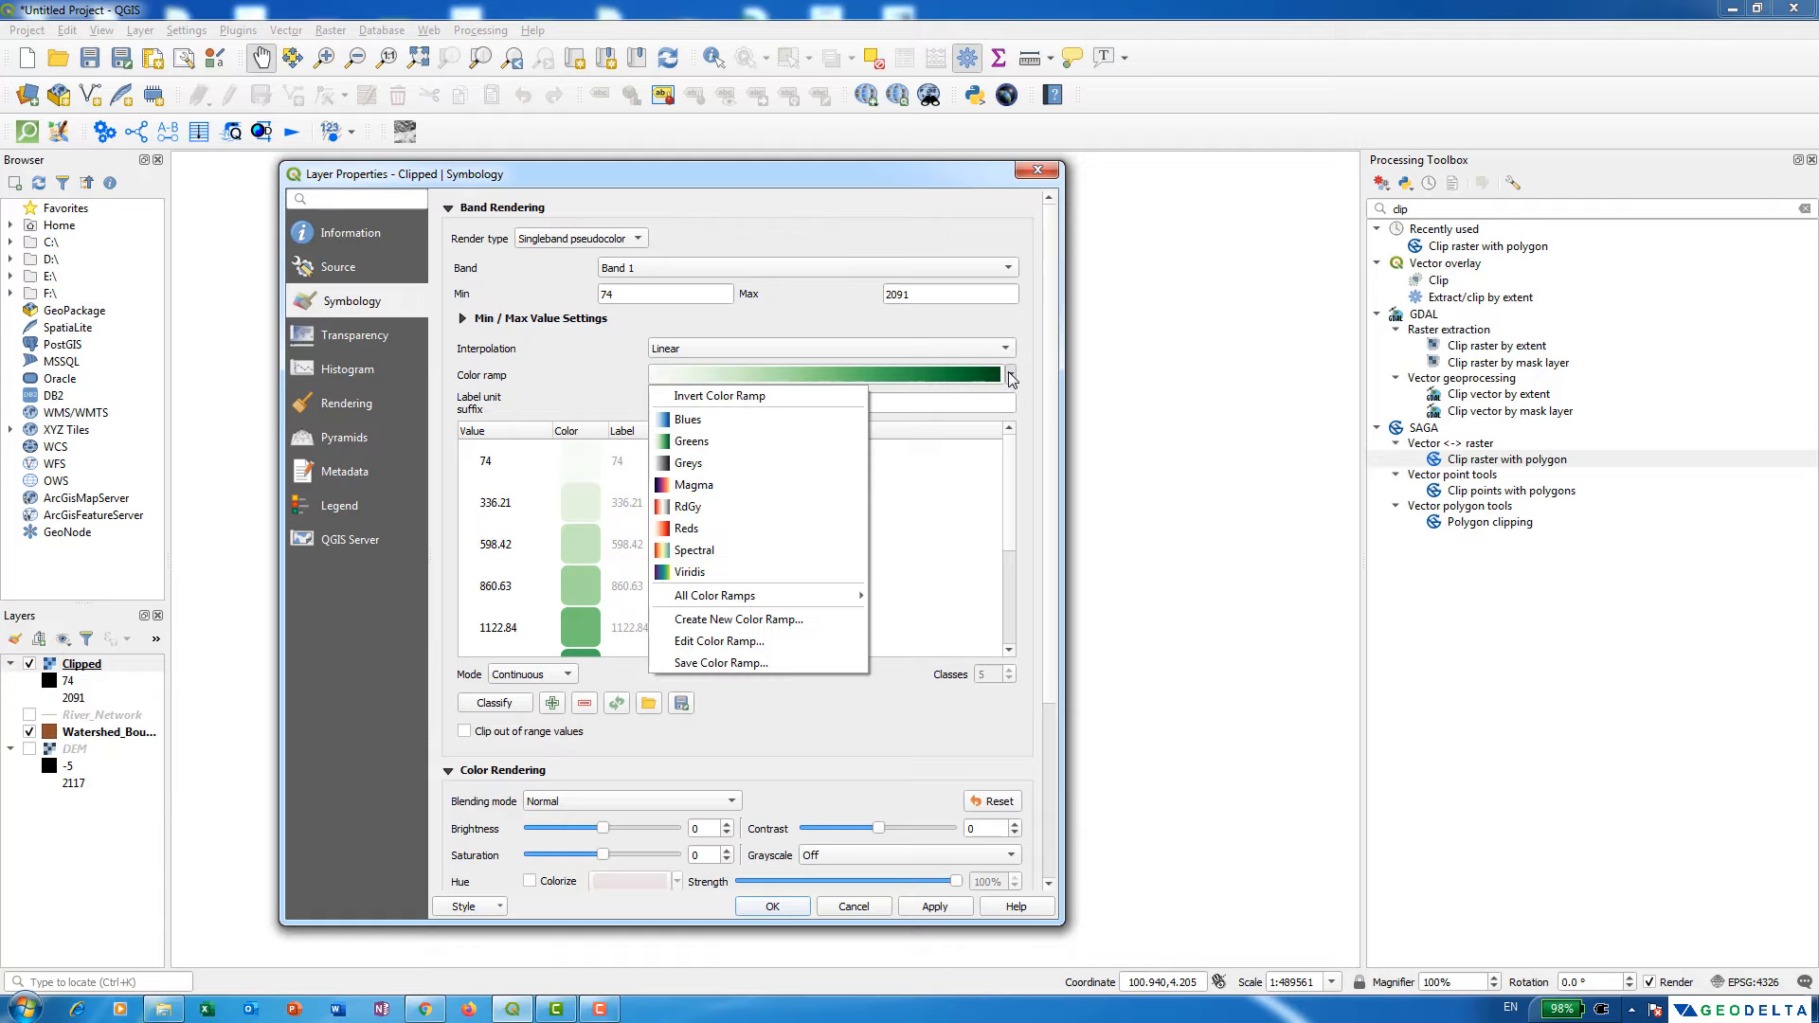
click(777, 621)
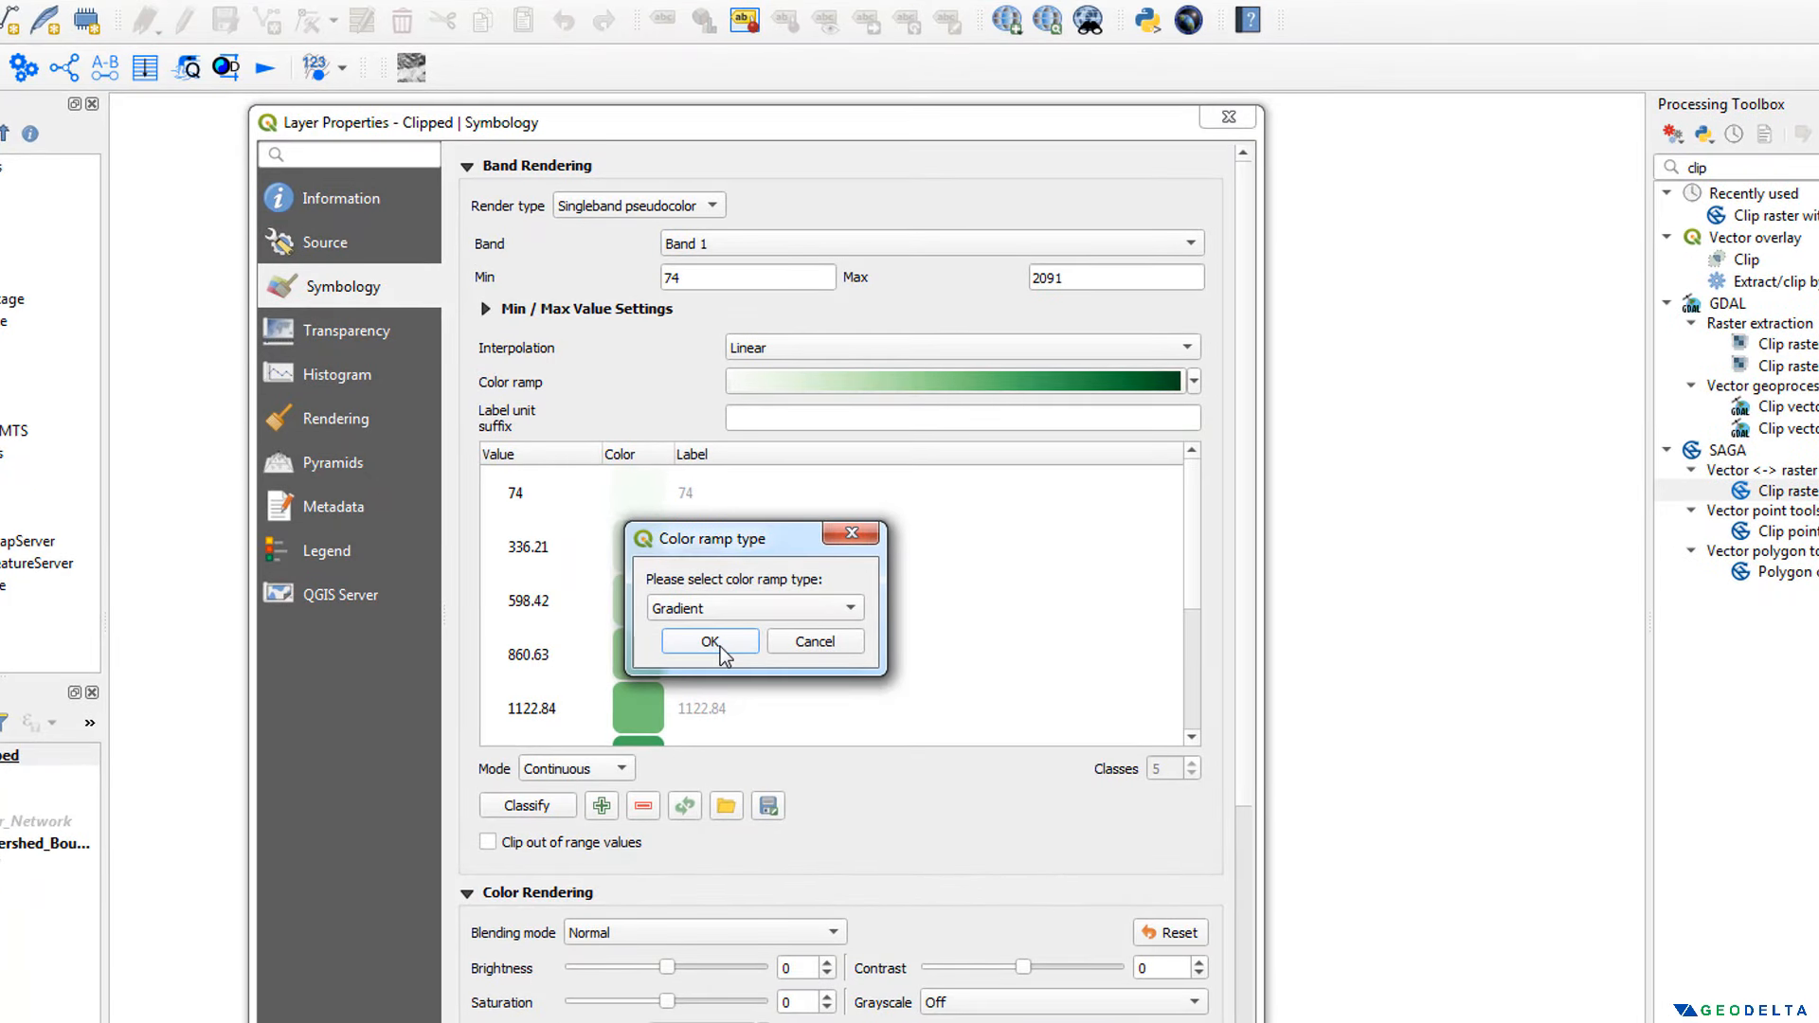
click(720, 646)
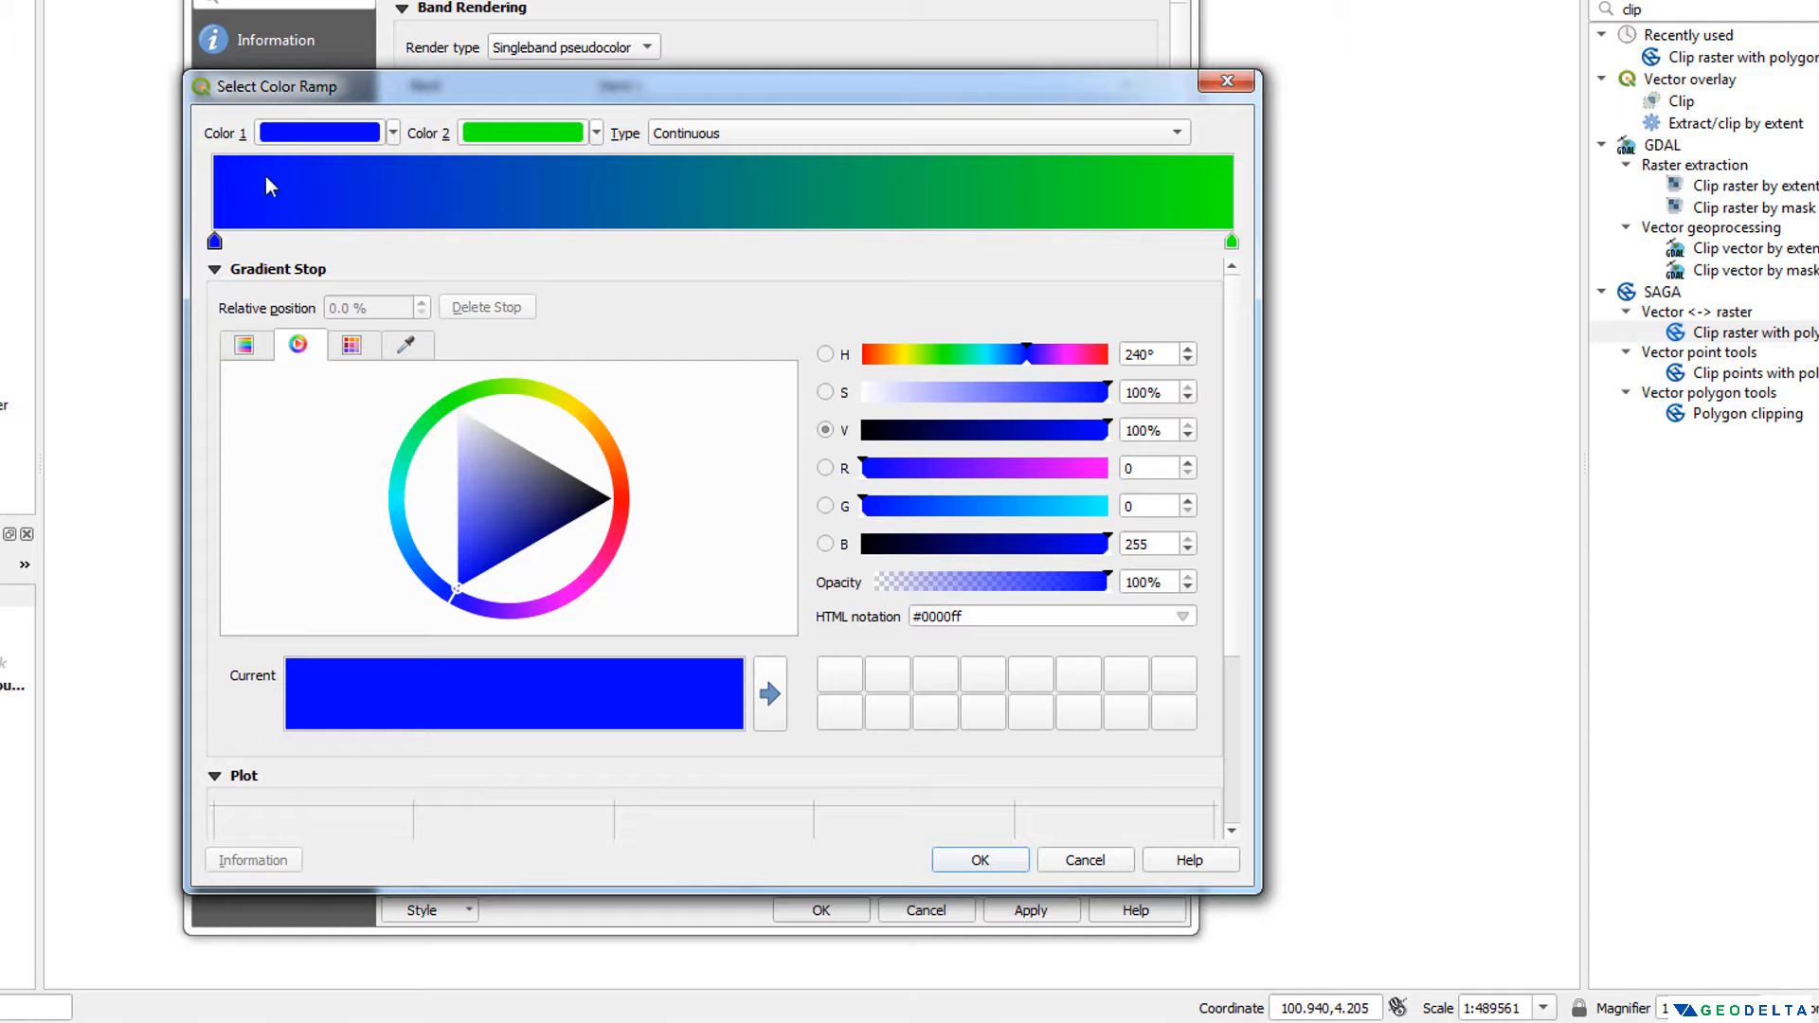
double_click(322, 239)
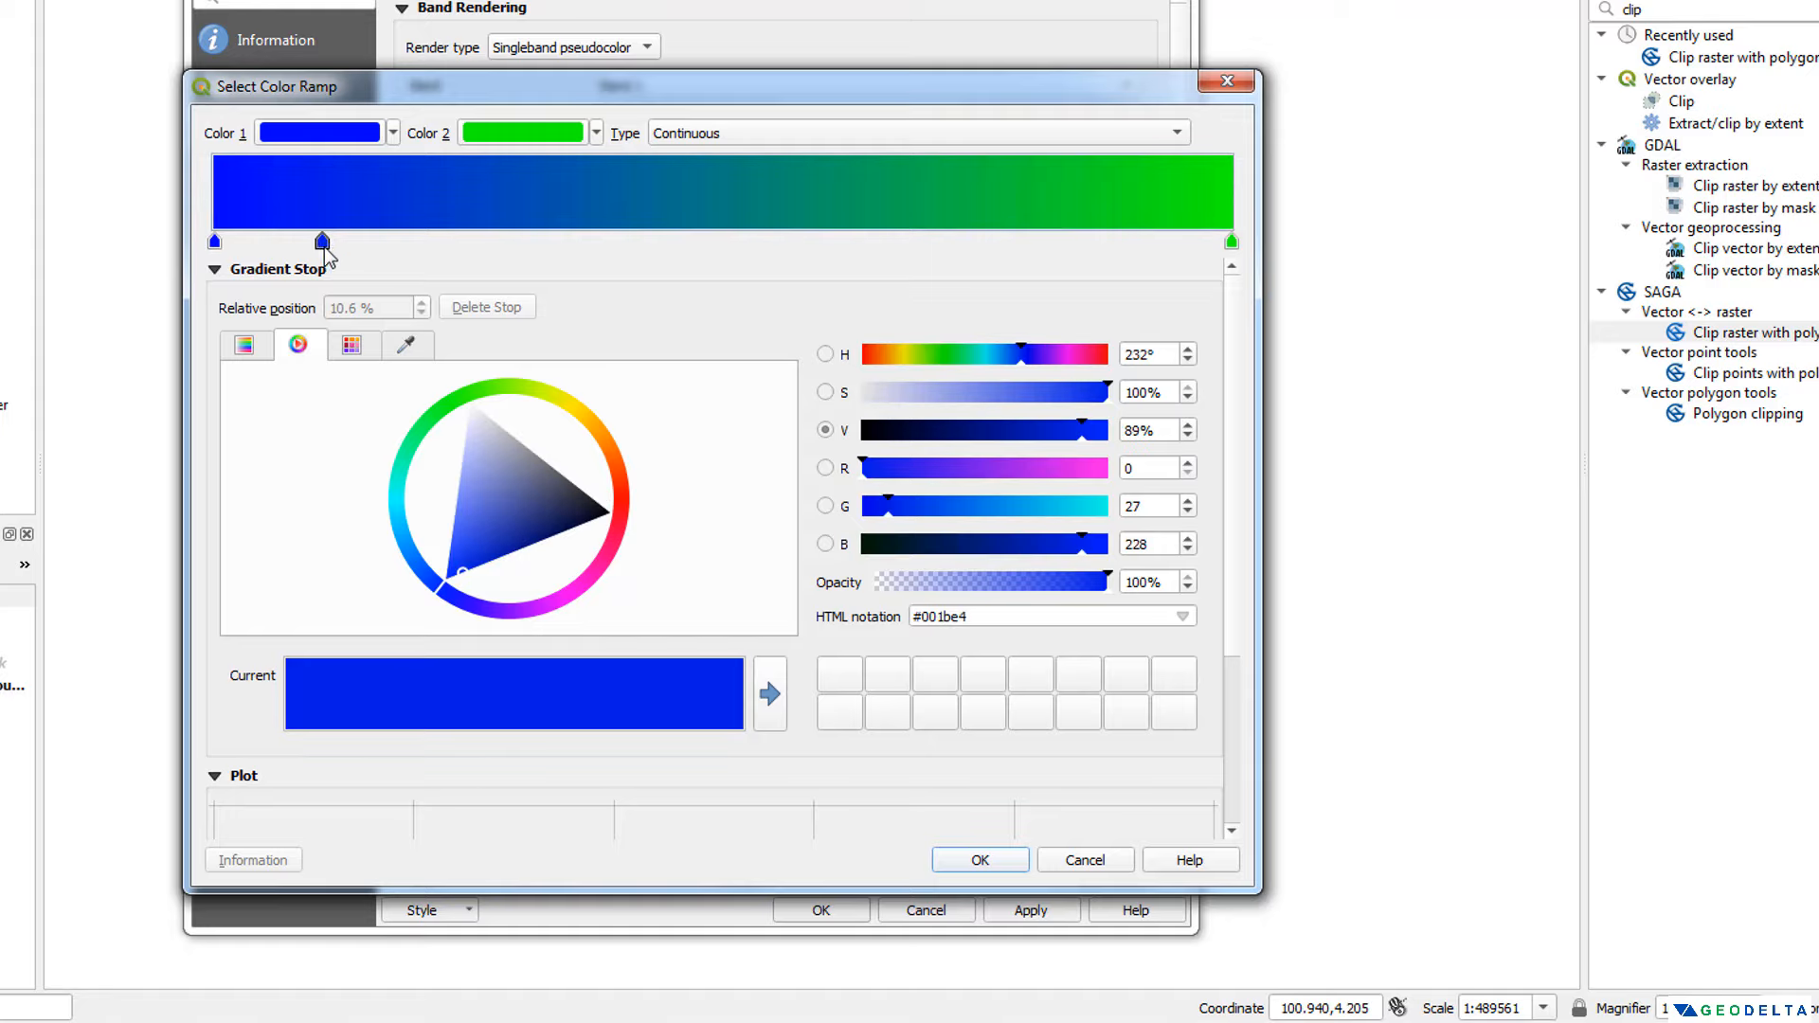
drag(323, 245, 320, 245)
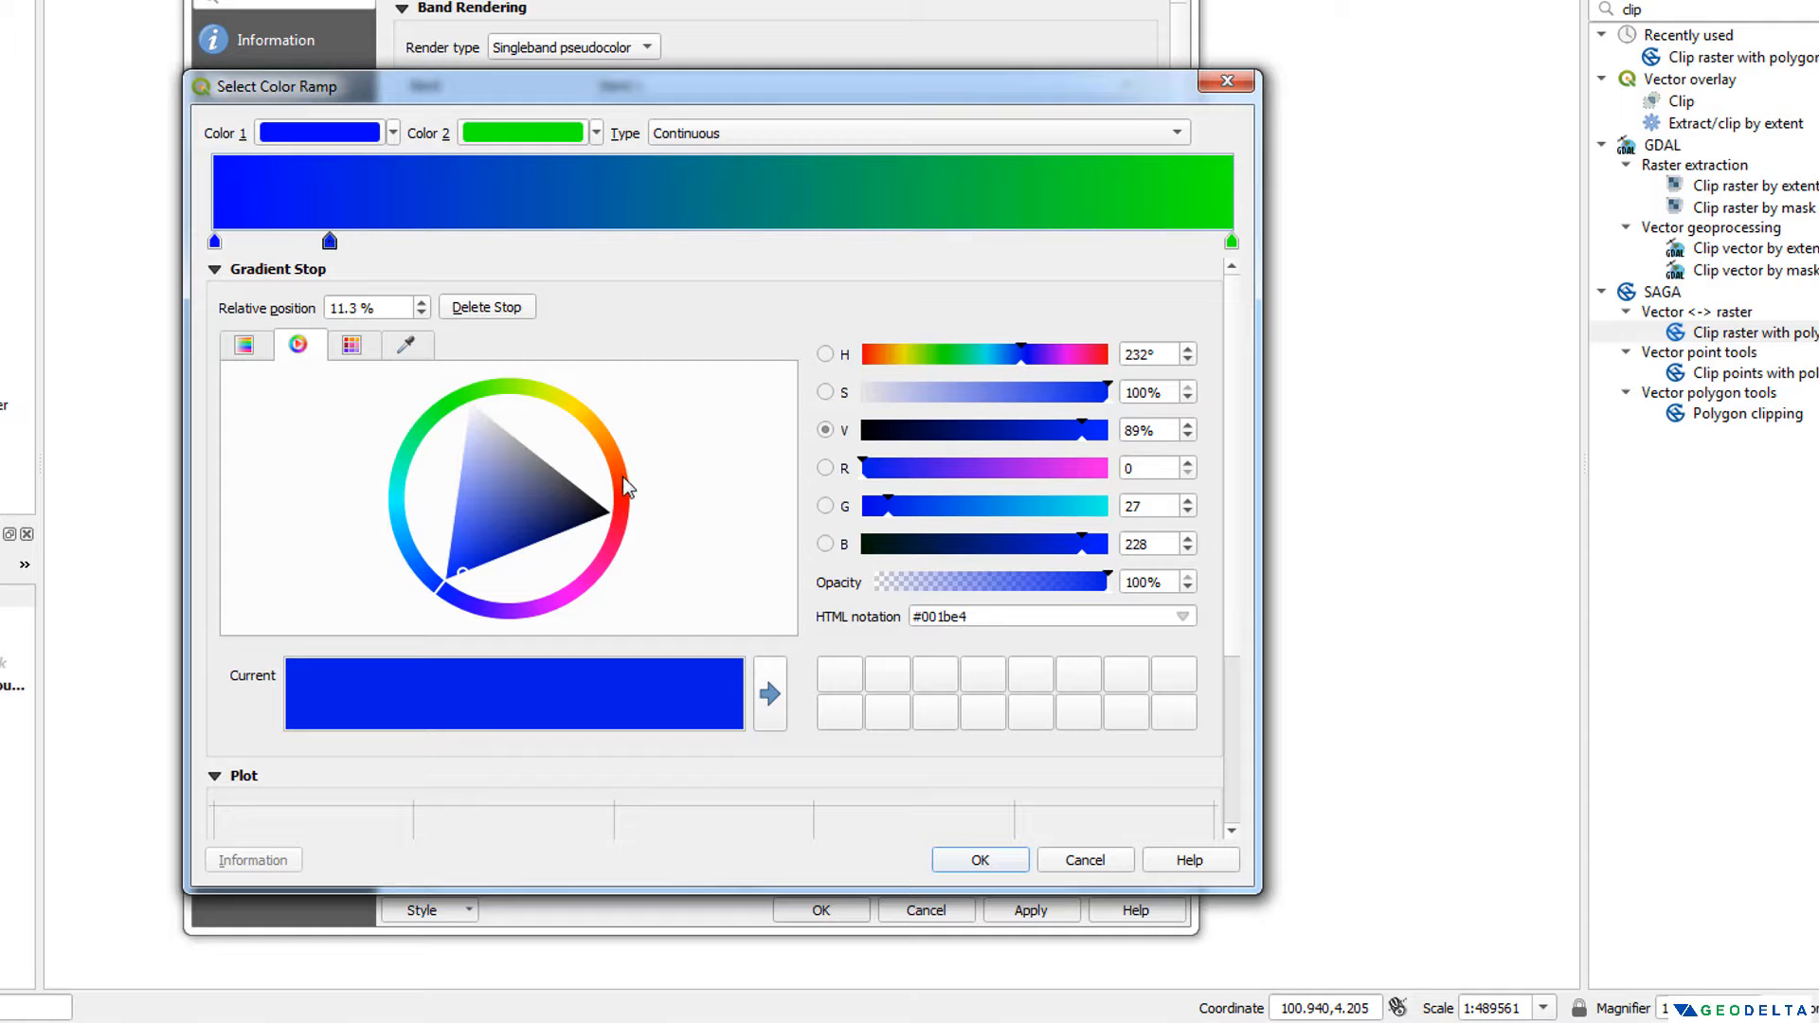
click(603, 436)
click(540, 445)
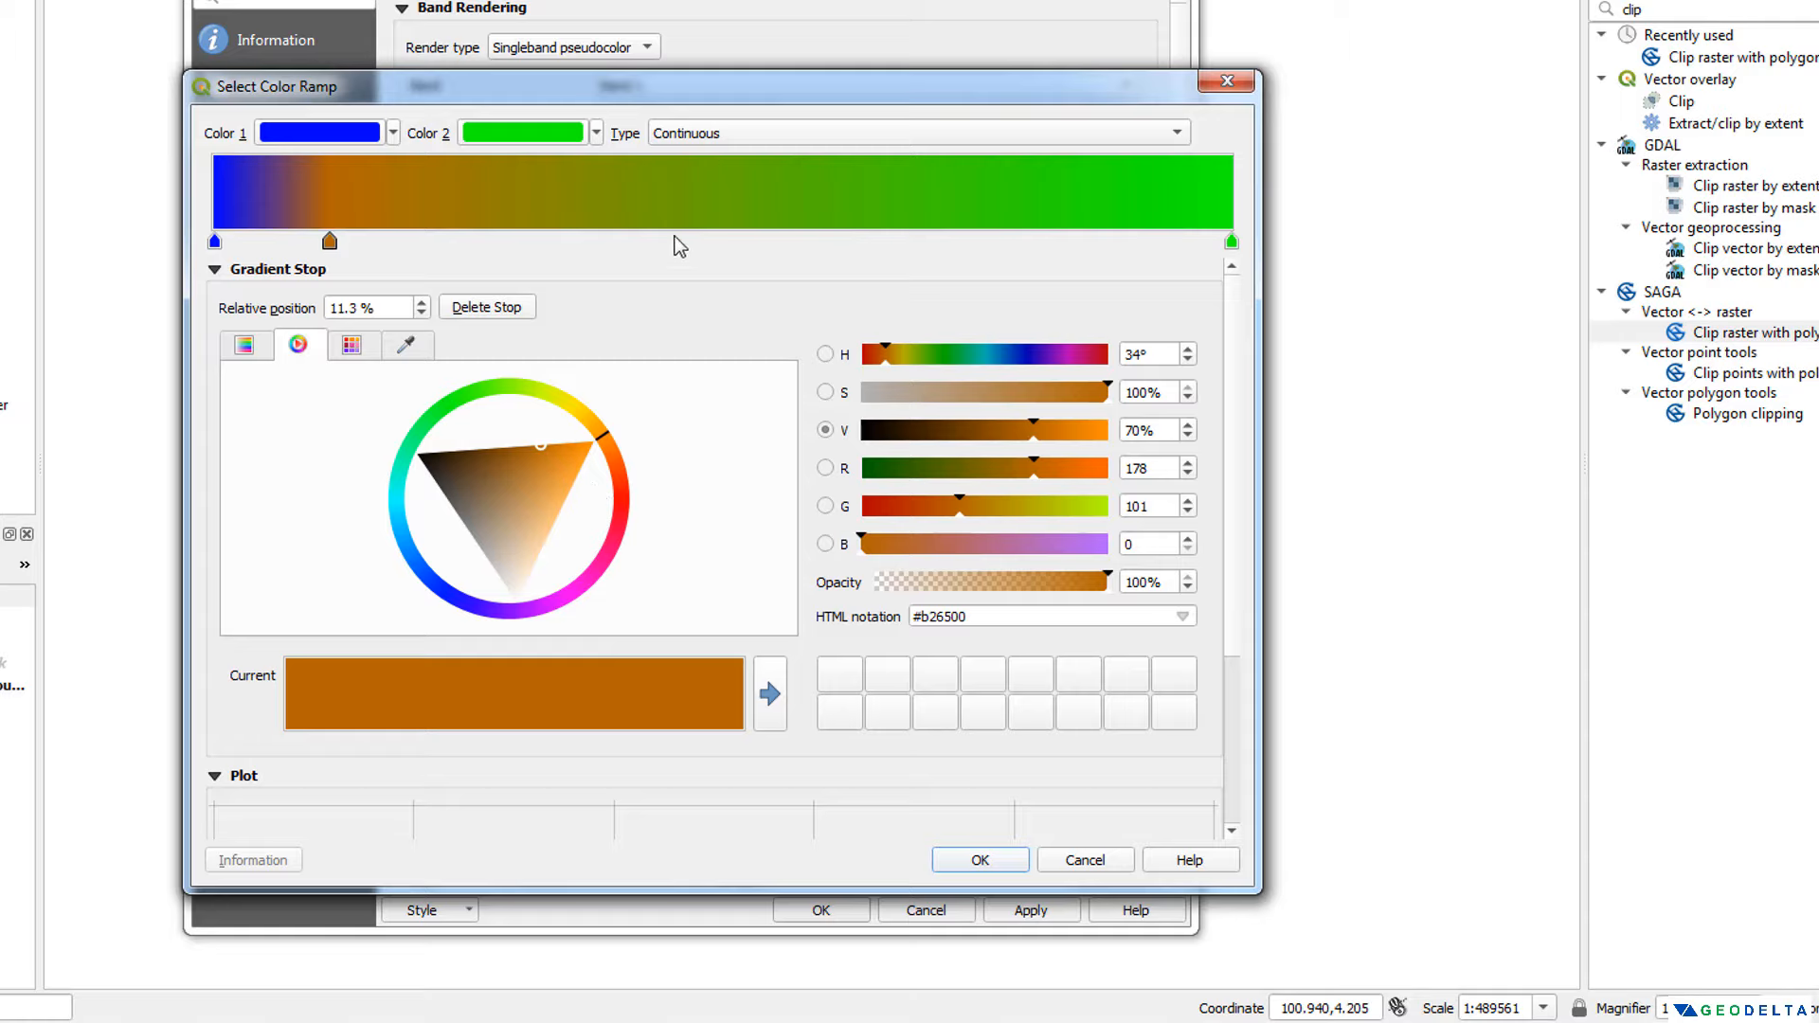
- Add a bright green stop, about #2dfa4f, at 50.4 % of the gradient and make Color 2 a slightly darker green
click(726, 239)
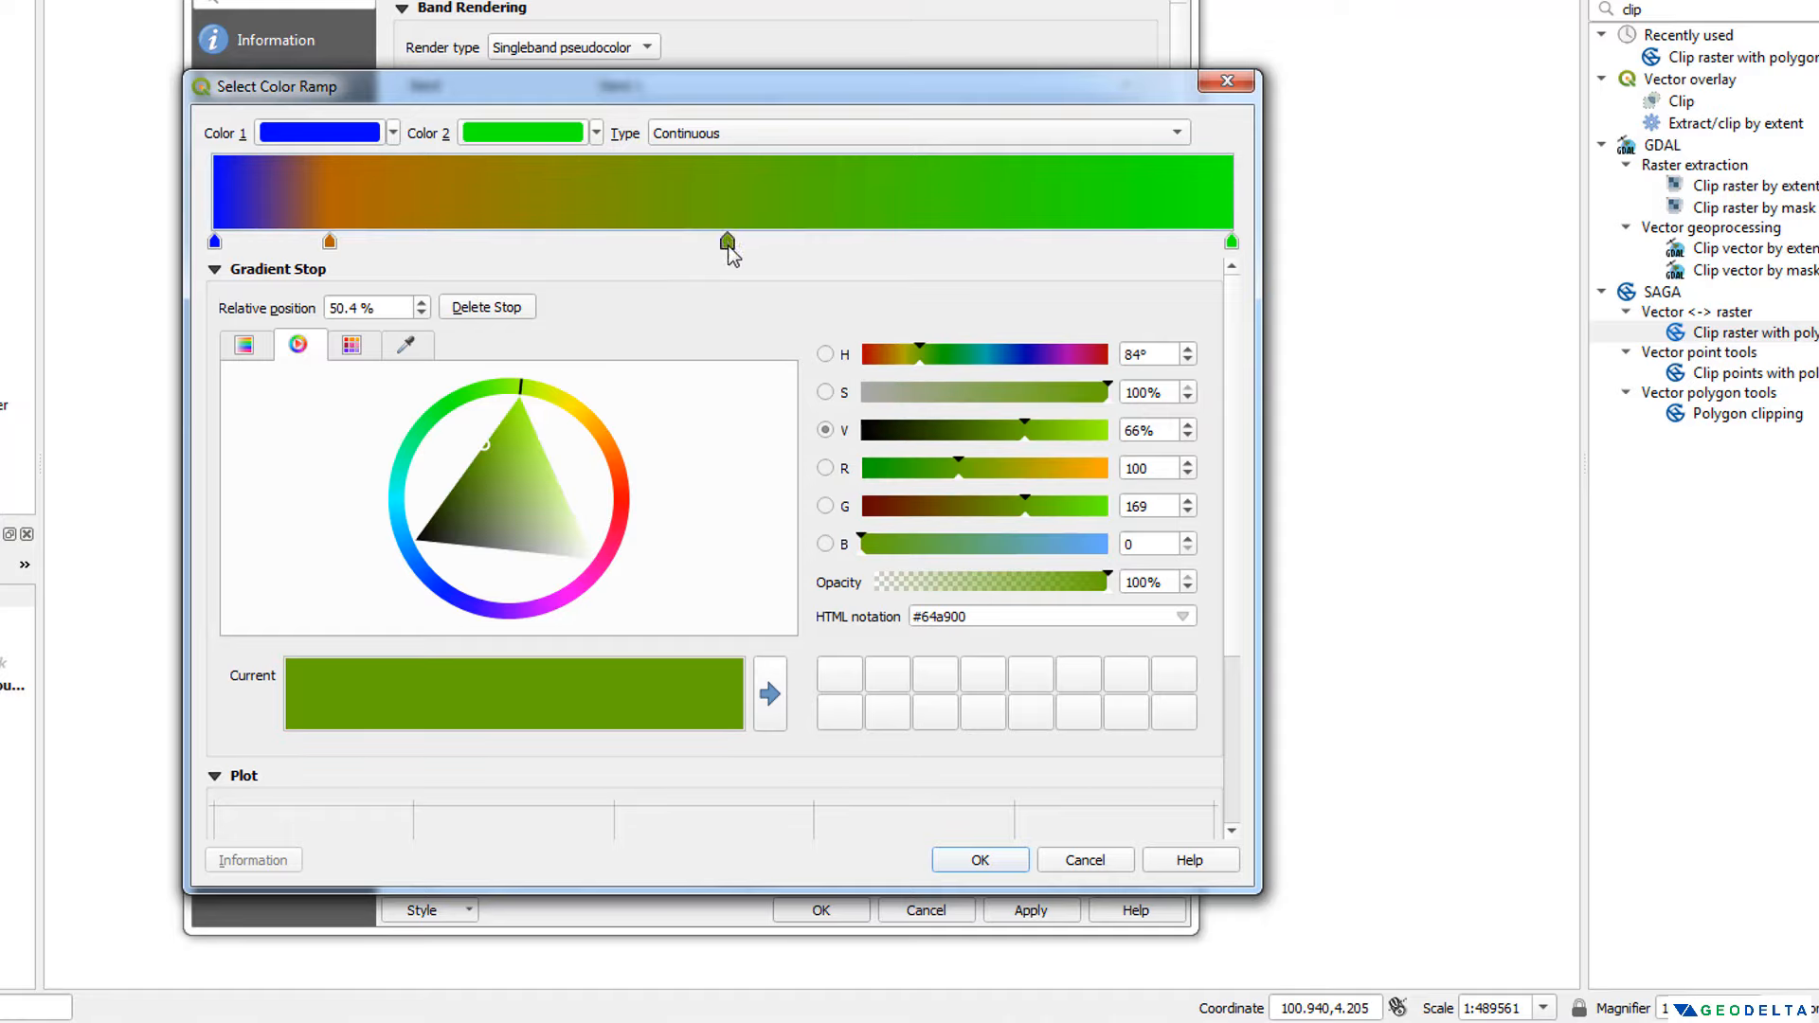
click(597, 134)
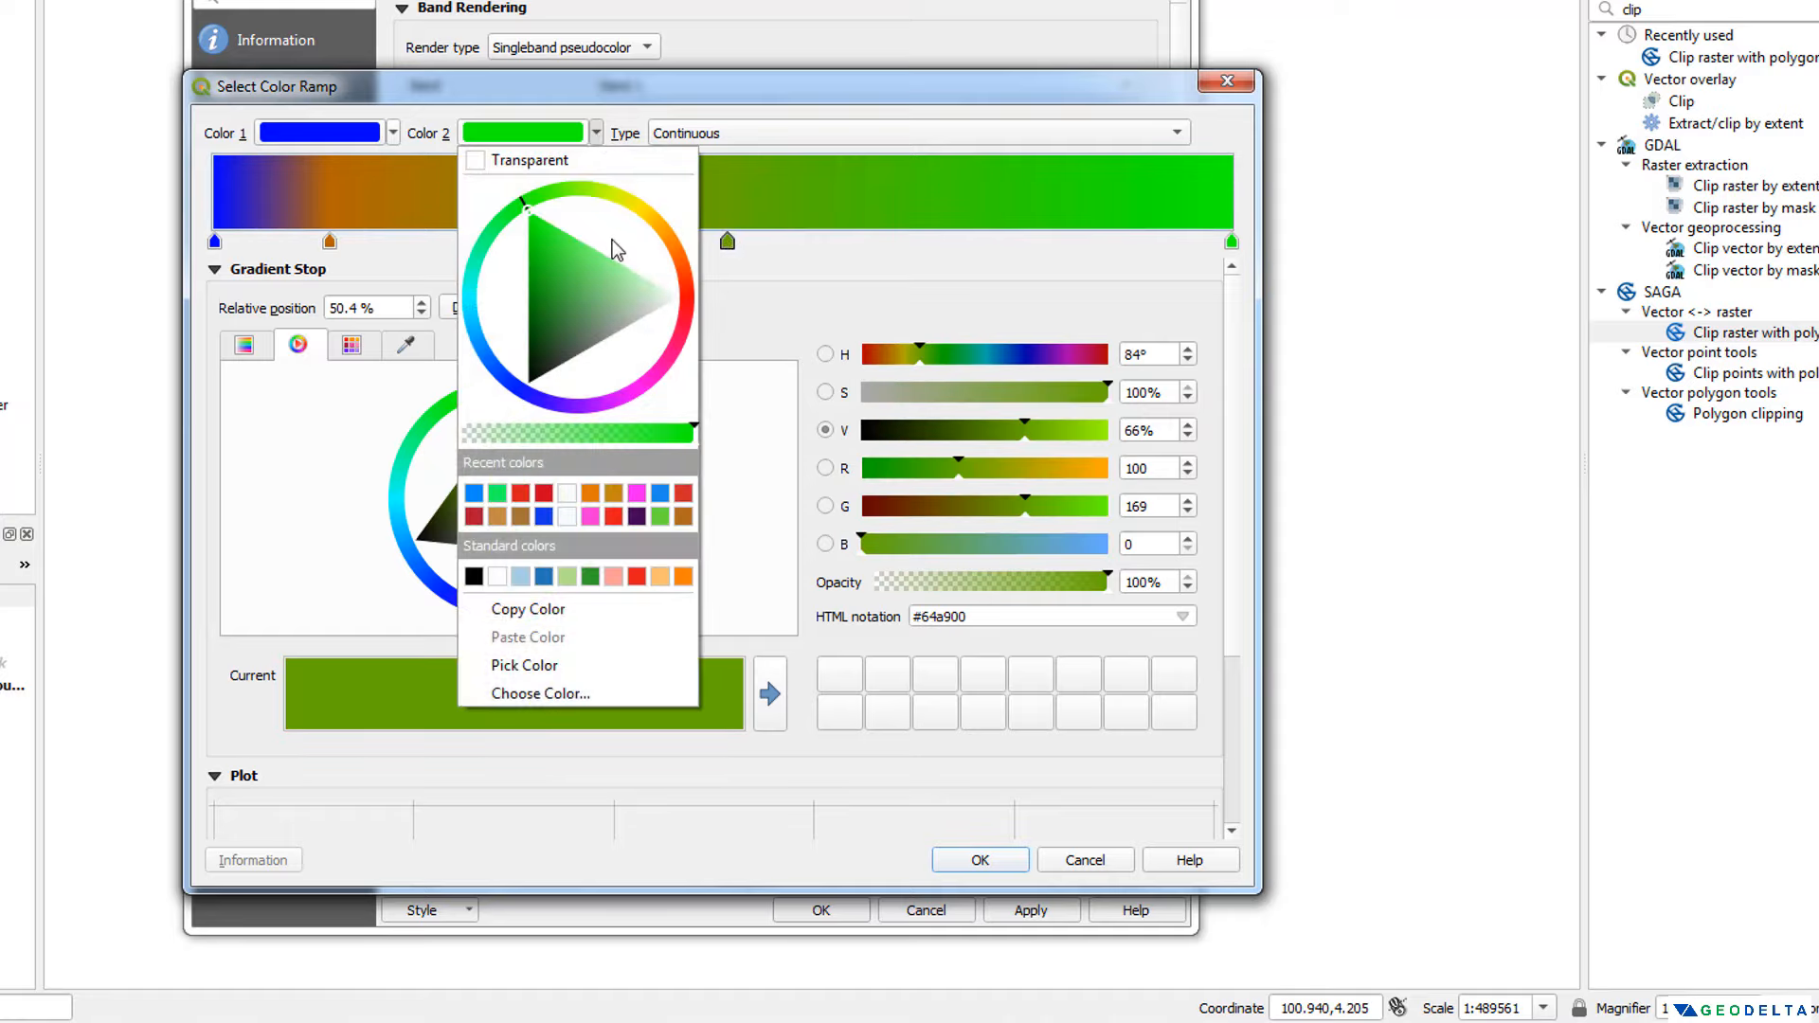
drag(573, 277, 553, 259)
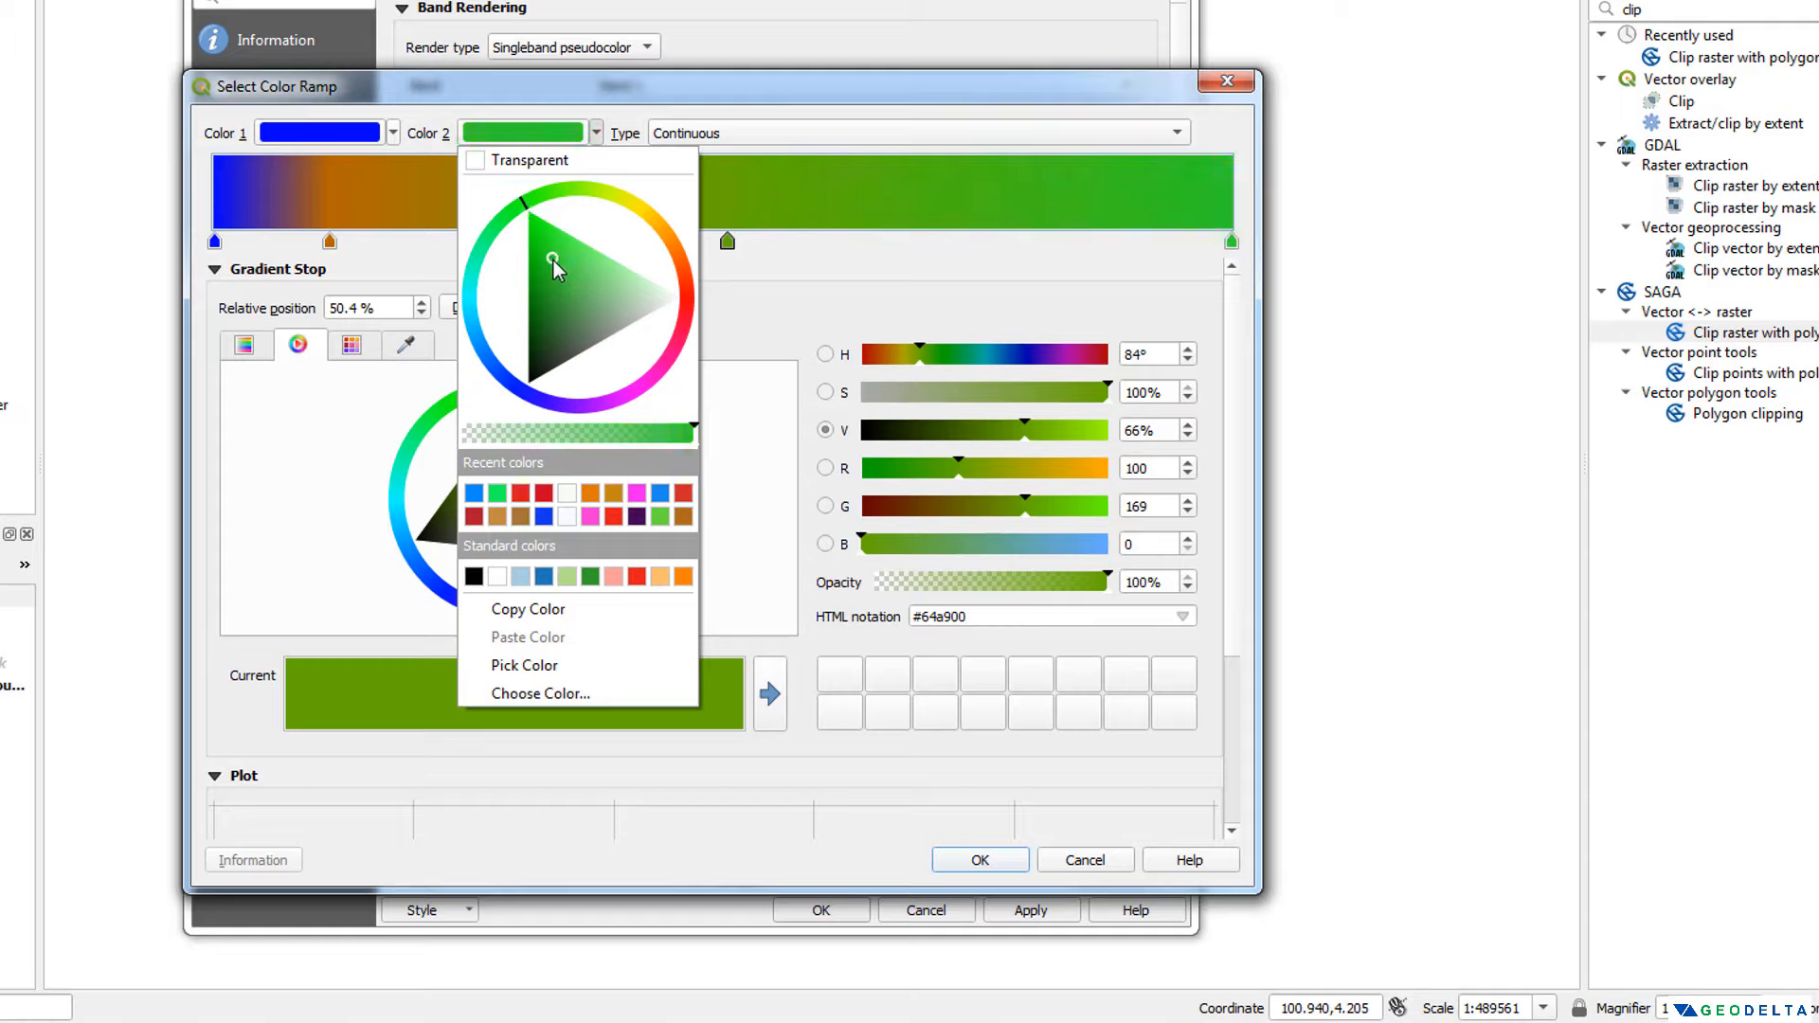
click(493, 454)
drag(440, 407, 474, 436)
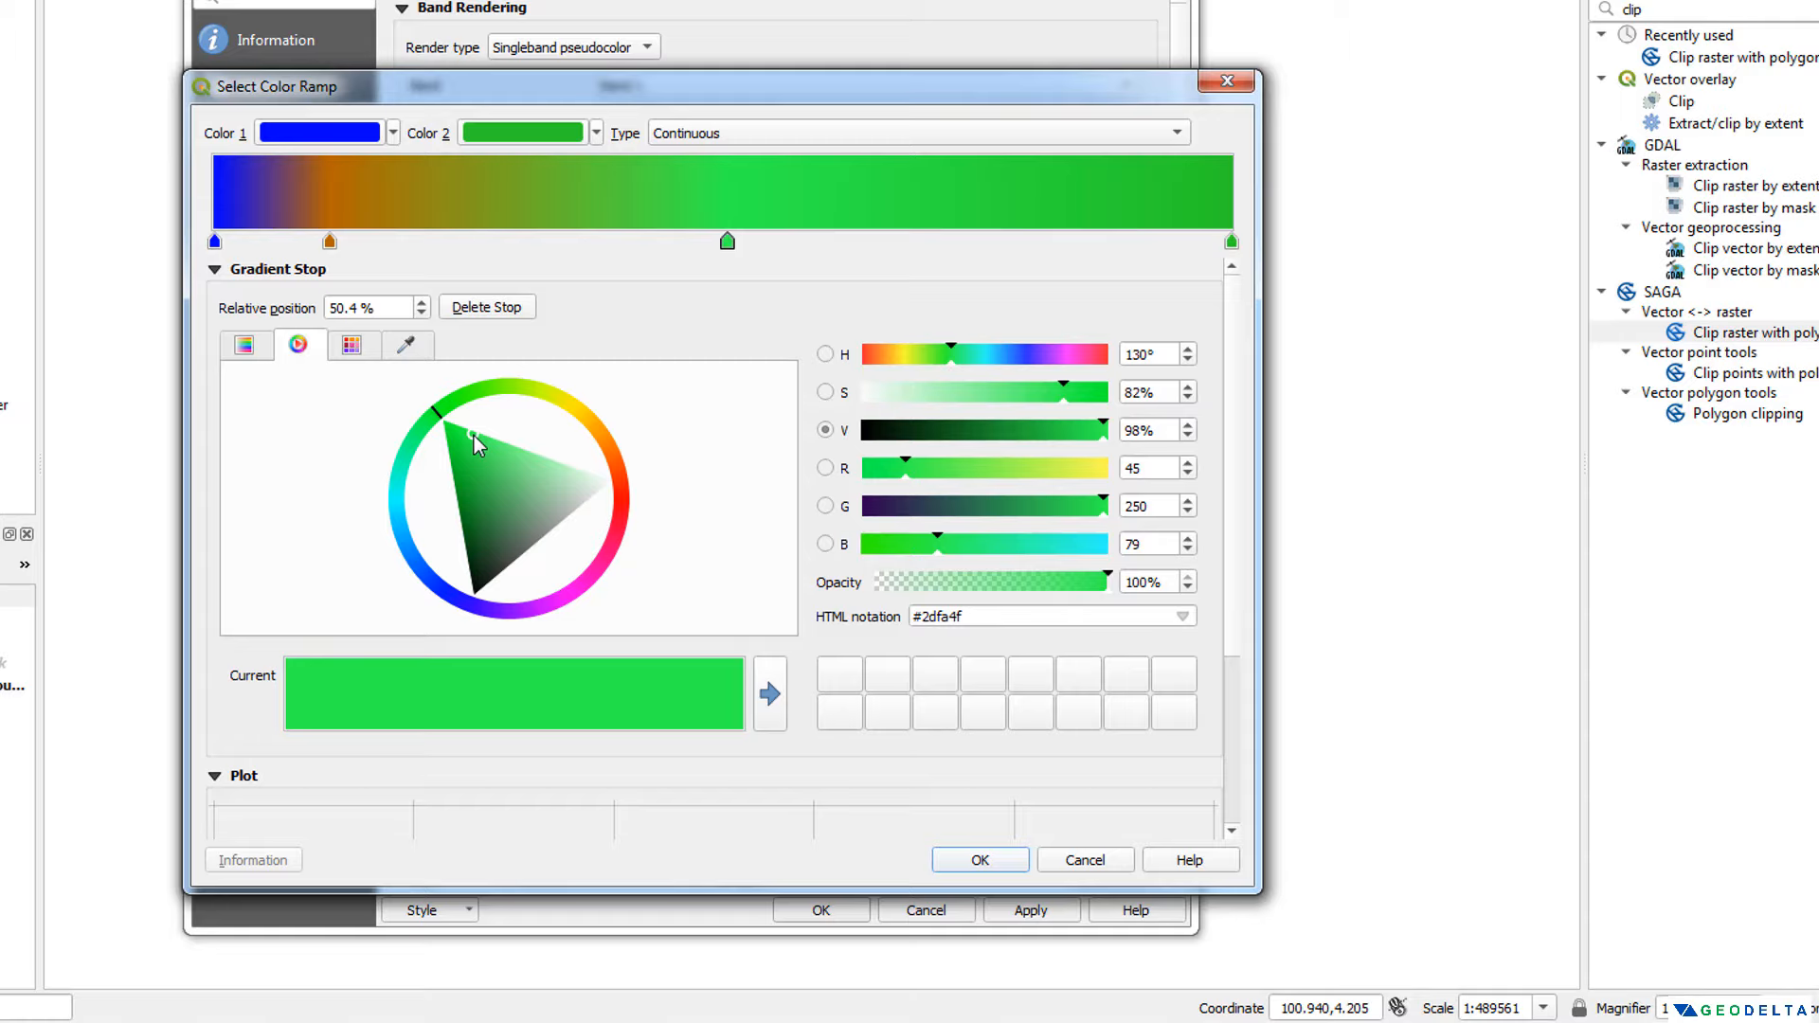
- Set the gradient's end stop to dark green, #2b722b, and accept the color ramp
click(1232, 243)
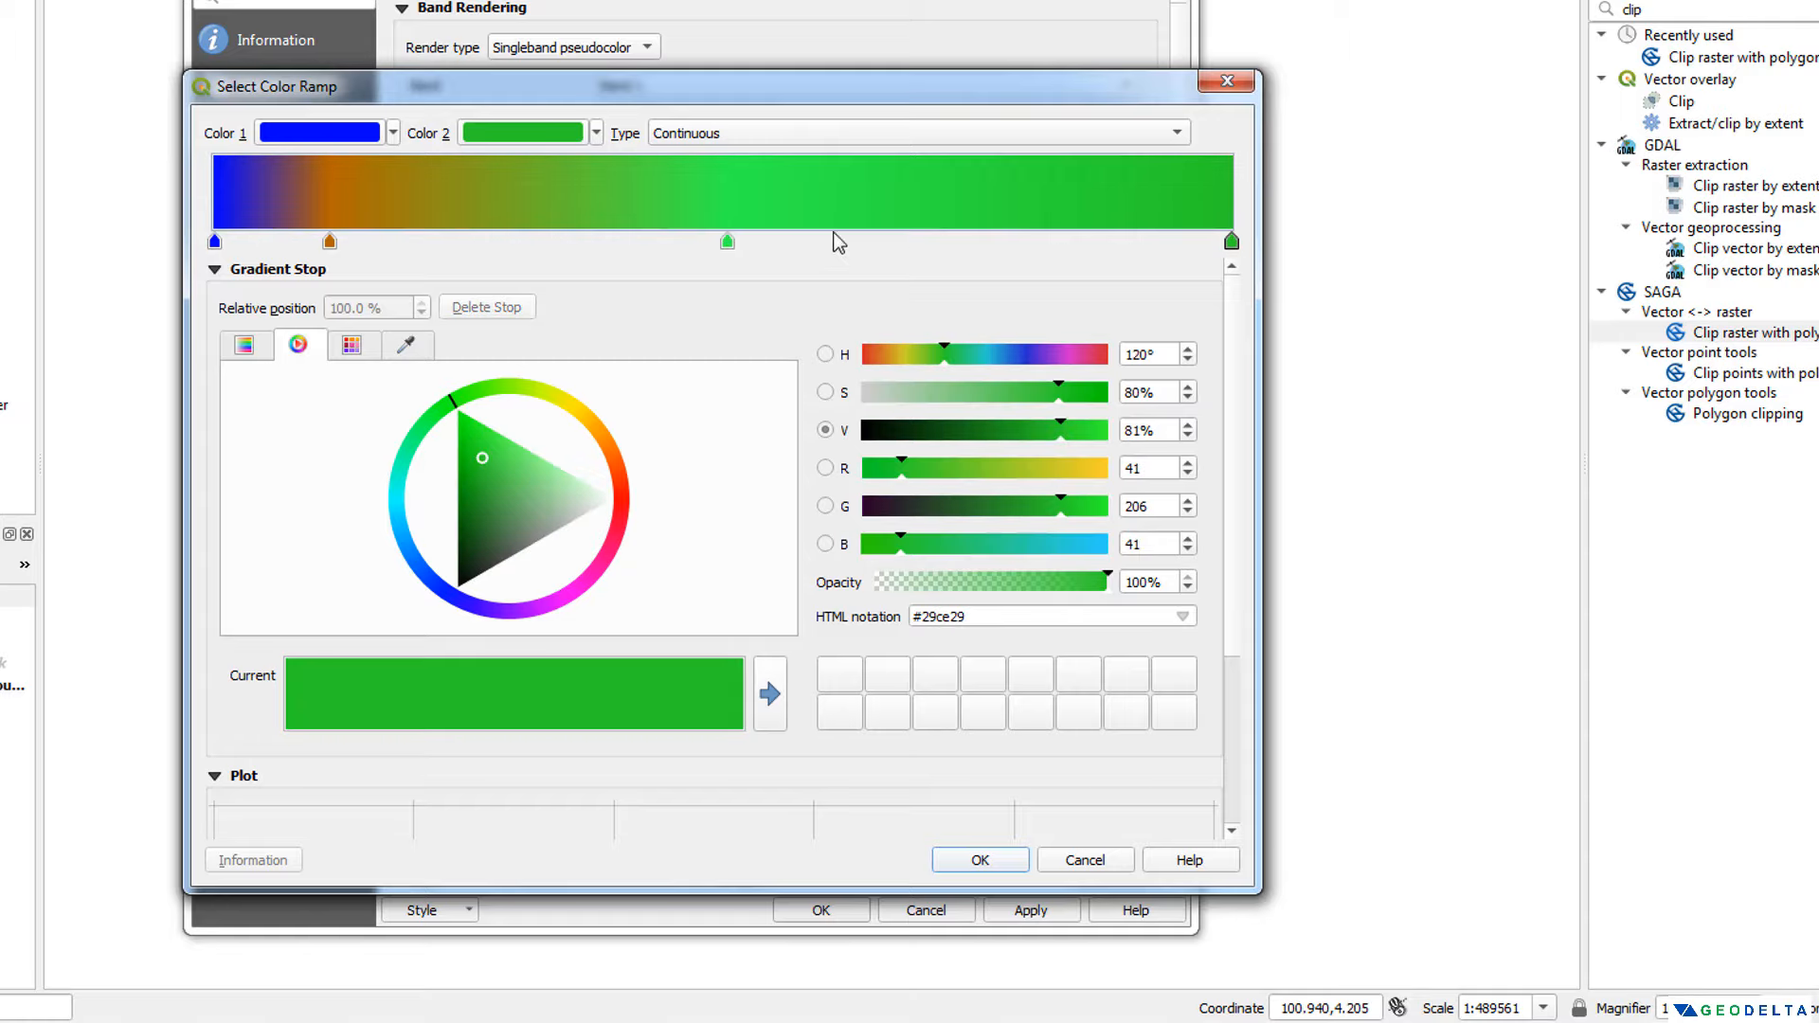
drag(472, 481, 485, 525)
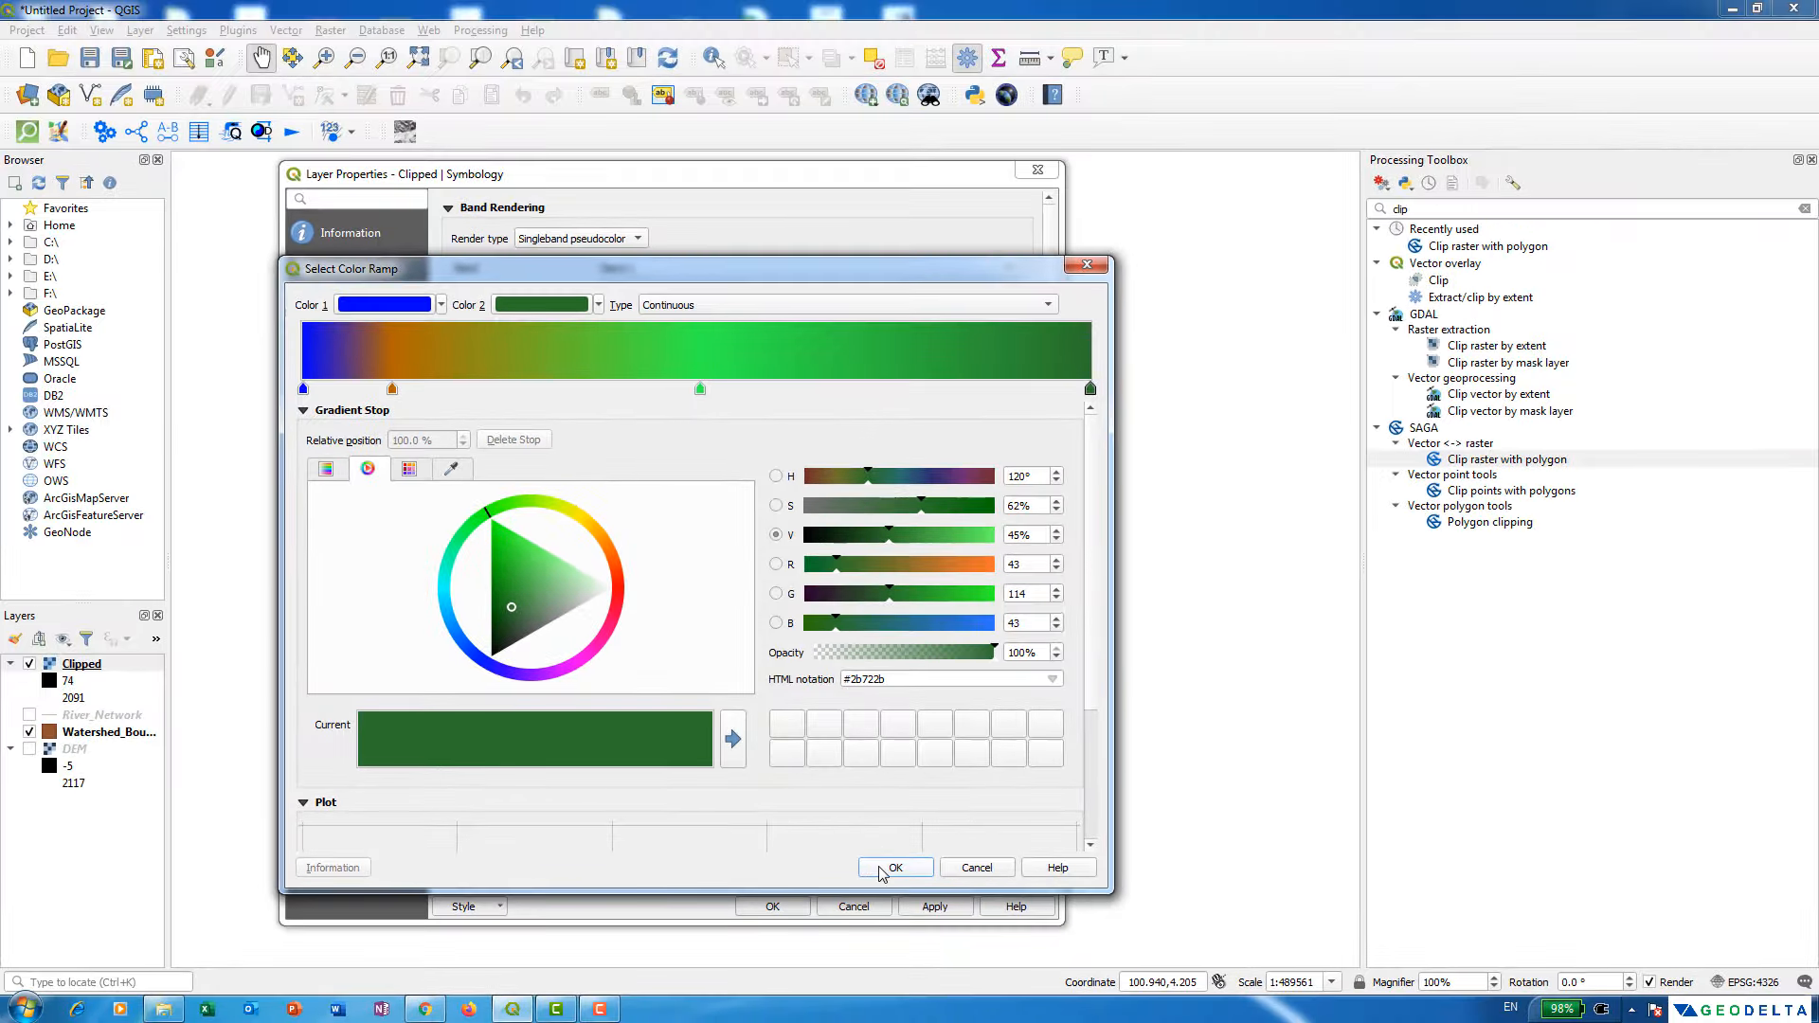
click(881, 869)
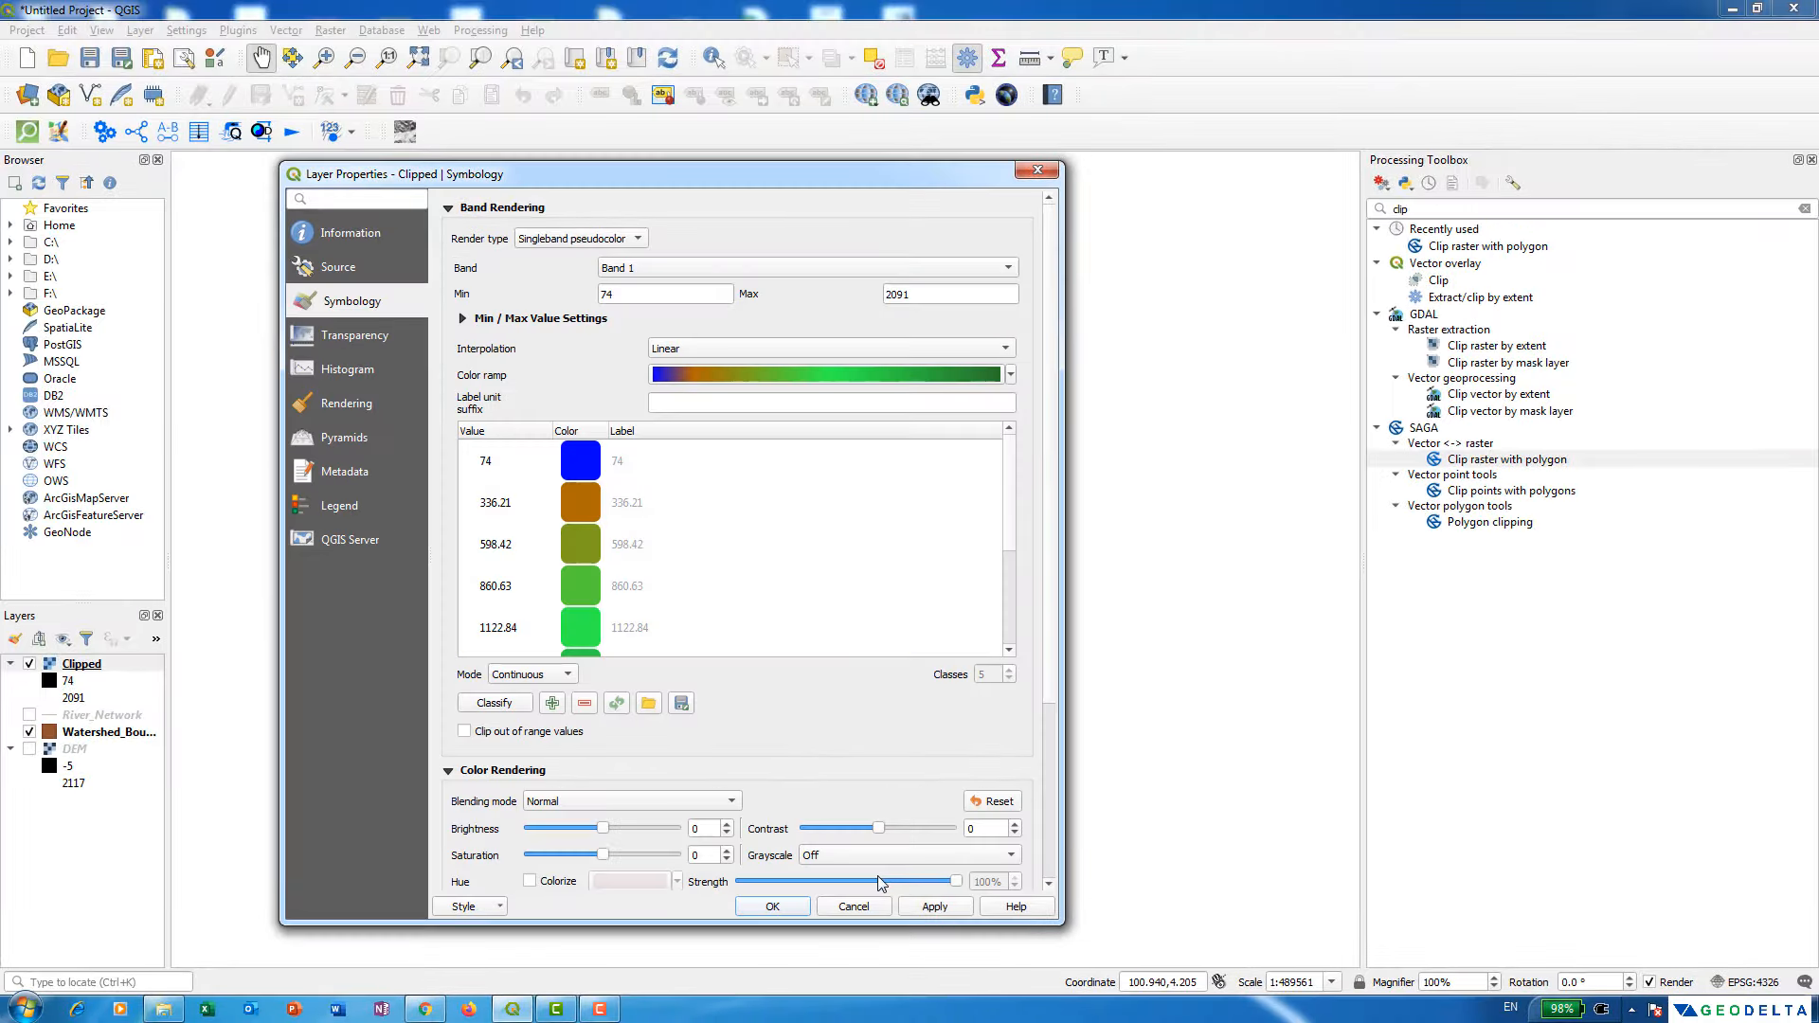
- Classify the Clipped layer in Quantile mode with 10 classes, apply the symbology and move the dialog off the raster
click(535, 673)
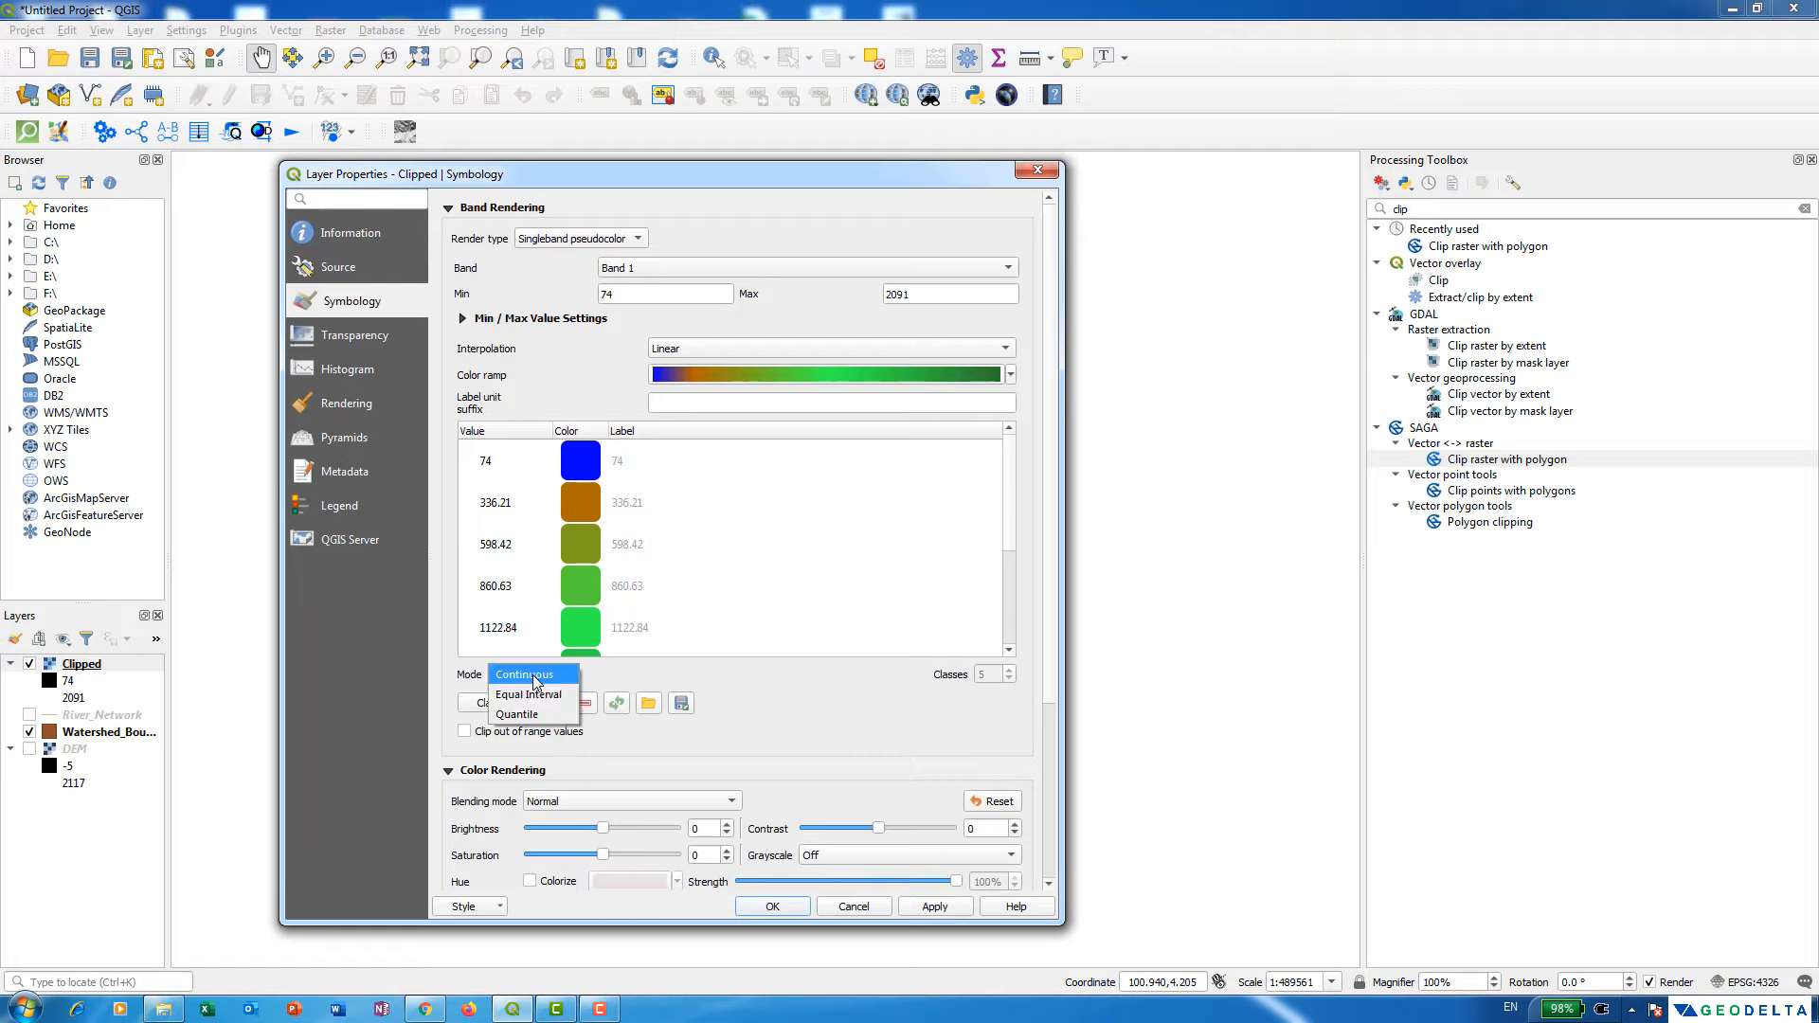
click(521, 717)
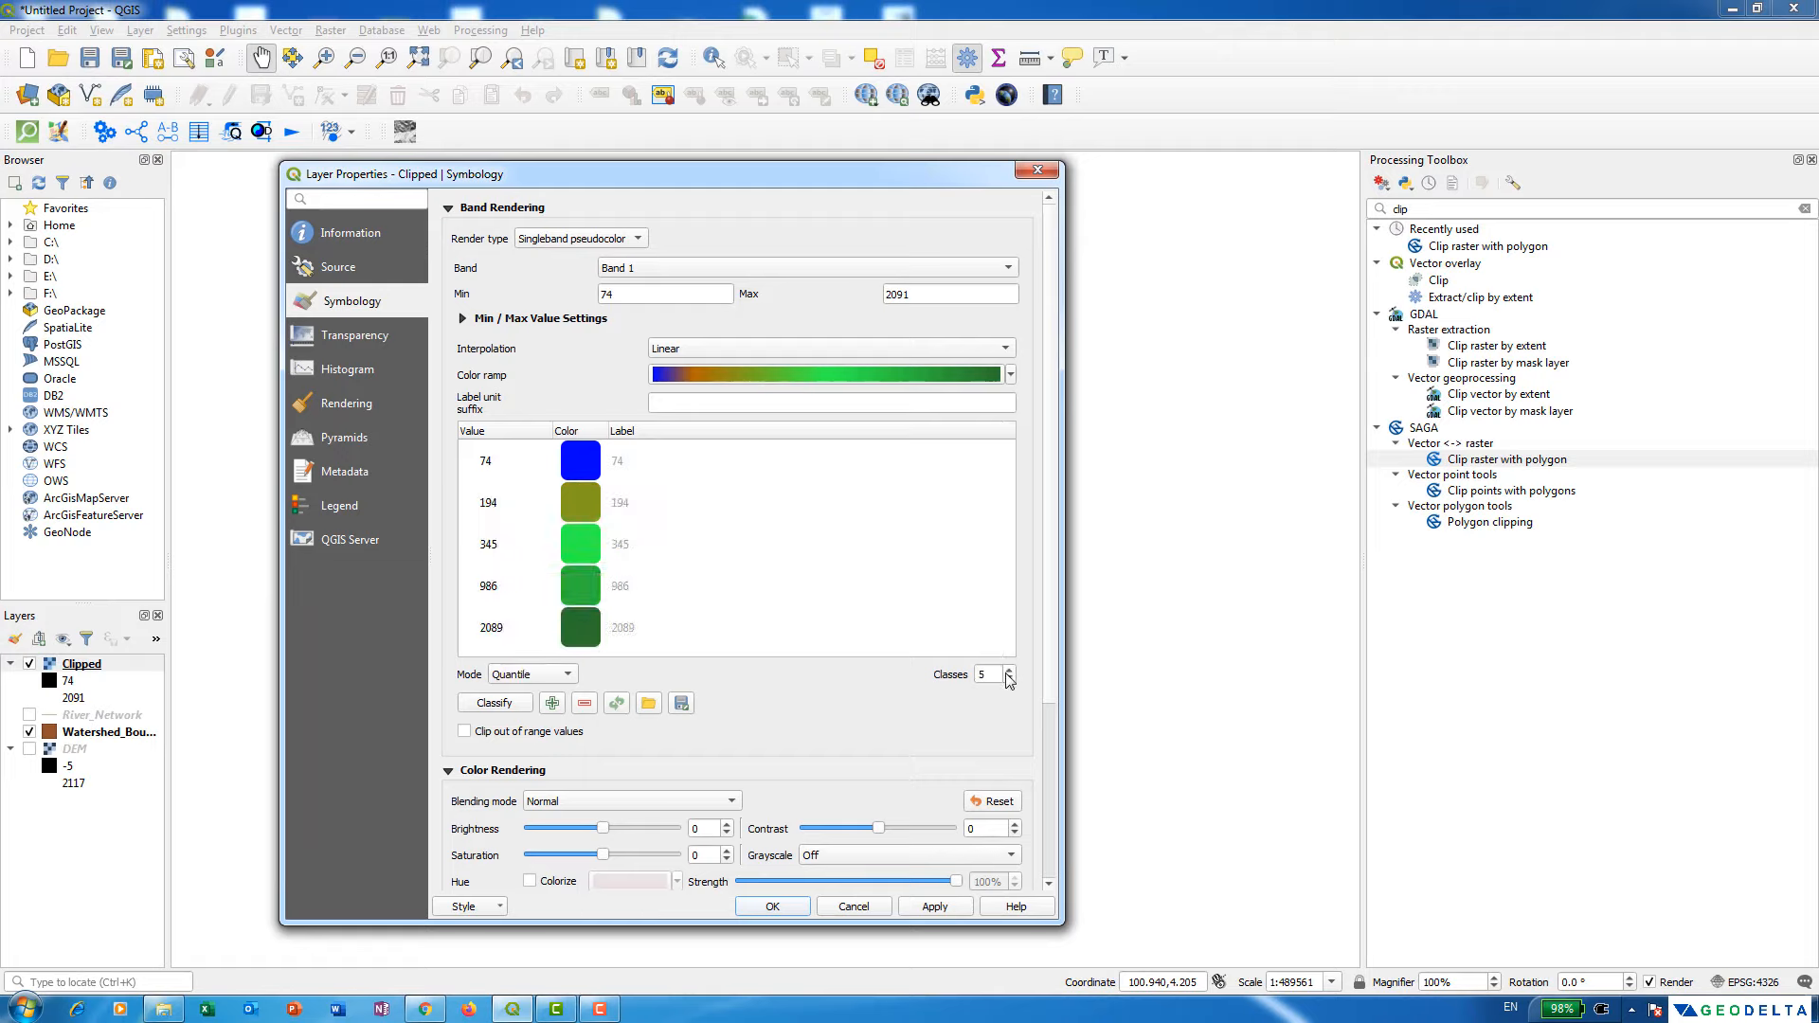
scroll(993, 673, up, 1)
text(15)
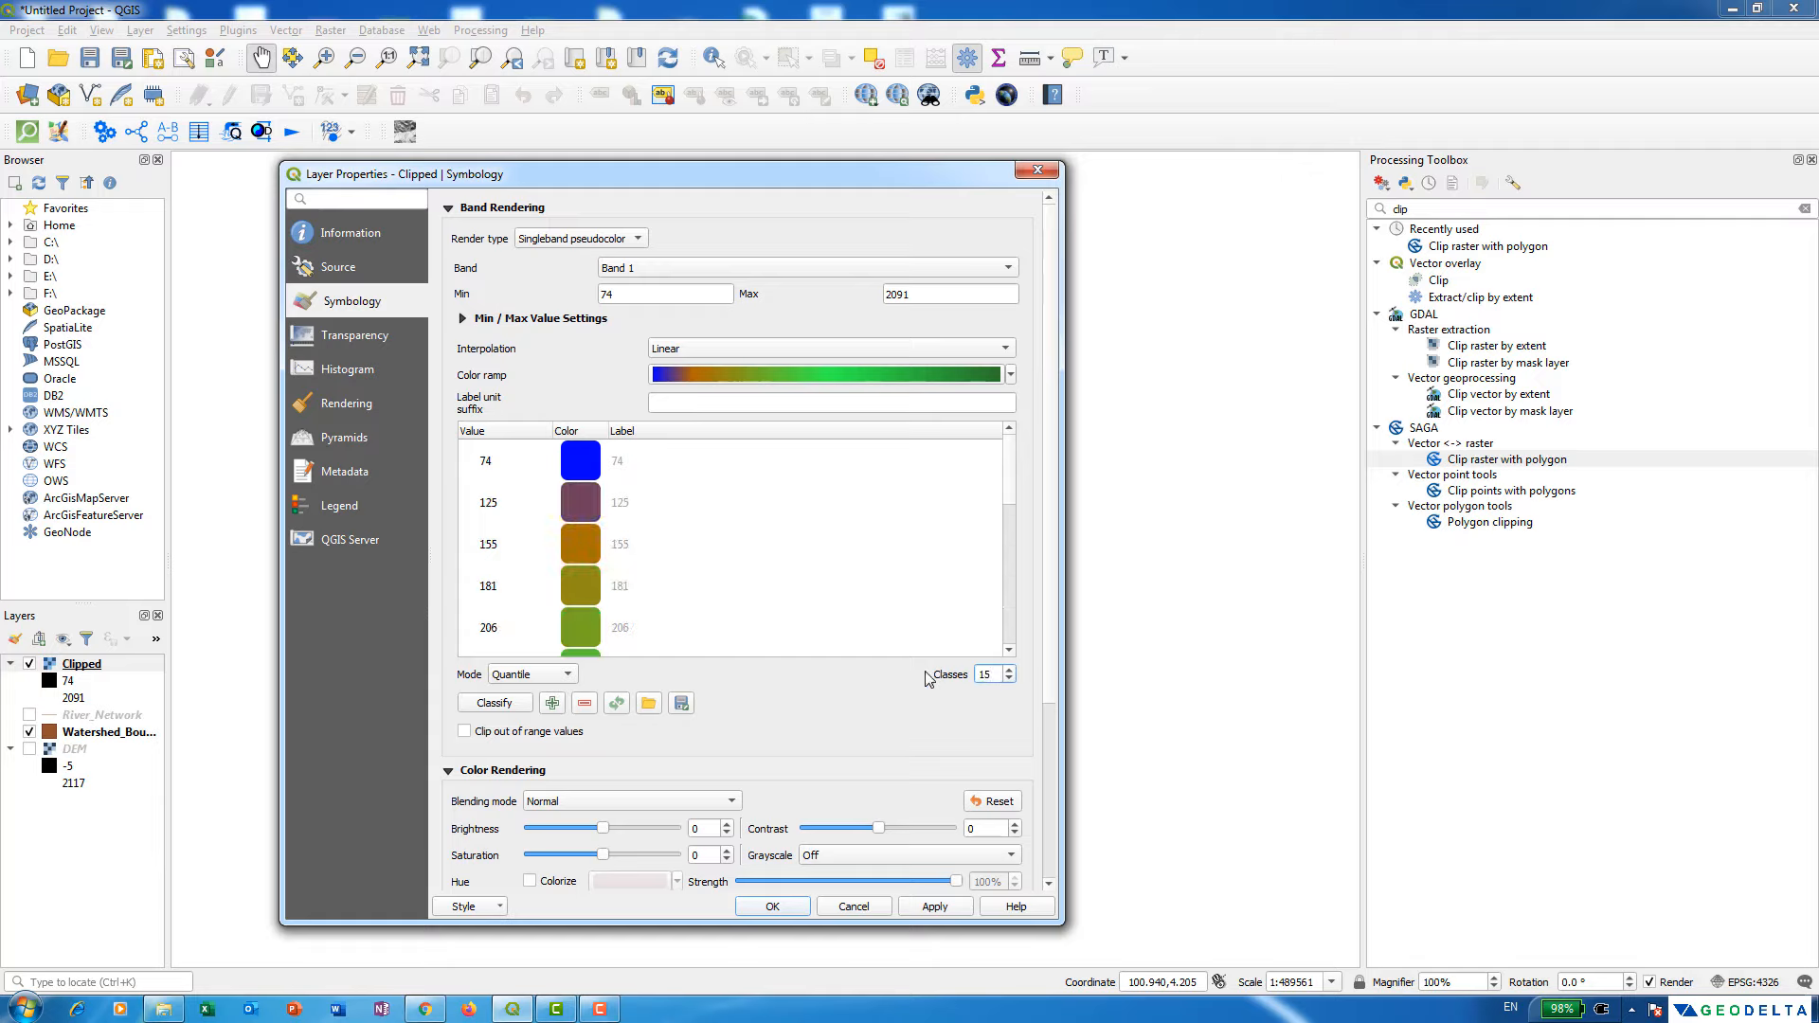
key(BackSpace)
key(BackSpace)
text(10)
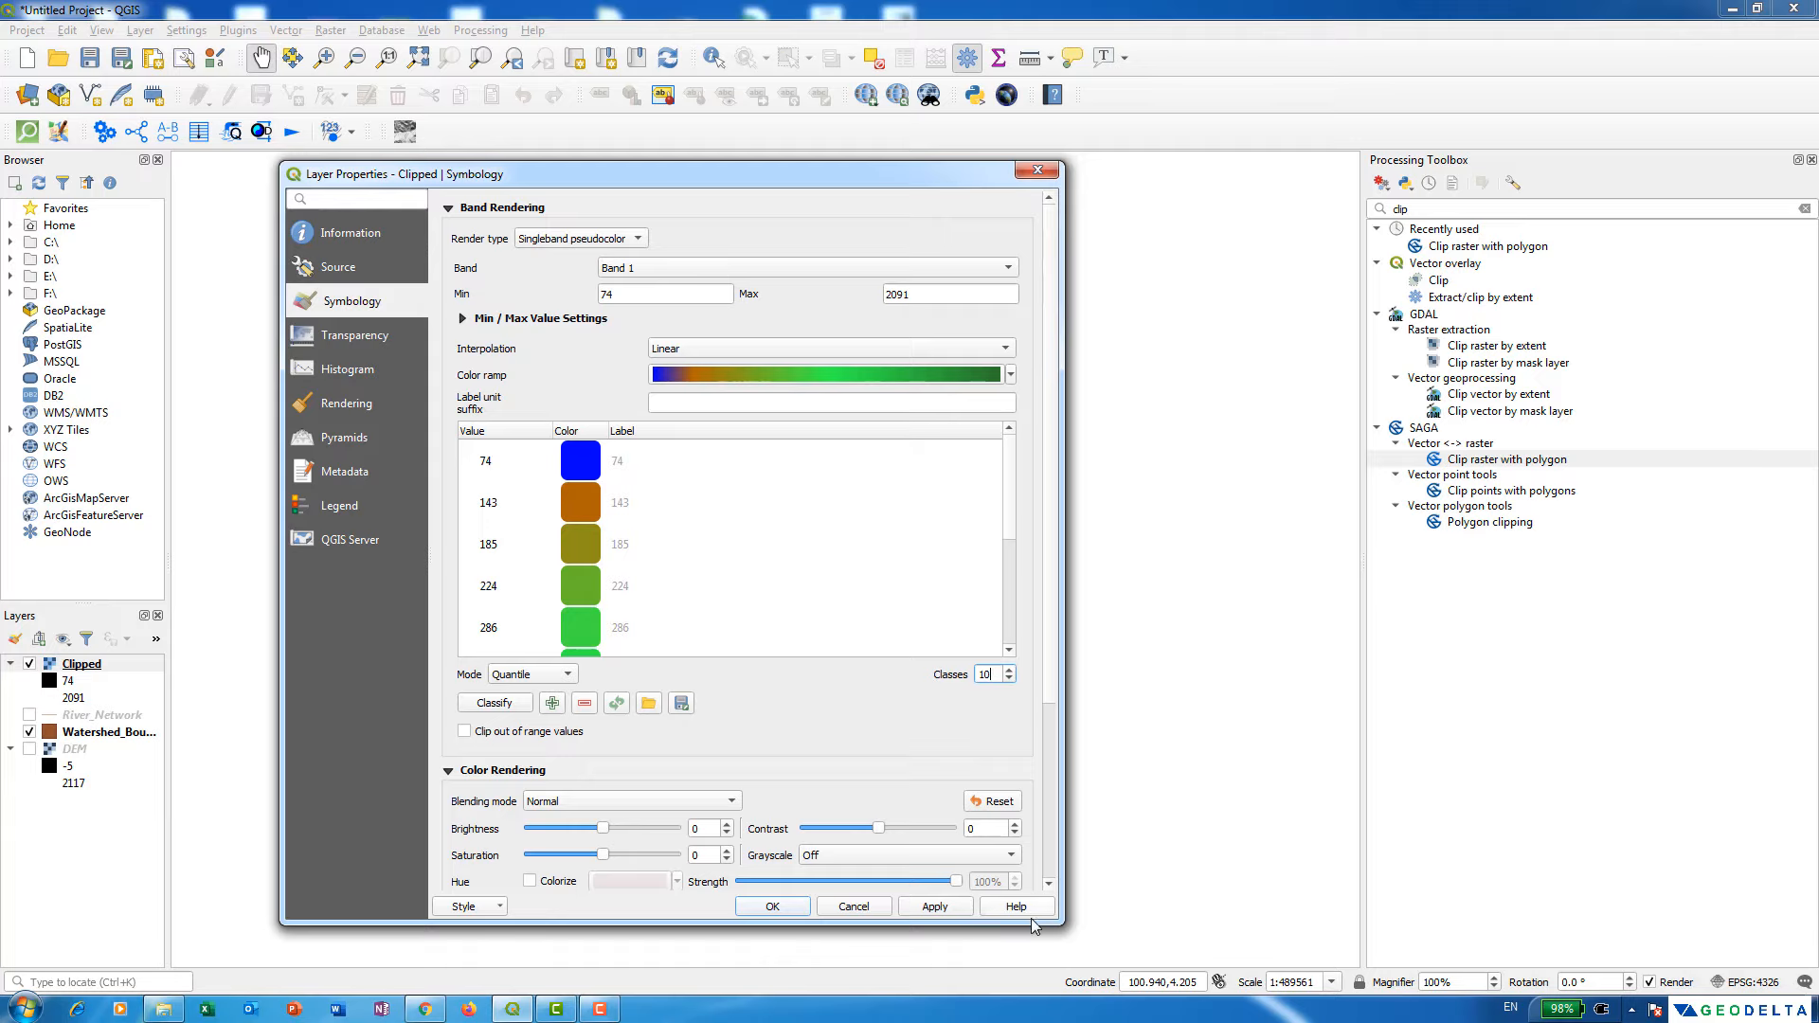
click(934, 907)
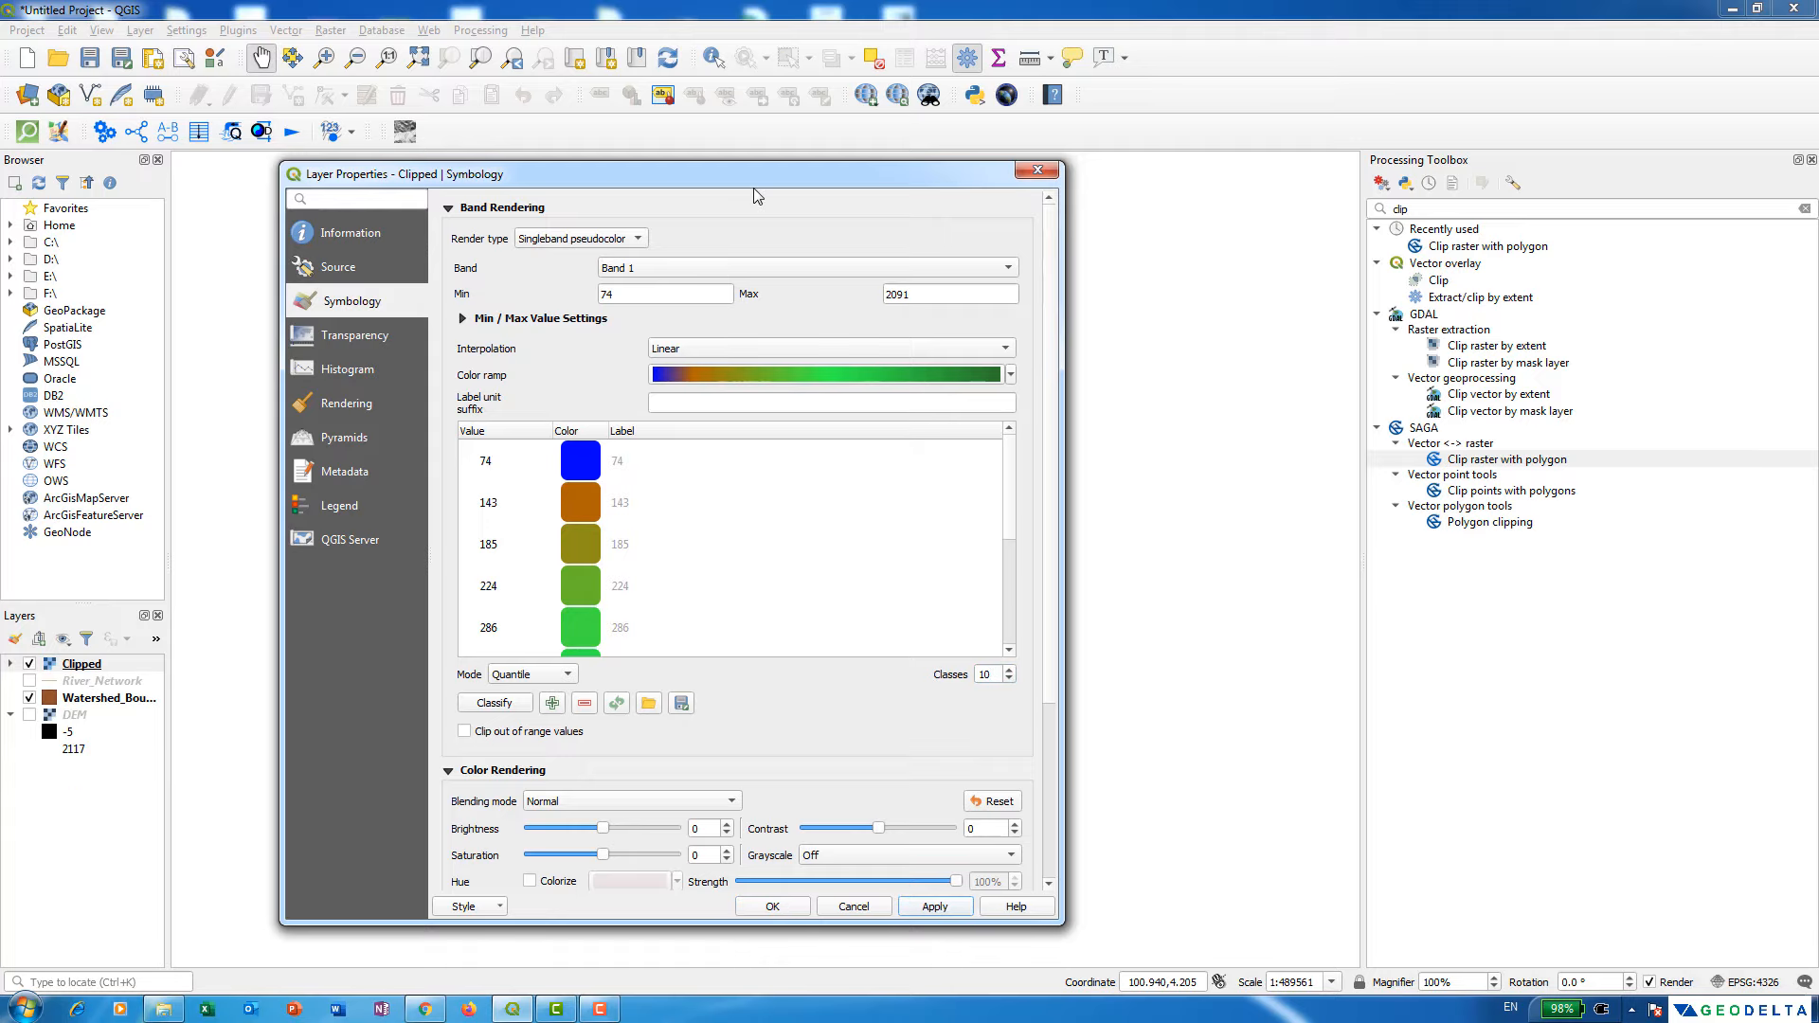
drag(752, 187, 1329, 171)
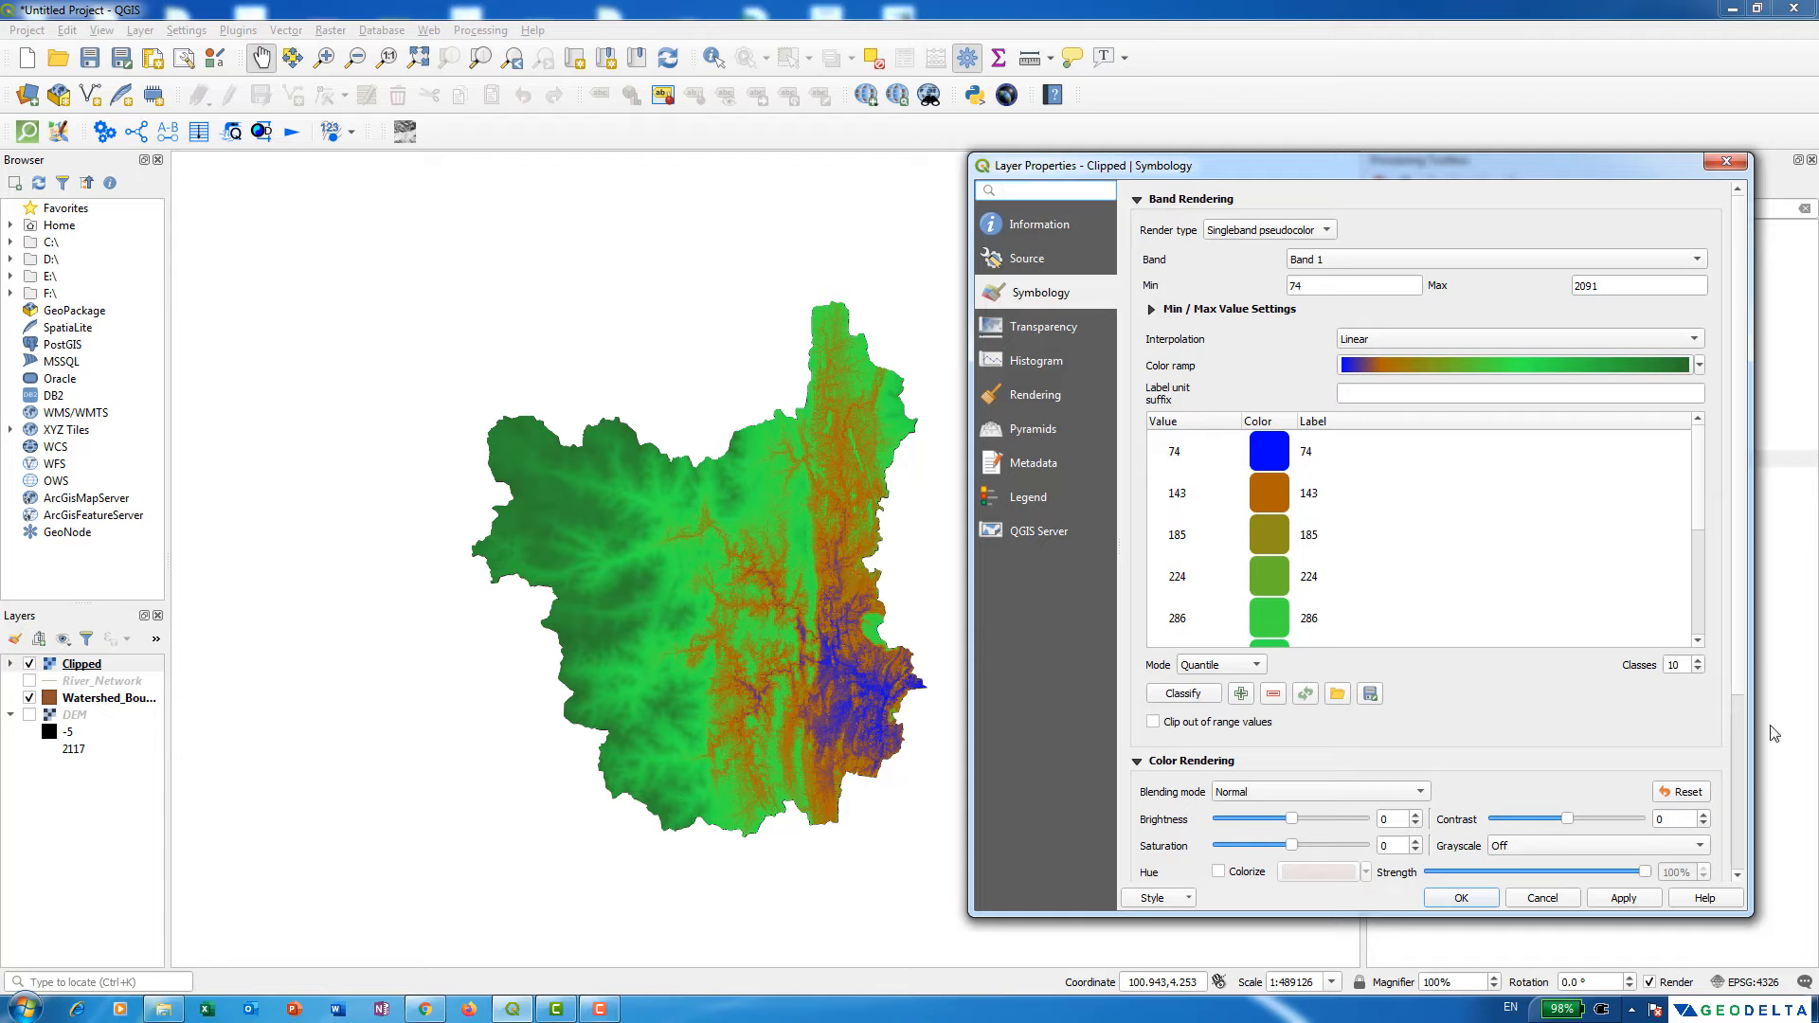
- Accept the Clipped layer's symbology and open the plugin manager to search all available plugins
click(1478, 896)
drag(893, 573, 930, 569)
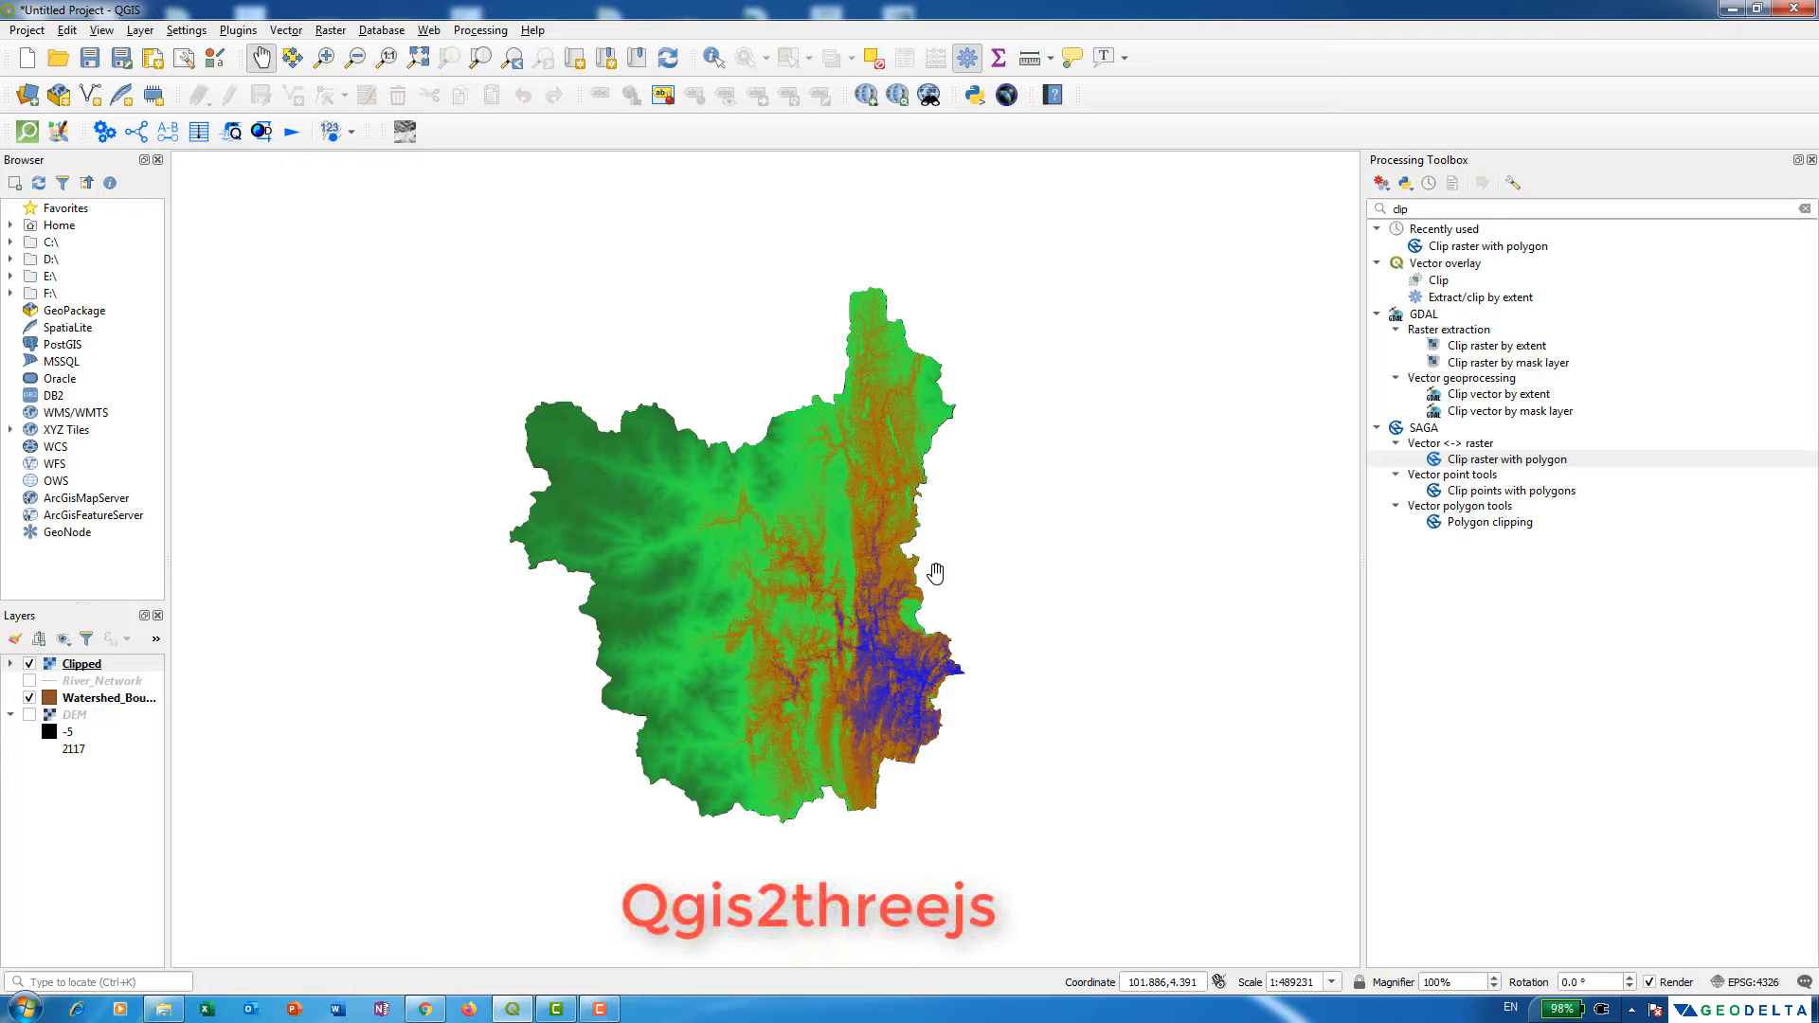
click(238, 30)
click(308, 52)
click(585, 276)
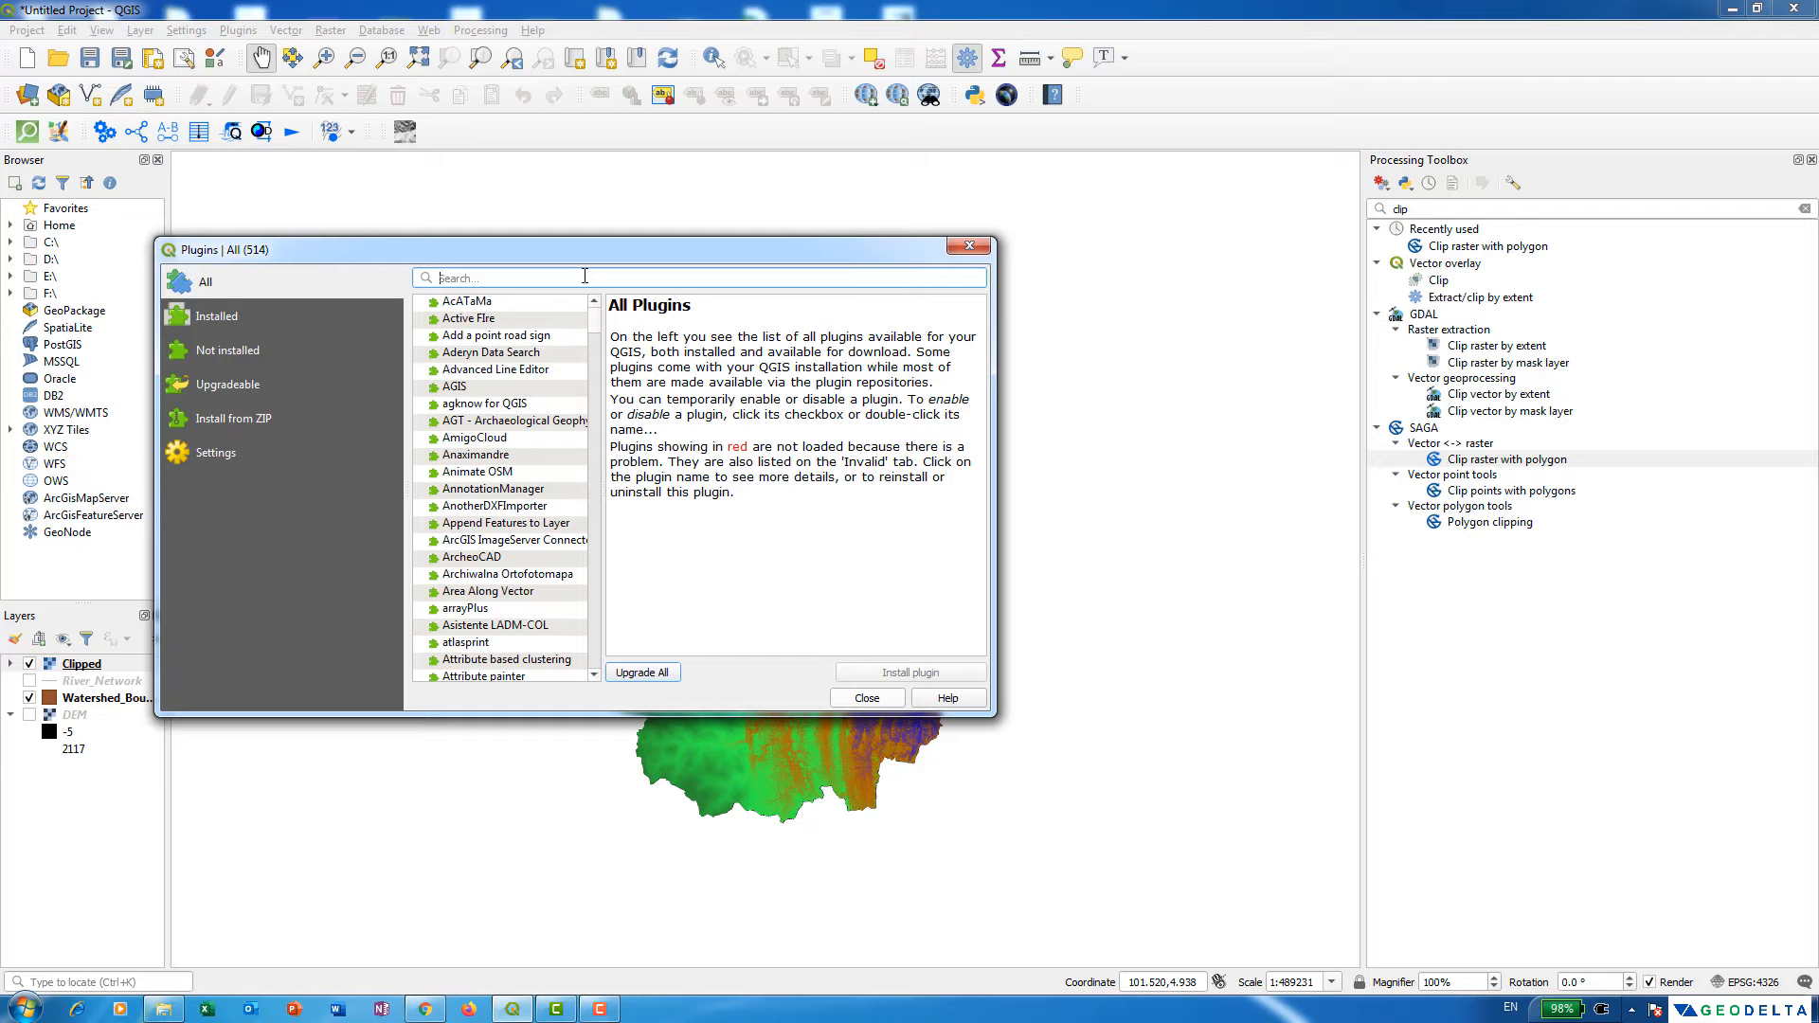
- Search the plugins for "qgis2", install Qgis2threejs and close the plugin manager
text(qgis)
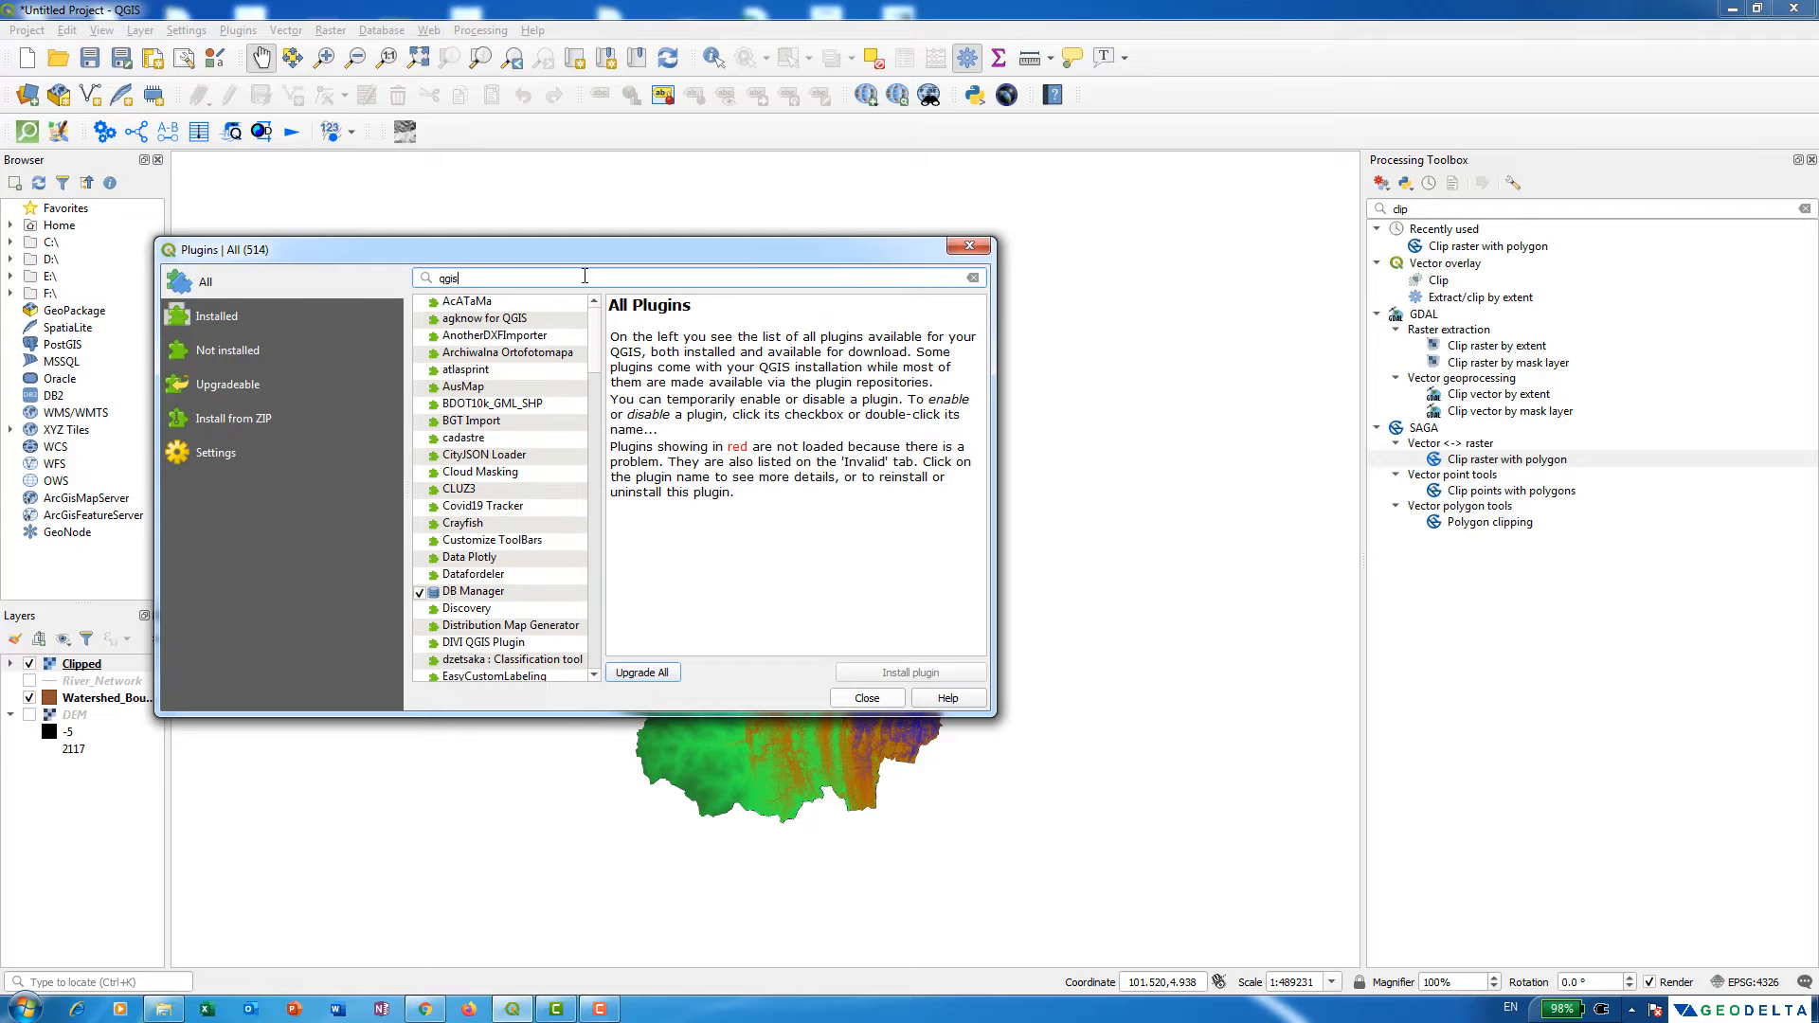
text(2)
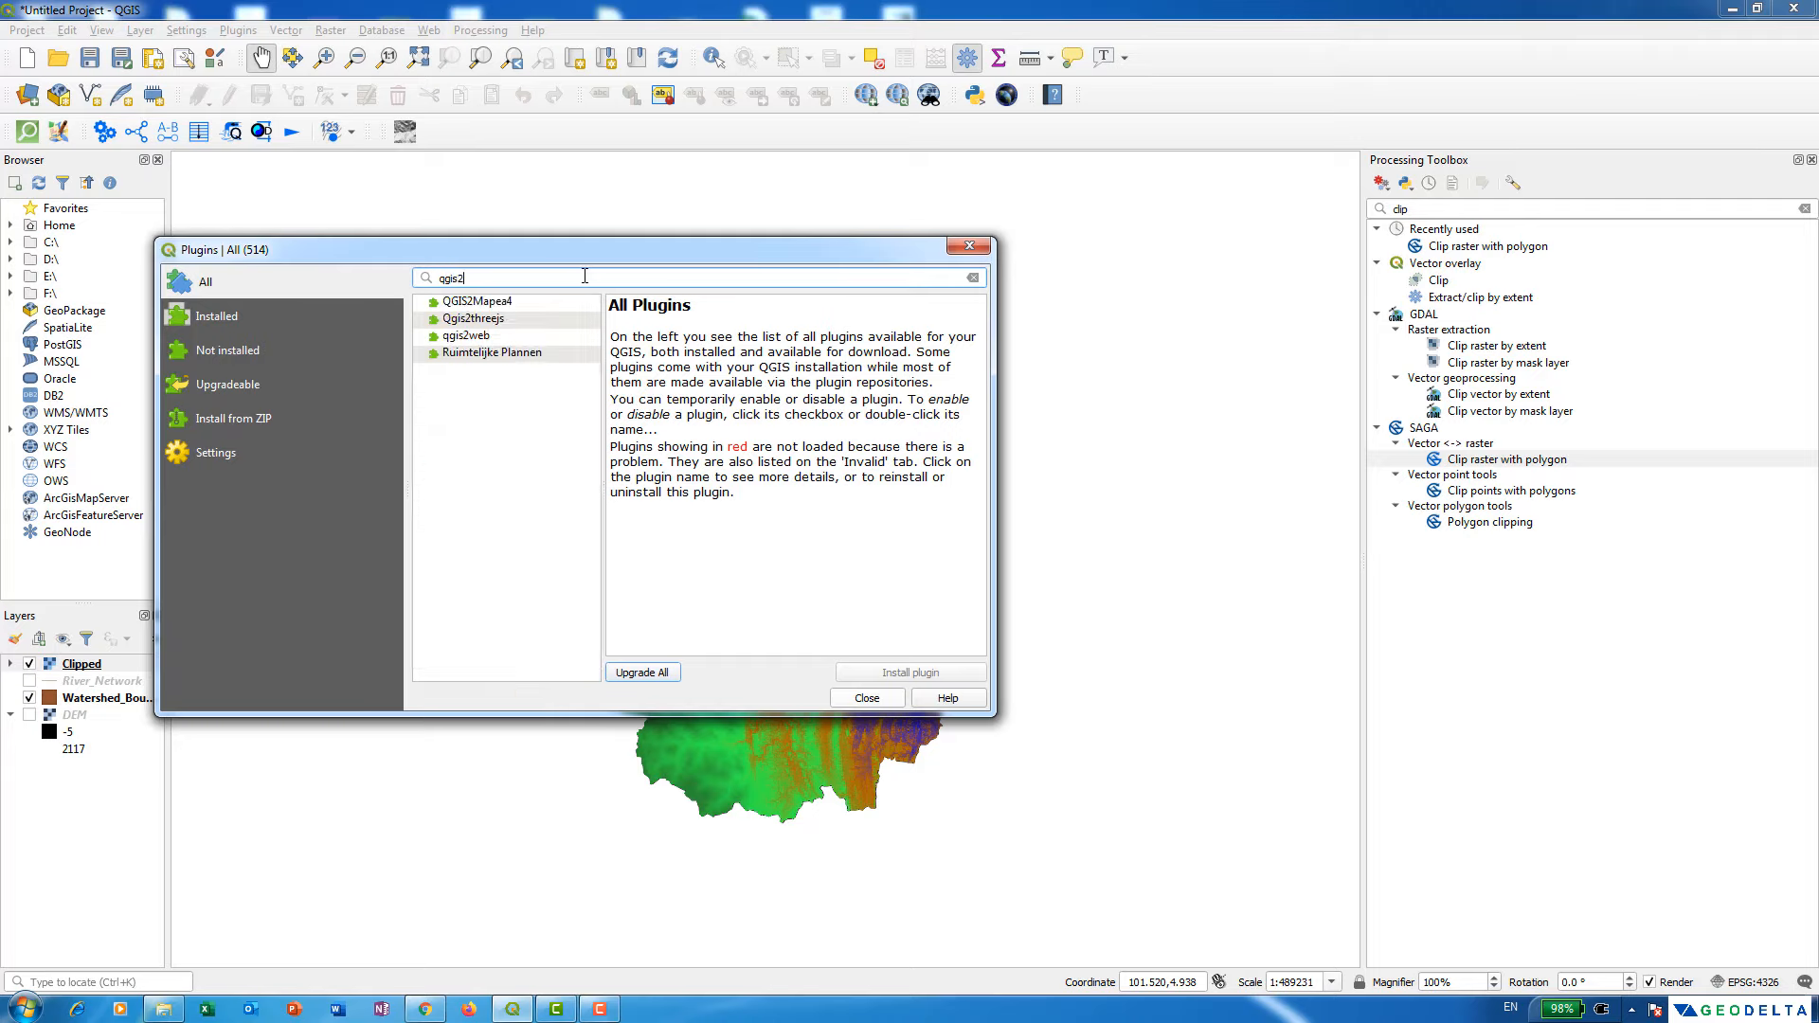
click(490, 320)
click(909, 696)
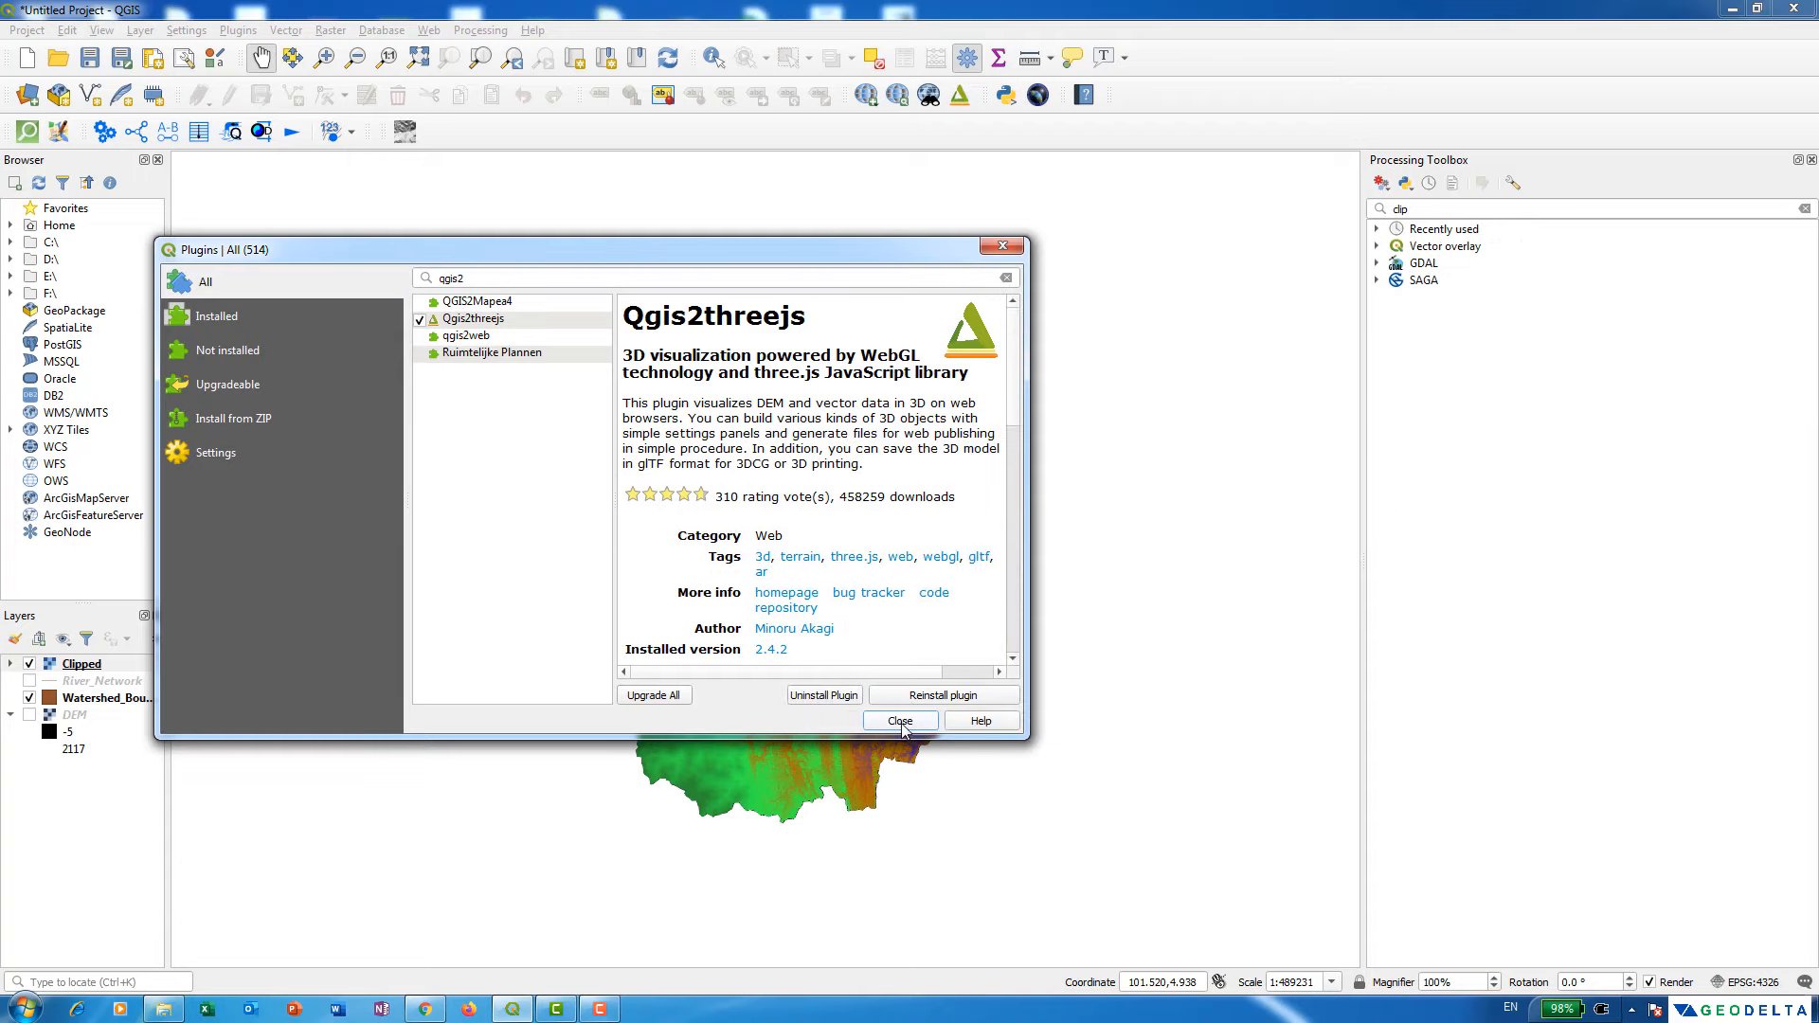
click(904, 722)
click(429, 31)
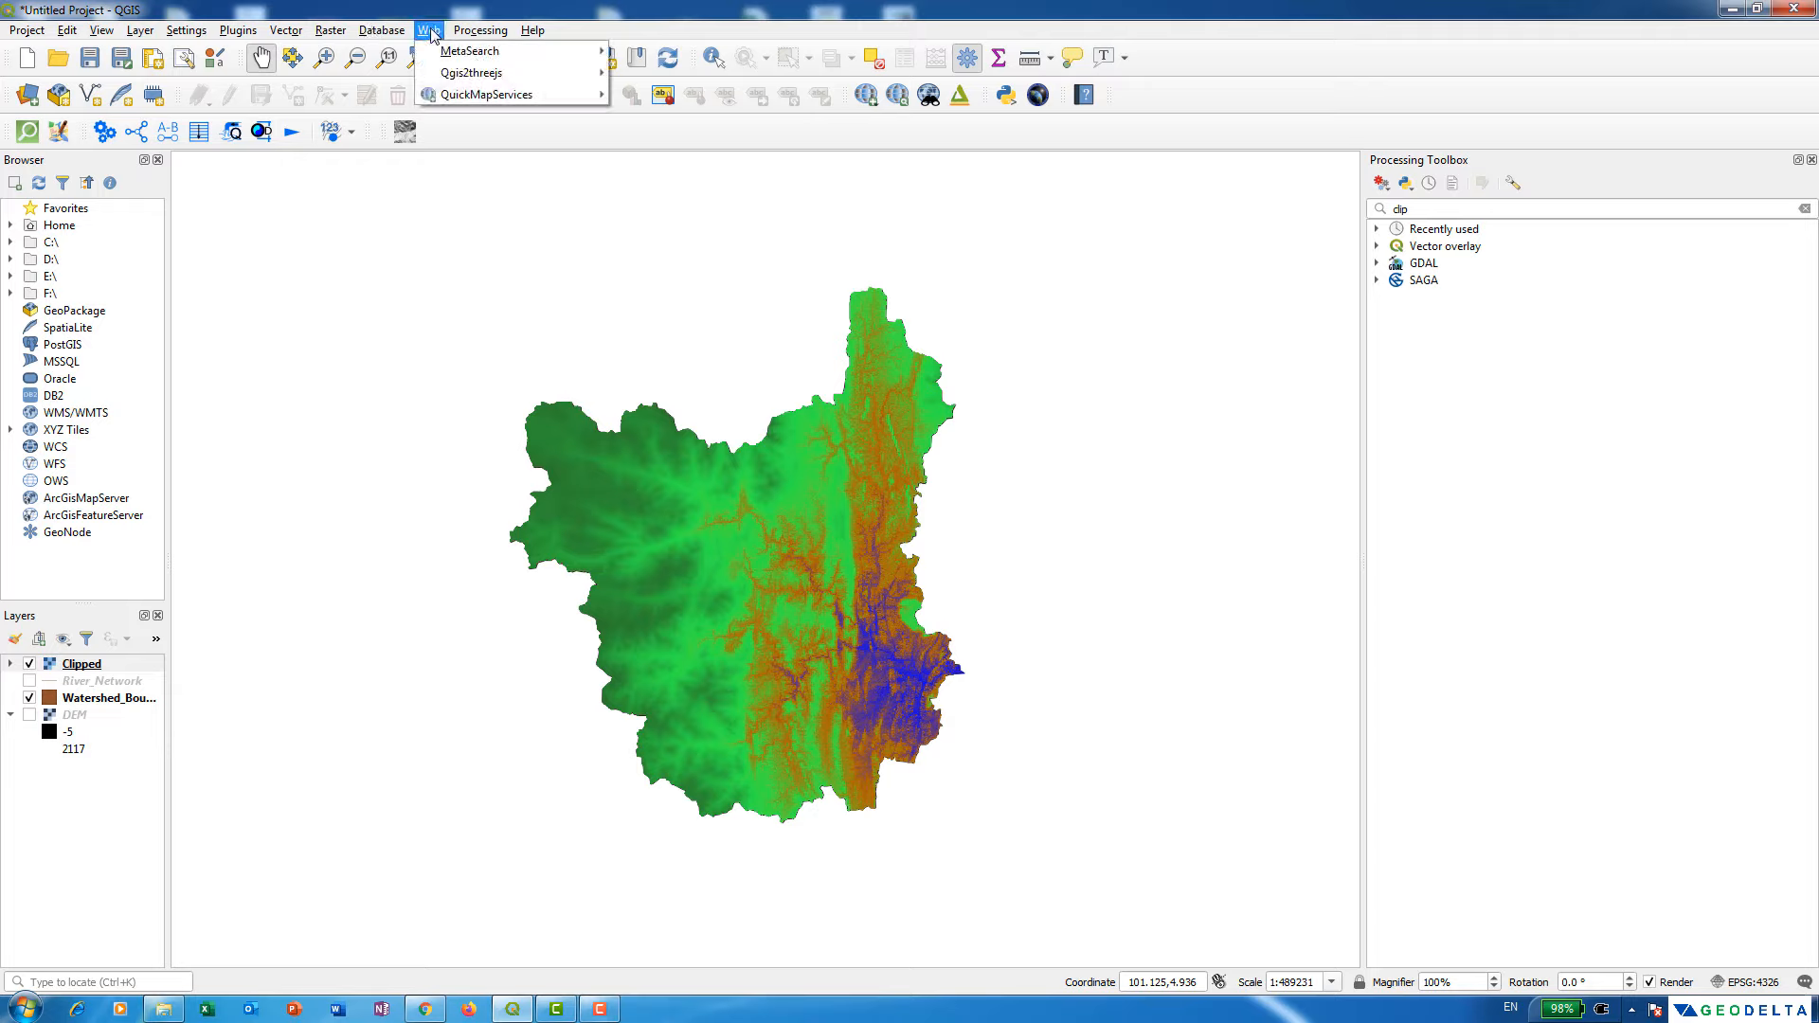
mouse_move(464, 76)
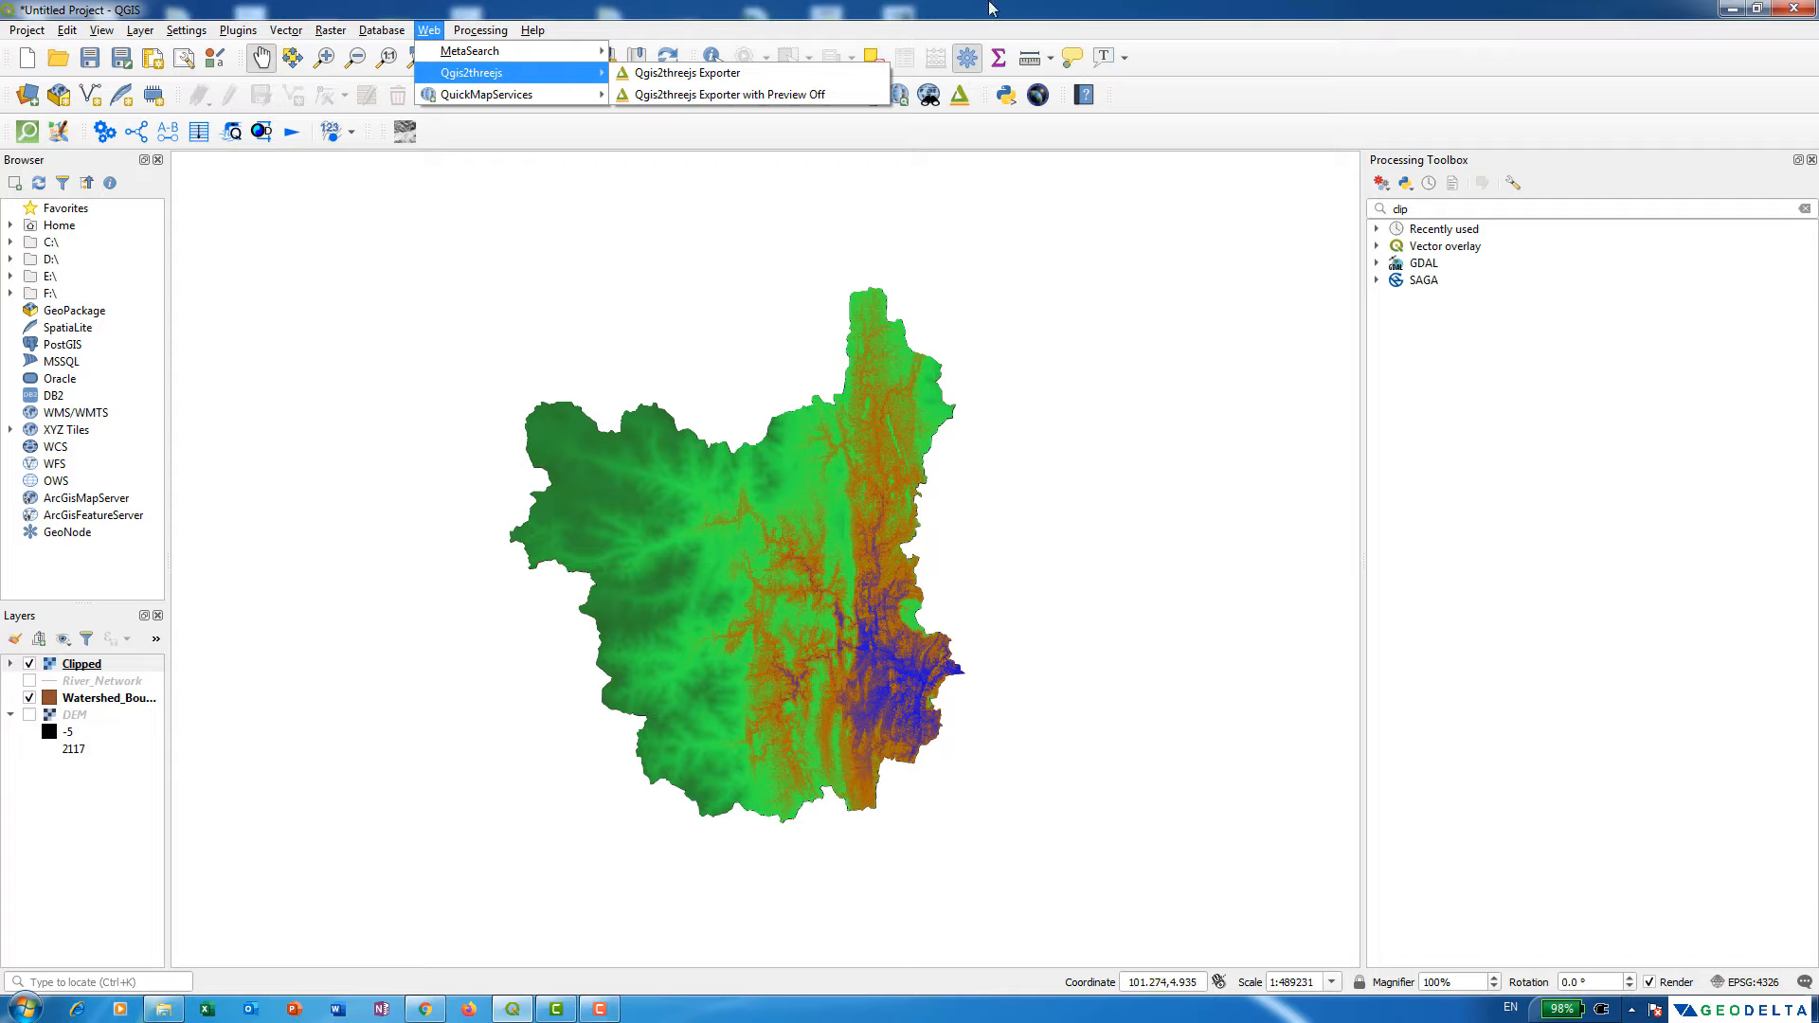
click(1008, 58)
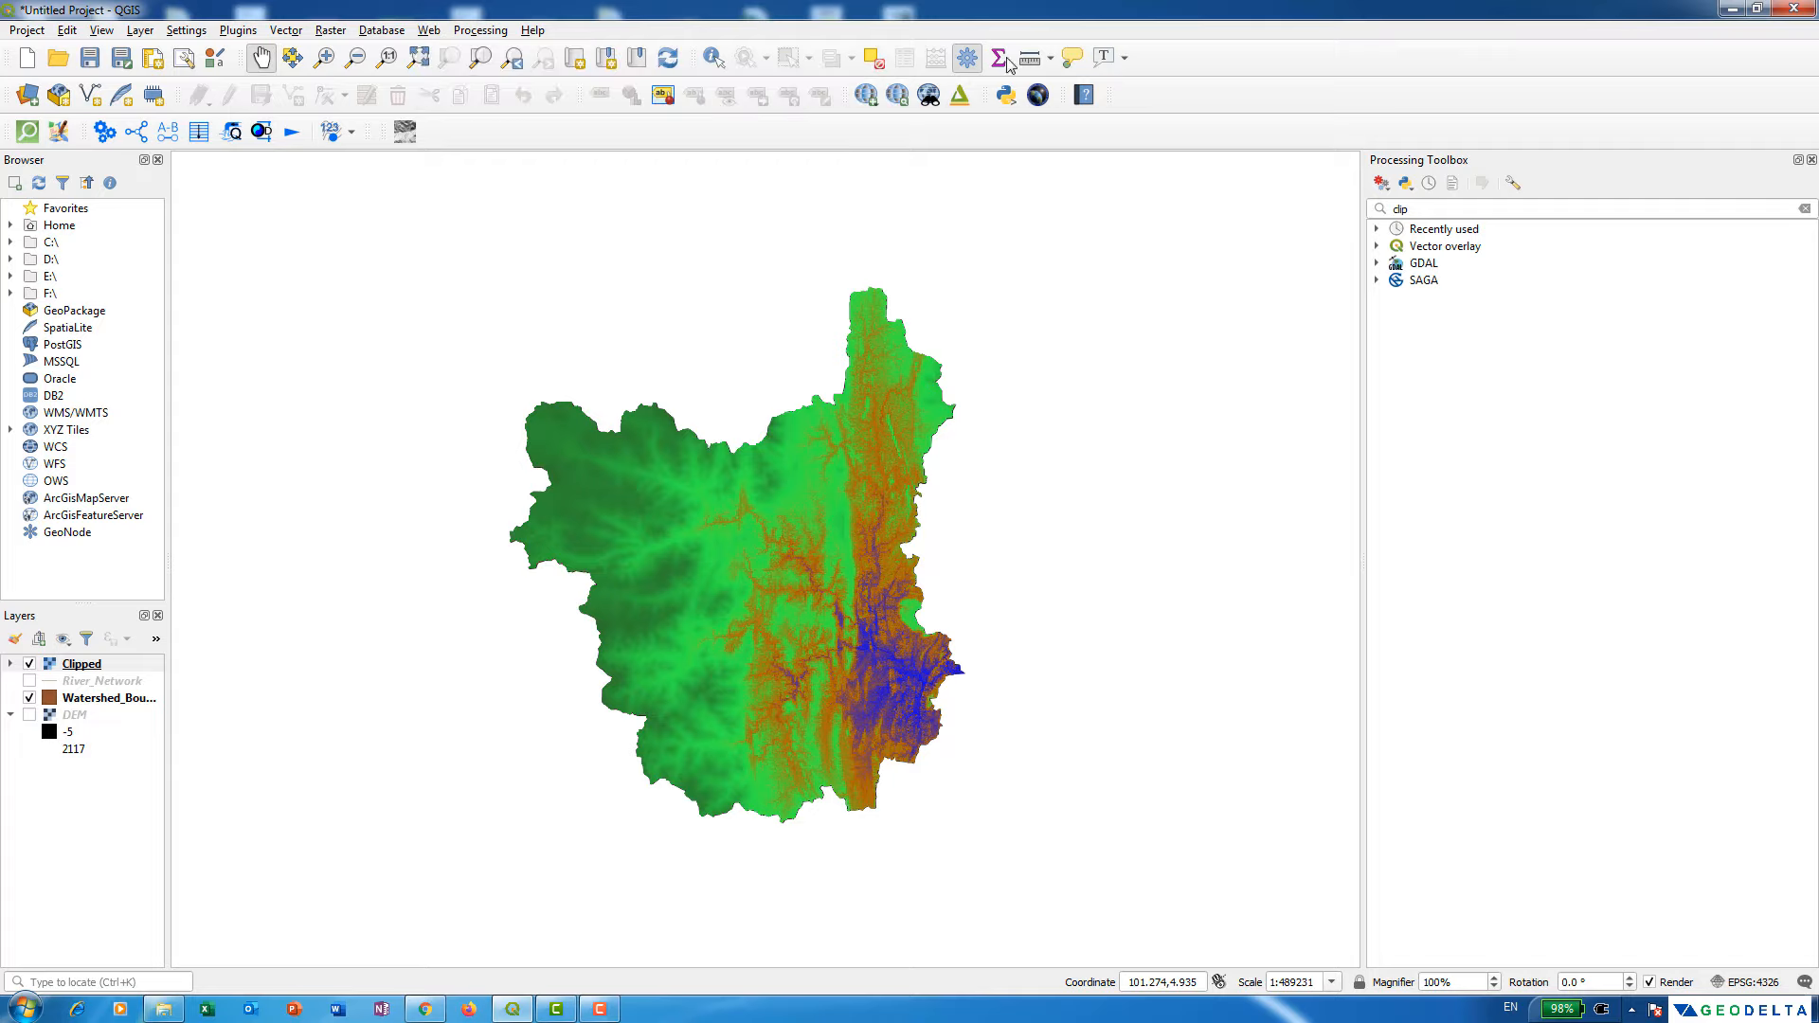
- Set the project coordinate reference system to Kertau 1968 / UTM zone 47N (EPSG:24547)
click(1755, 984)
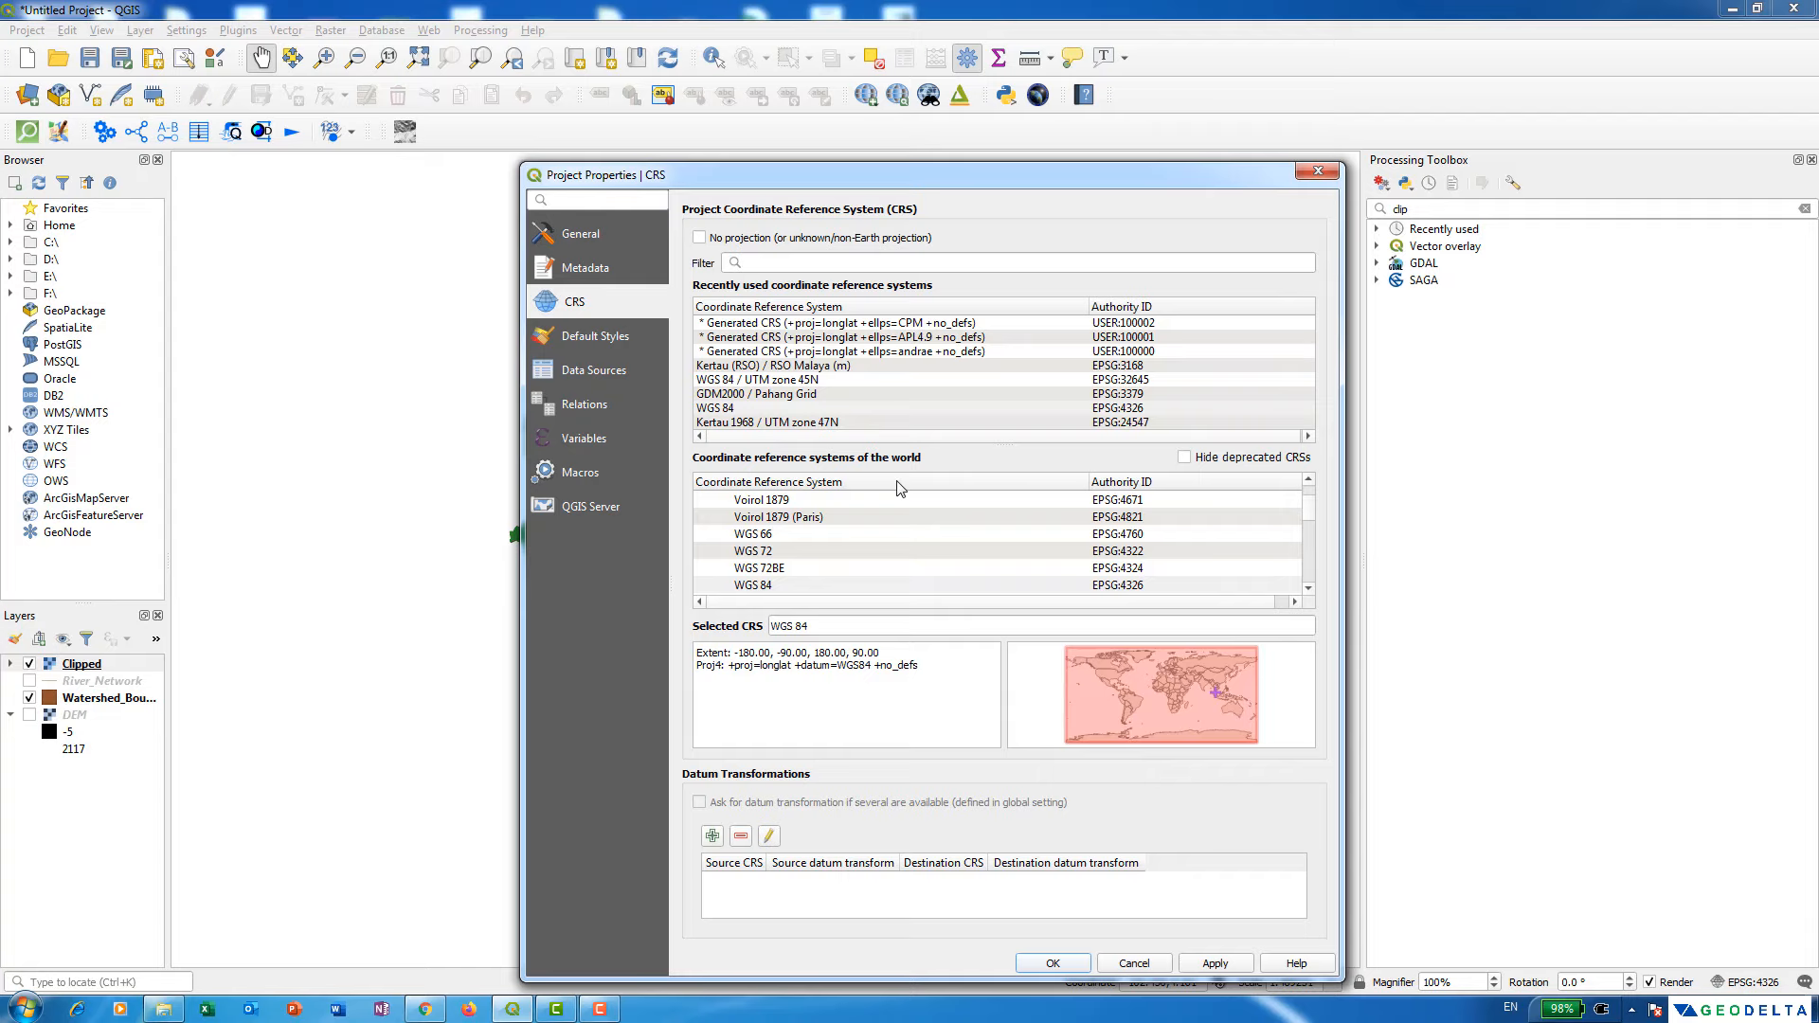
click(832, 422)
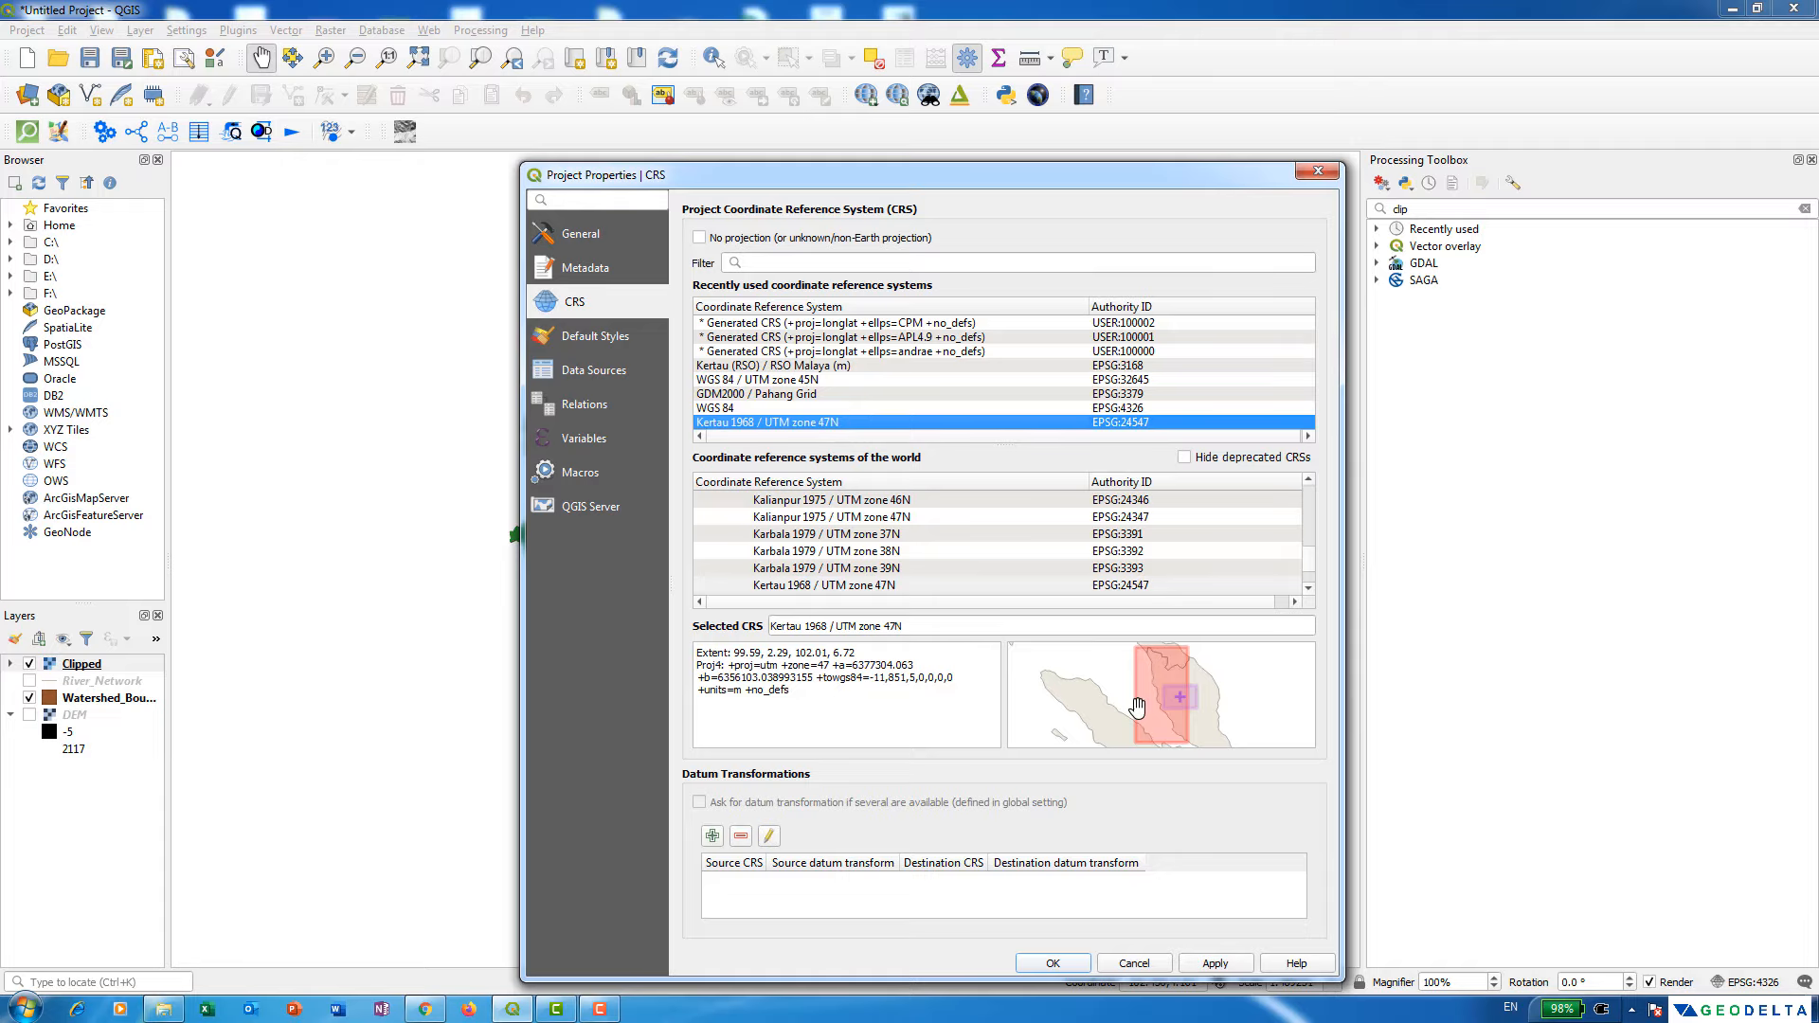
click(1211, 965)
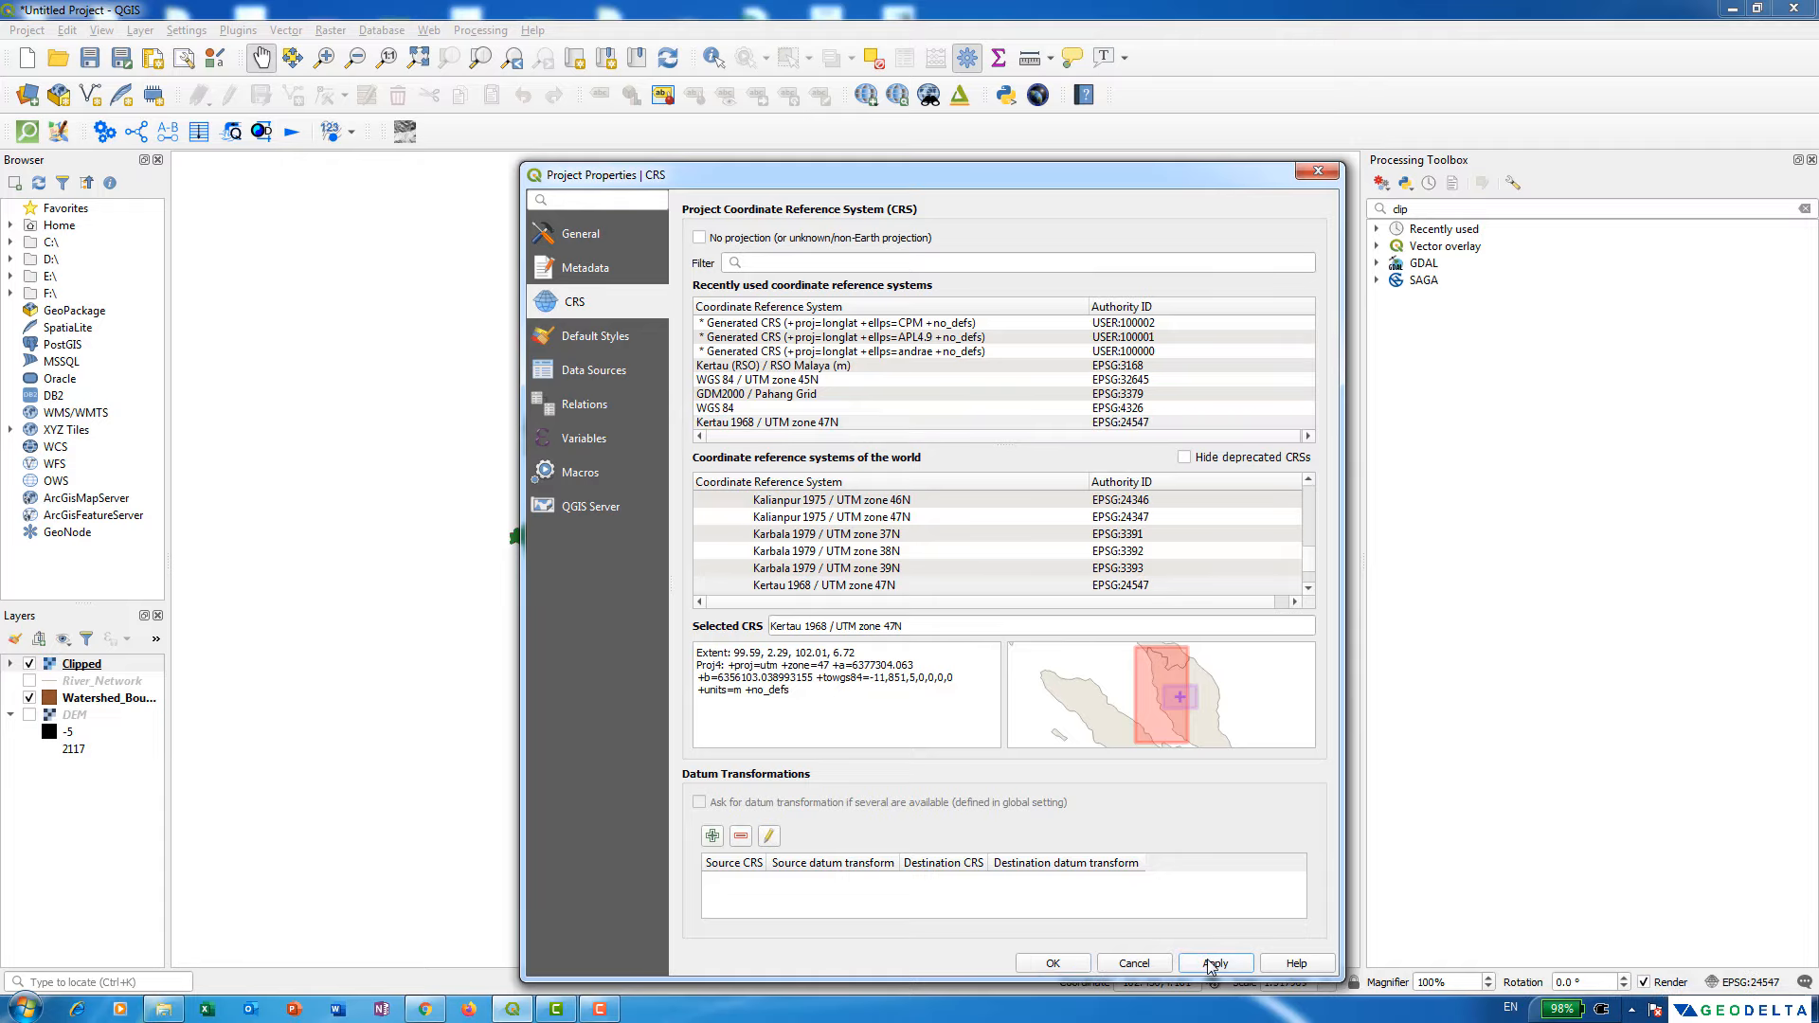
click(1042, 965)
drag(949, 741, 976, 728)
- Open the Qgis2threejs Exporter and enable the DEM layer in its 3D preview
click(428, 30)
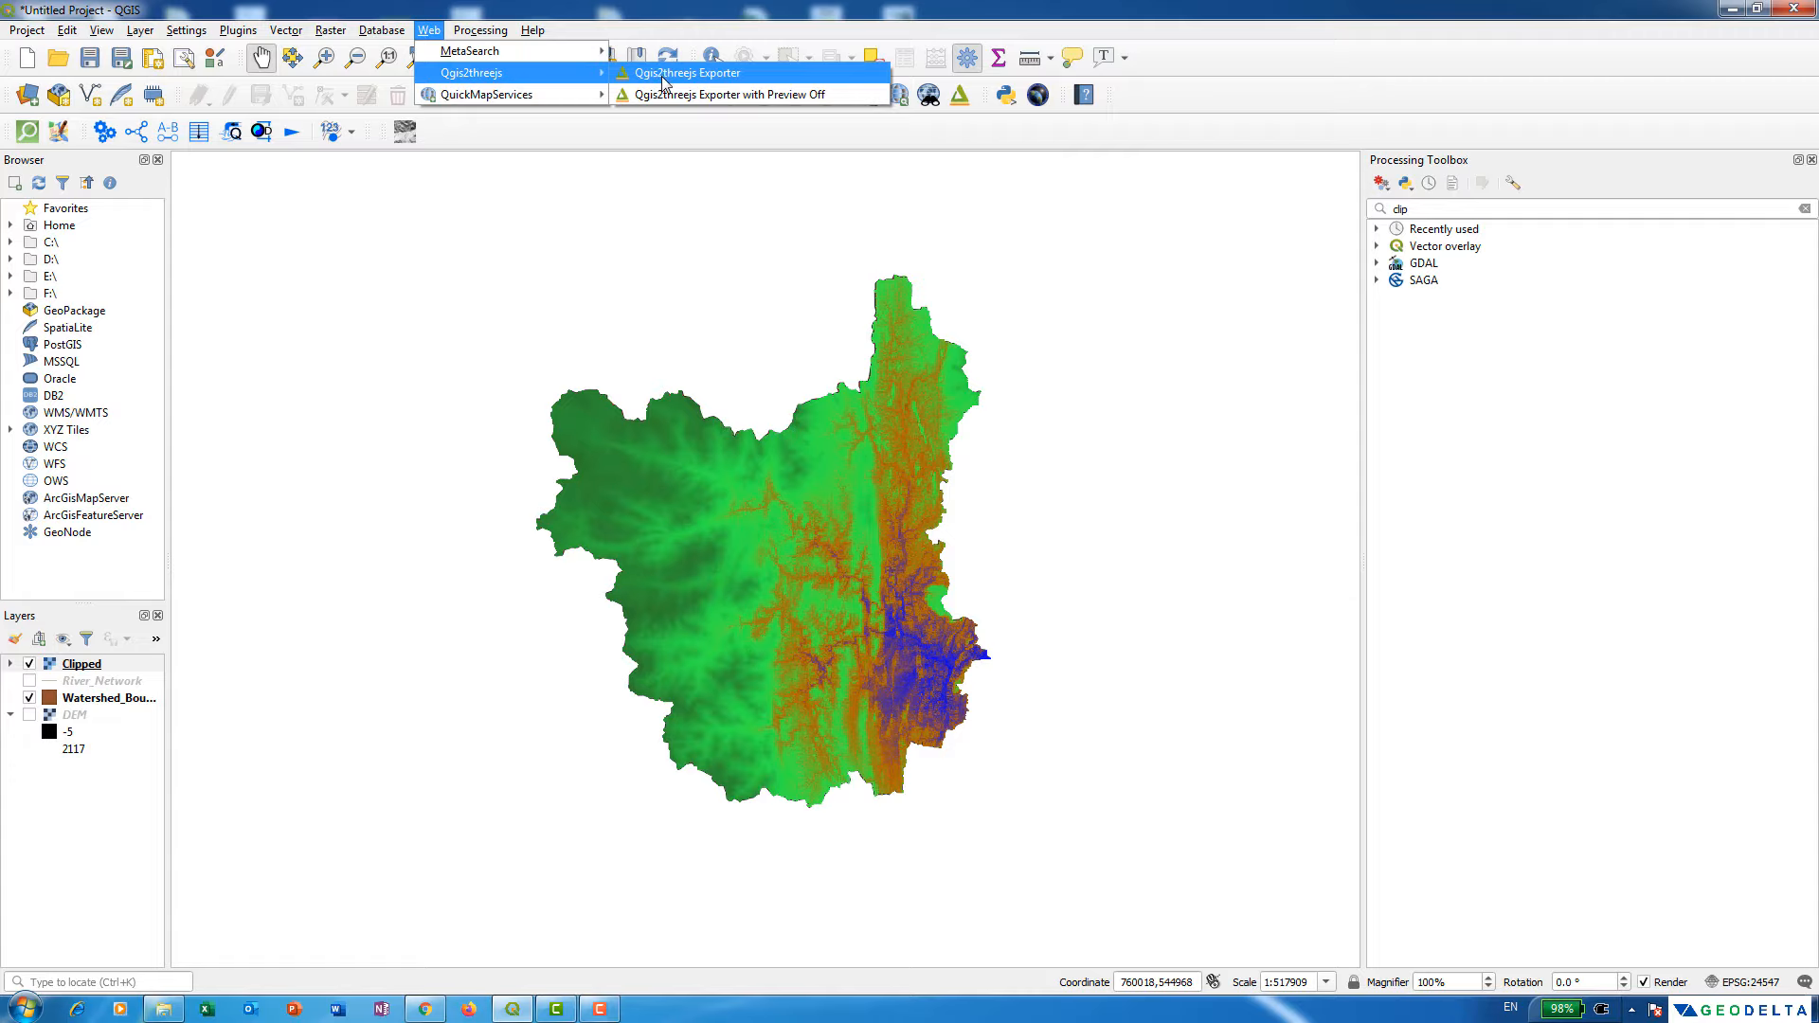
click(663, 76)
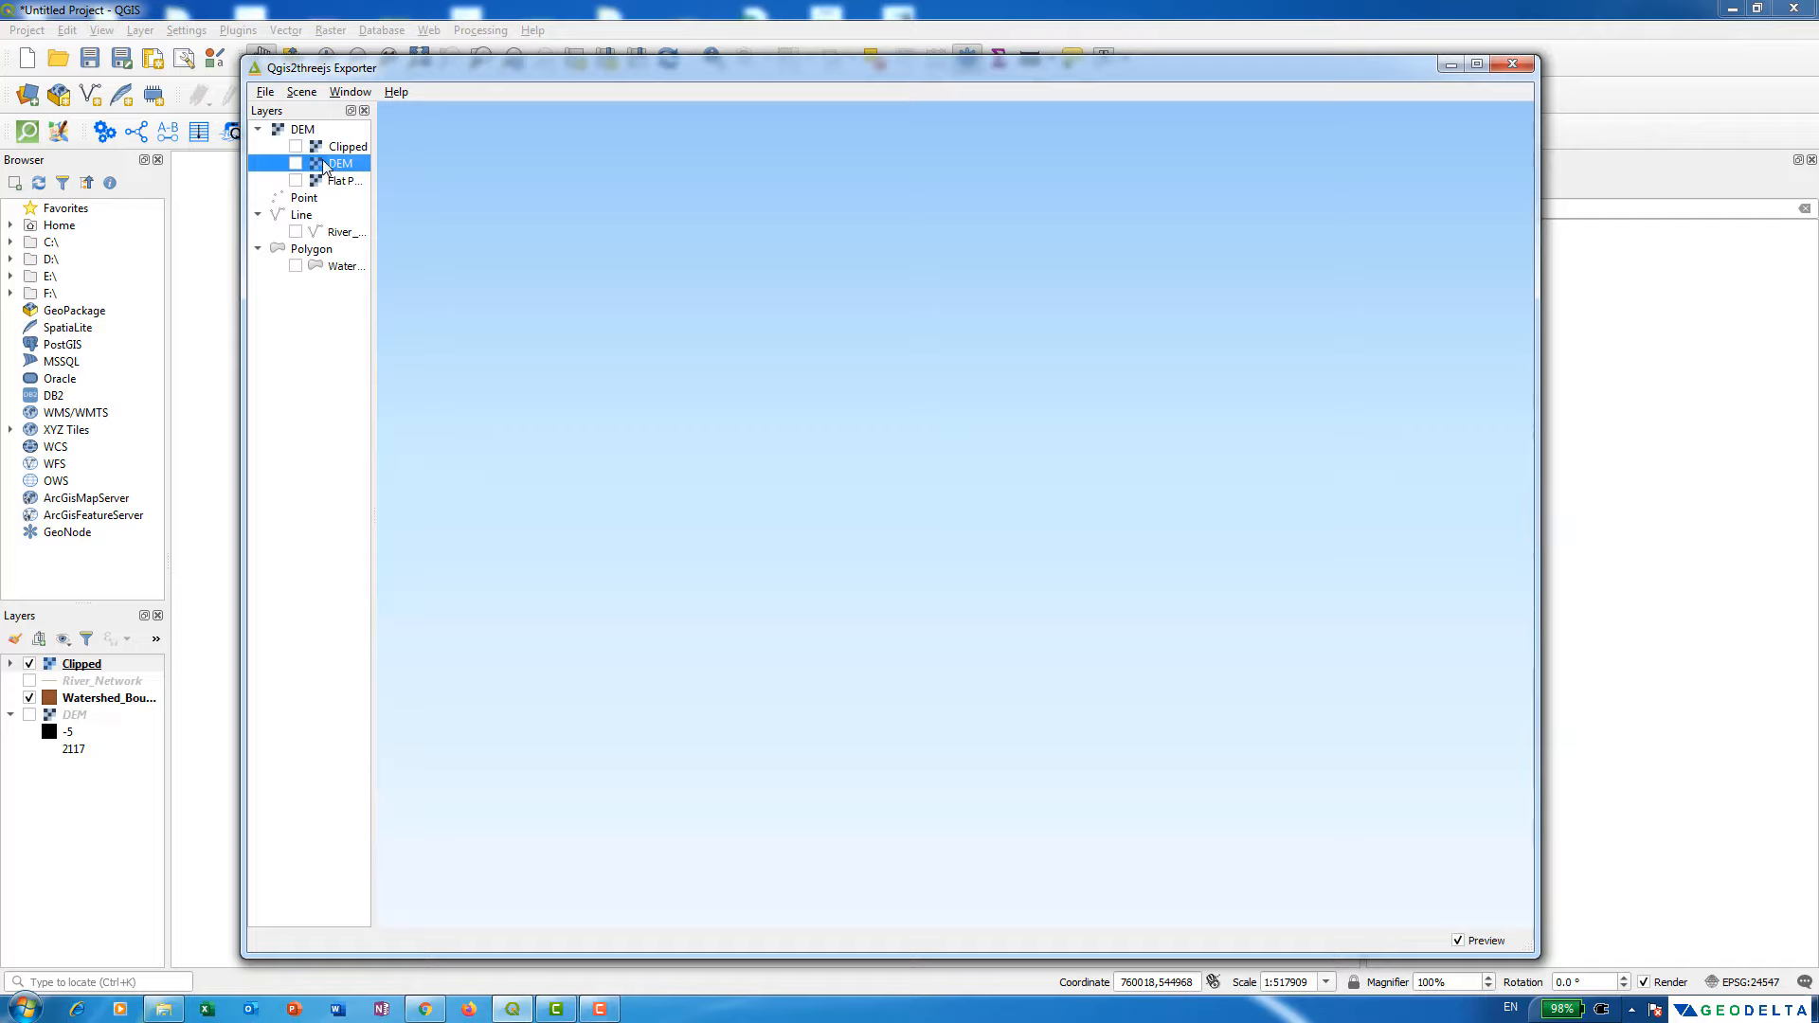
click(295, 164)
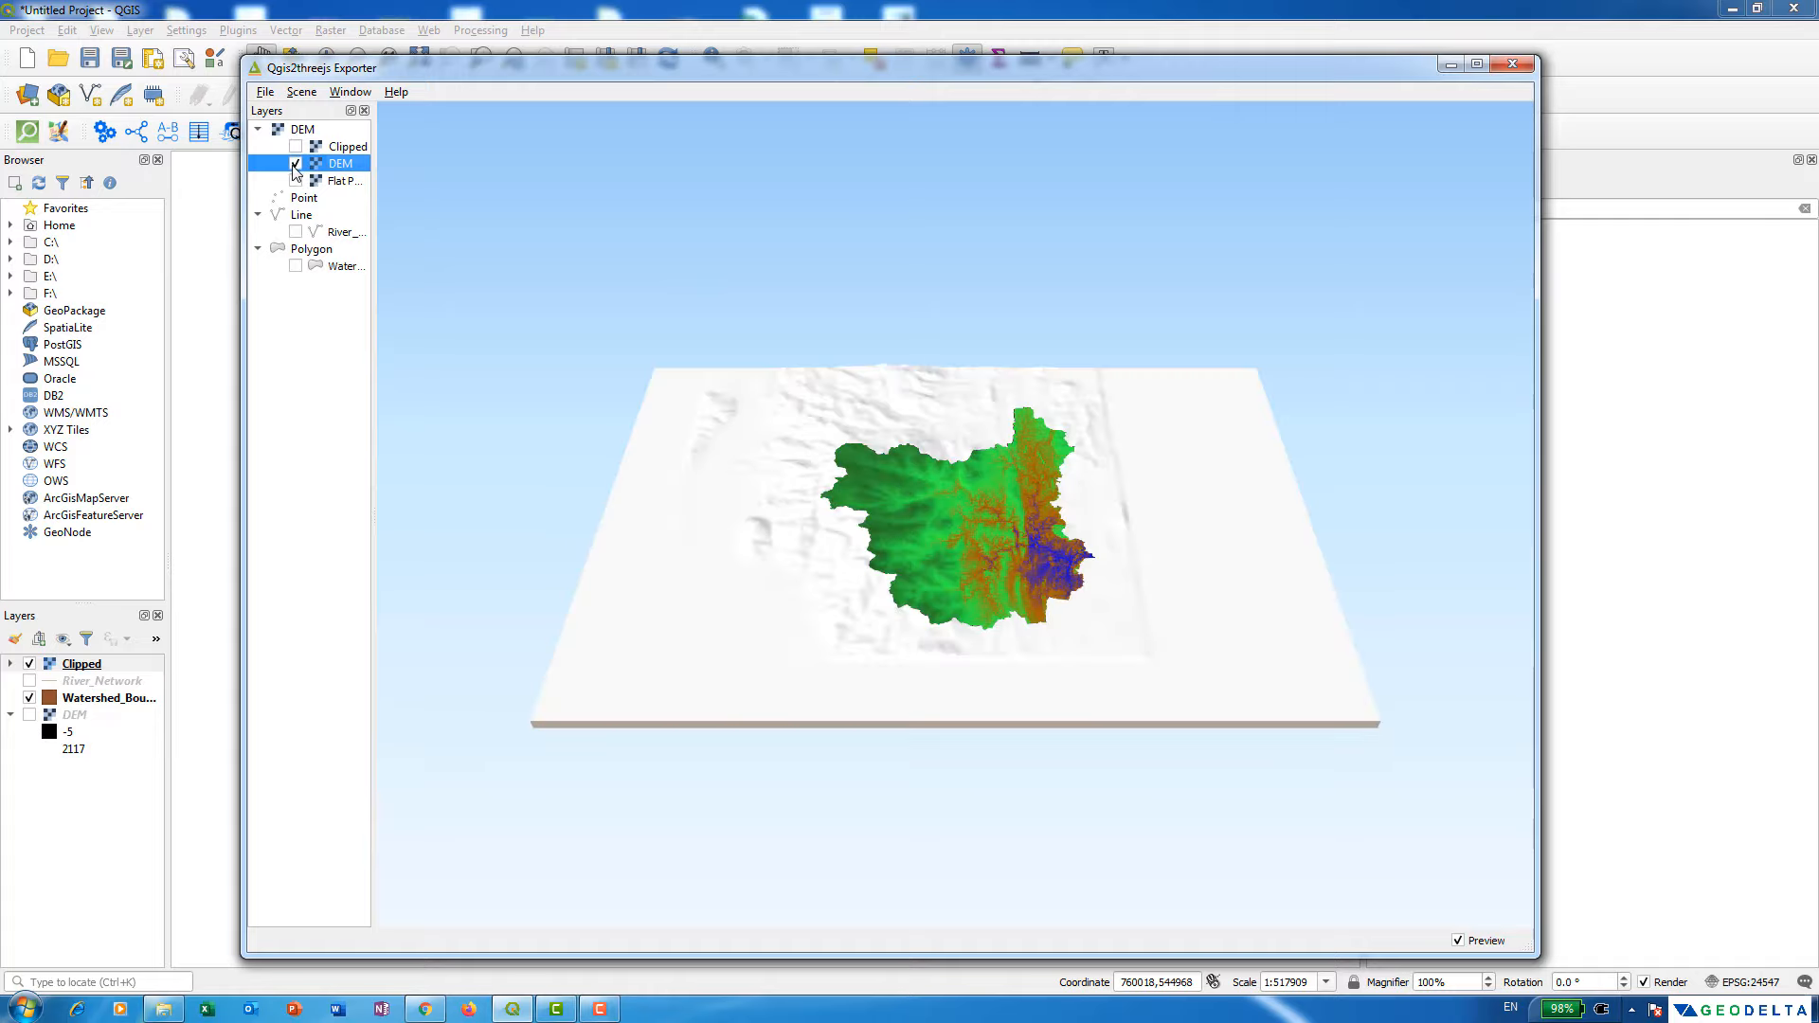
drag(886, 626, 834, 555)
scroll(910, 568, up, 8)
drag(951, 569, 973, 684)
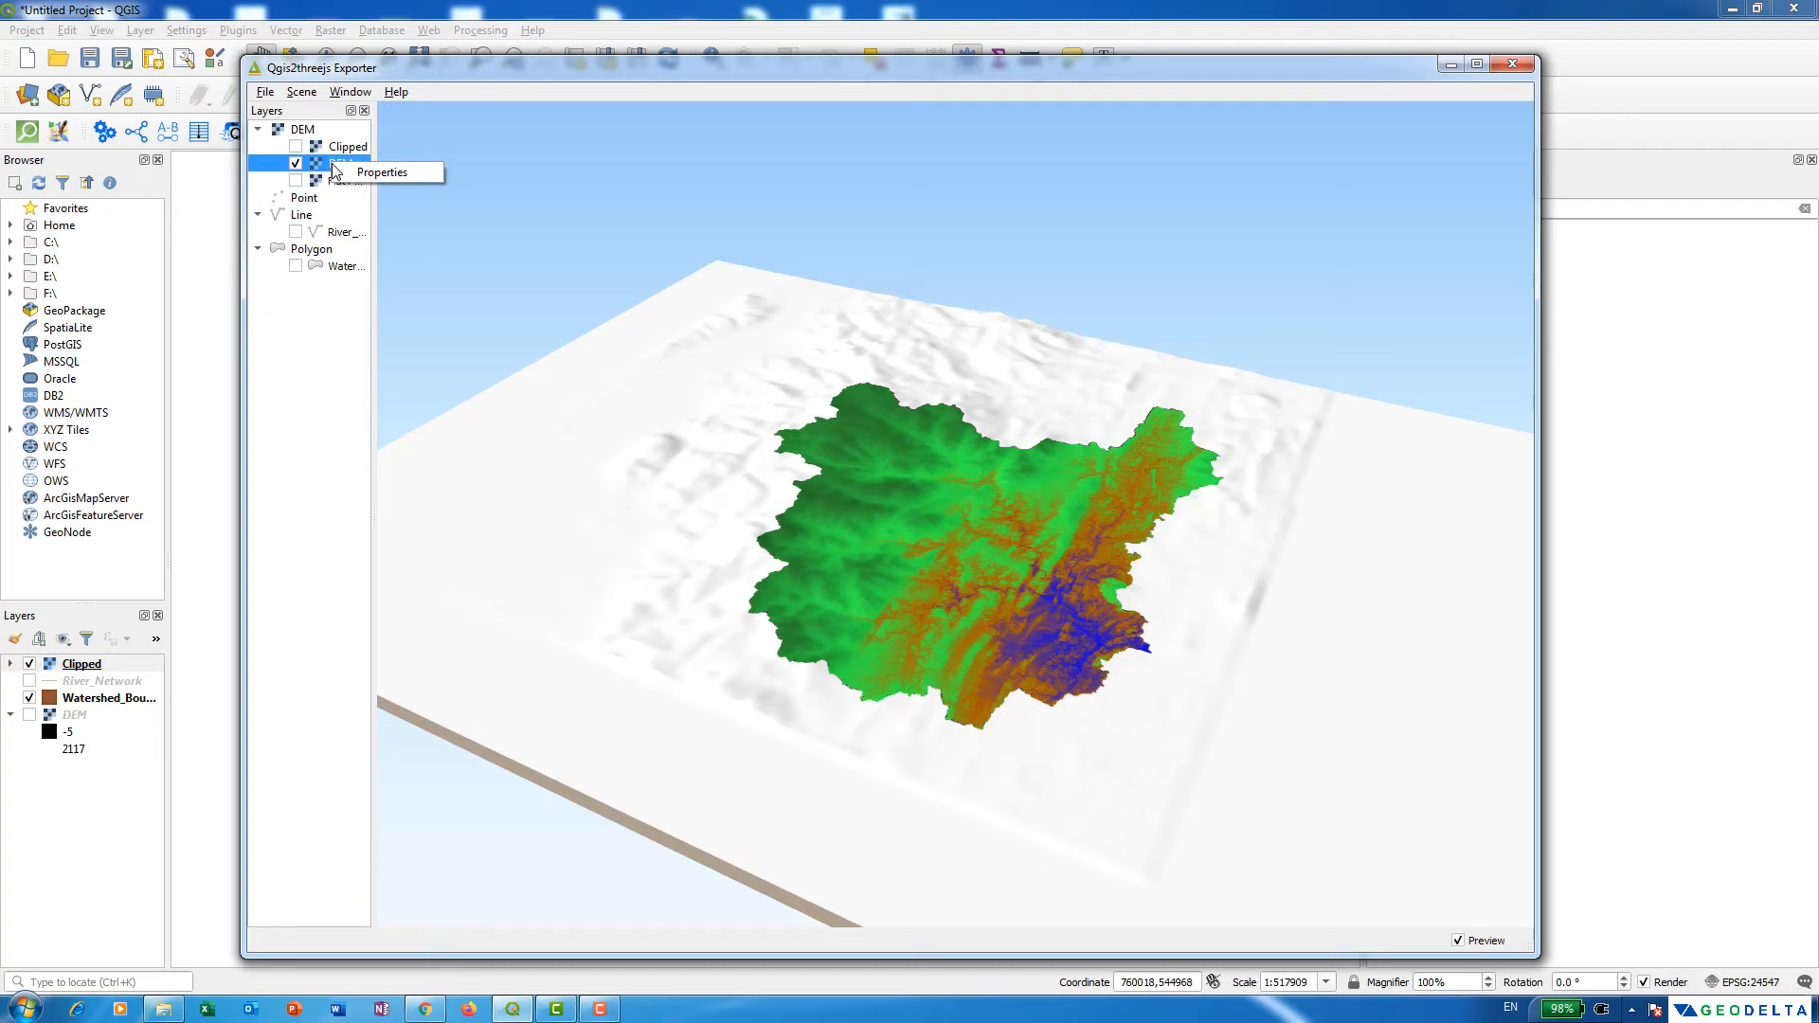
- In the DEM layer's 3D properties, try resampling level 5 and reduce the level to 3
double_click(355, 167)
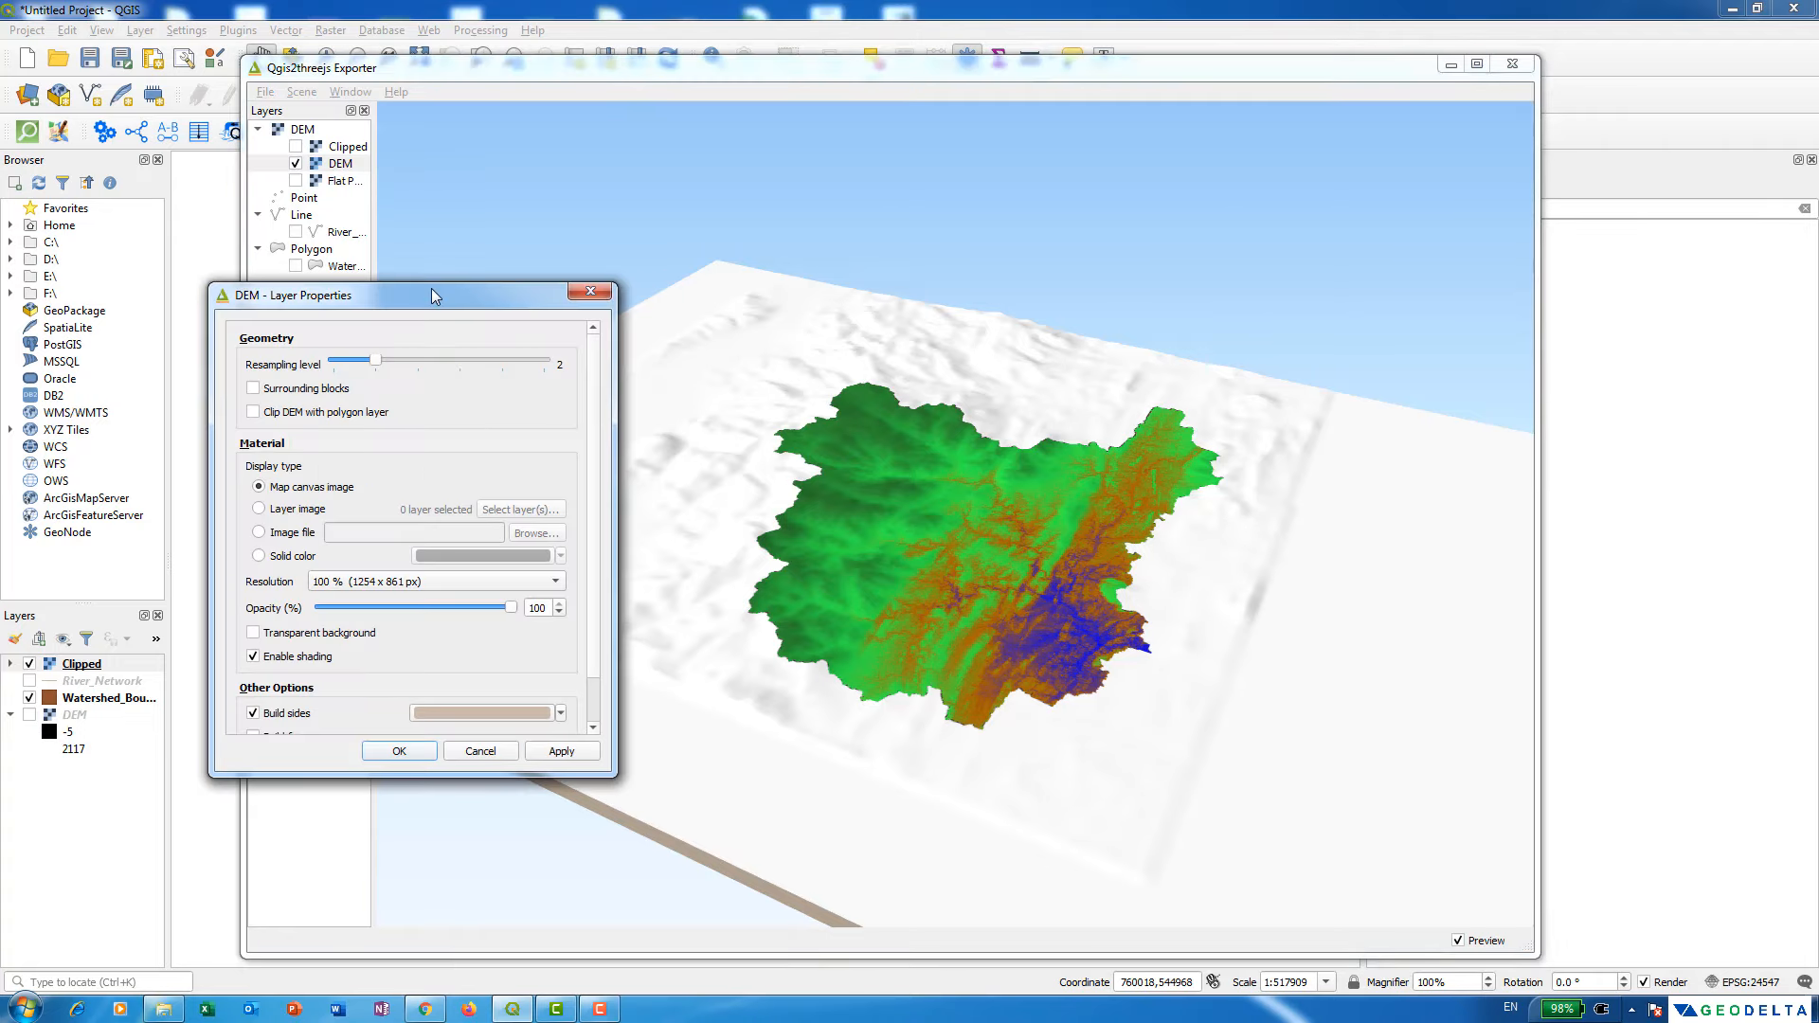
drag(432, 282, 440, 161)
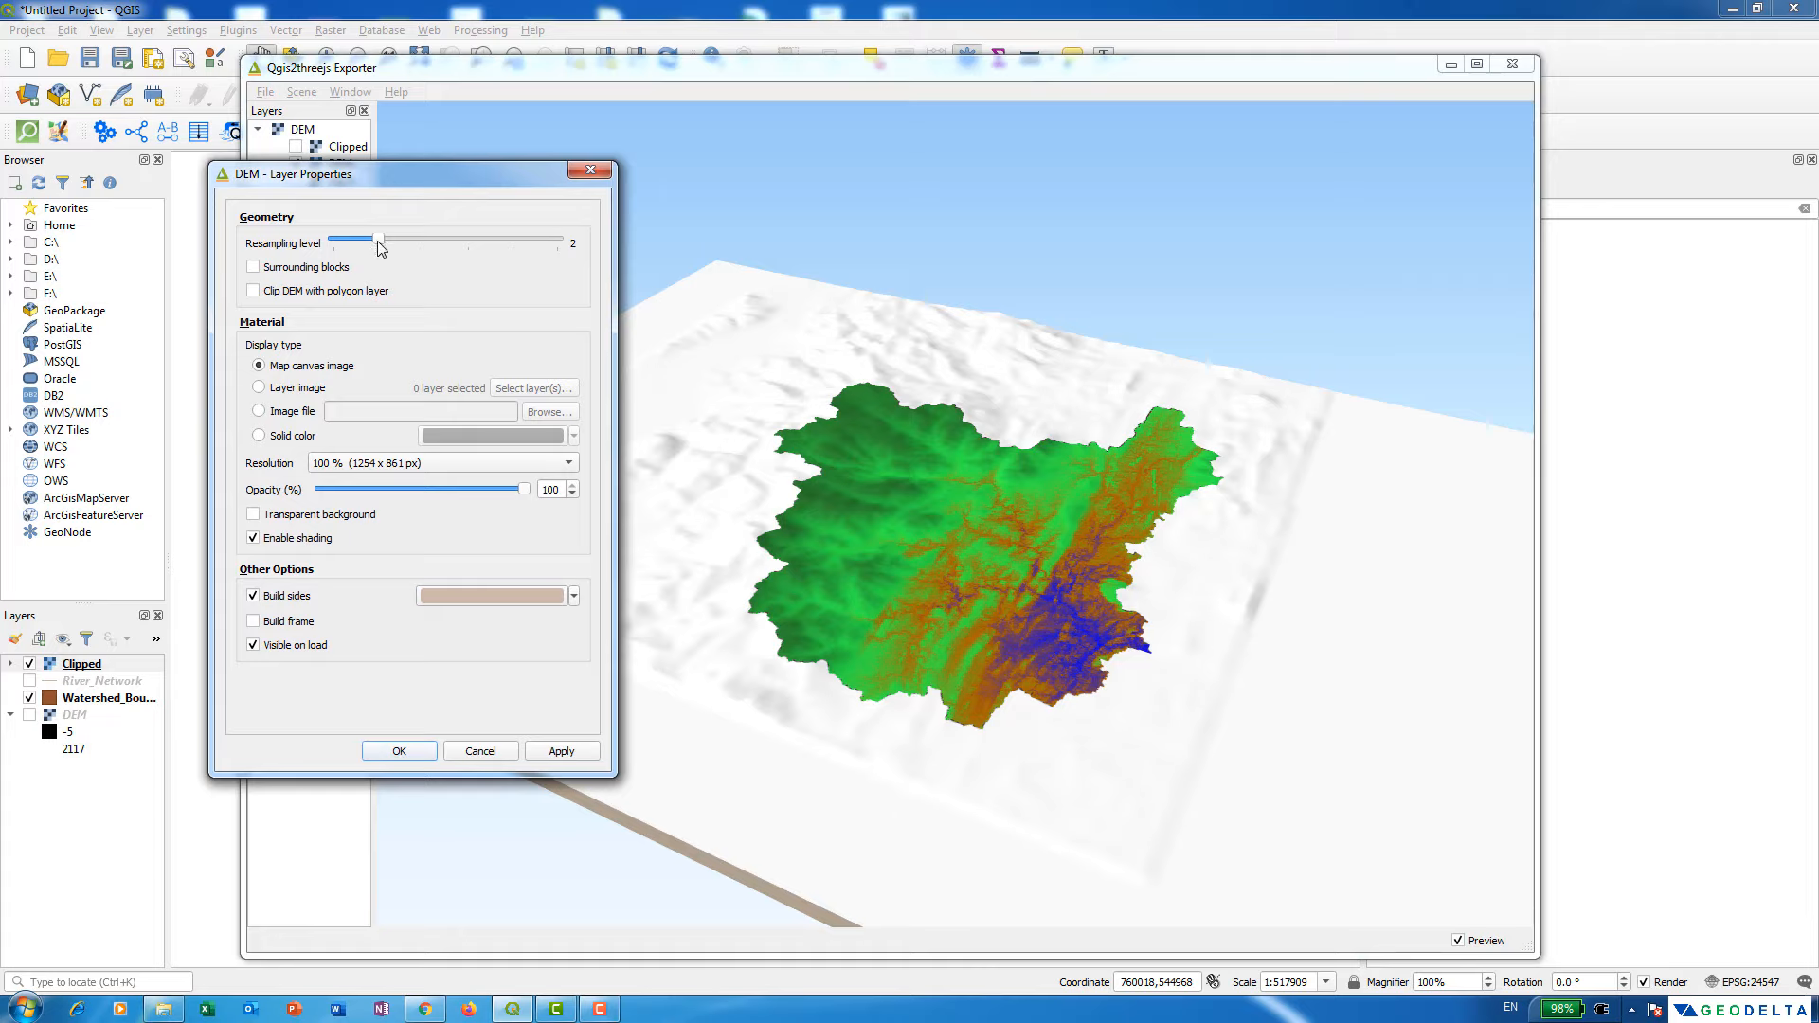
drag(381, 248, 519, 245)
click(547, 754)
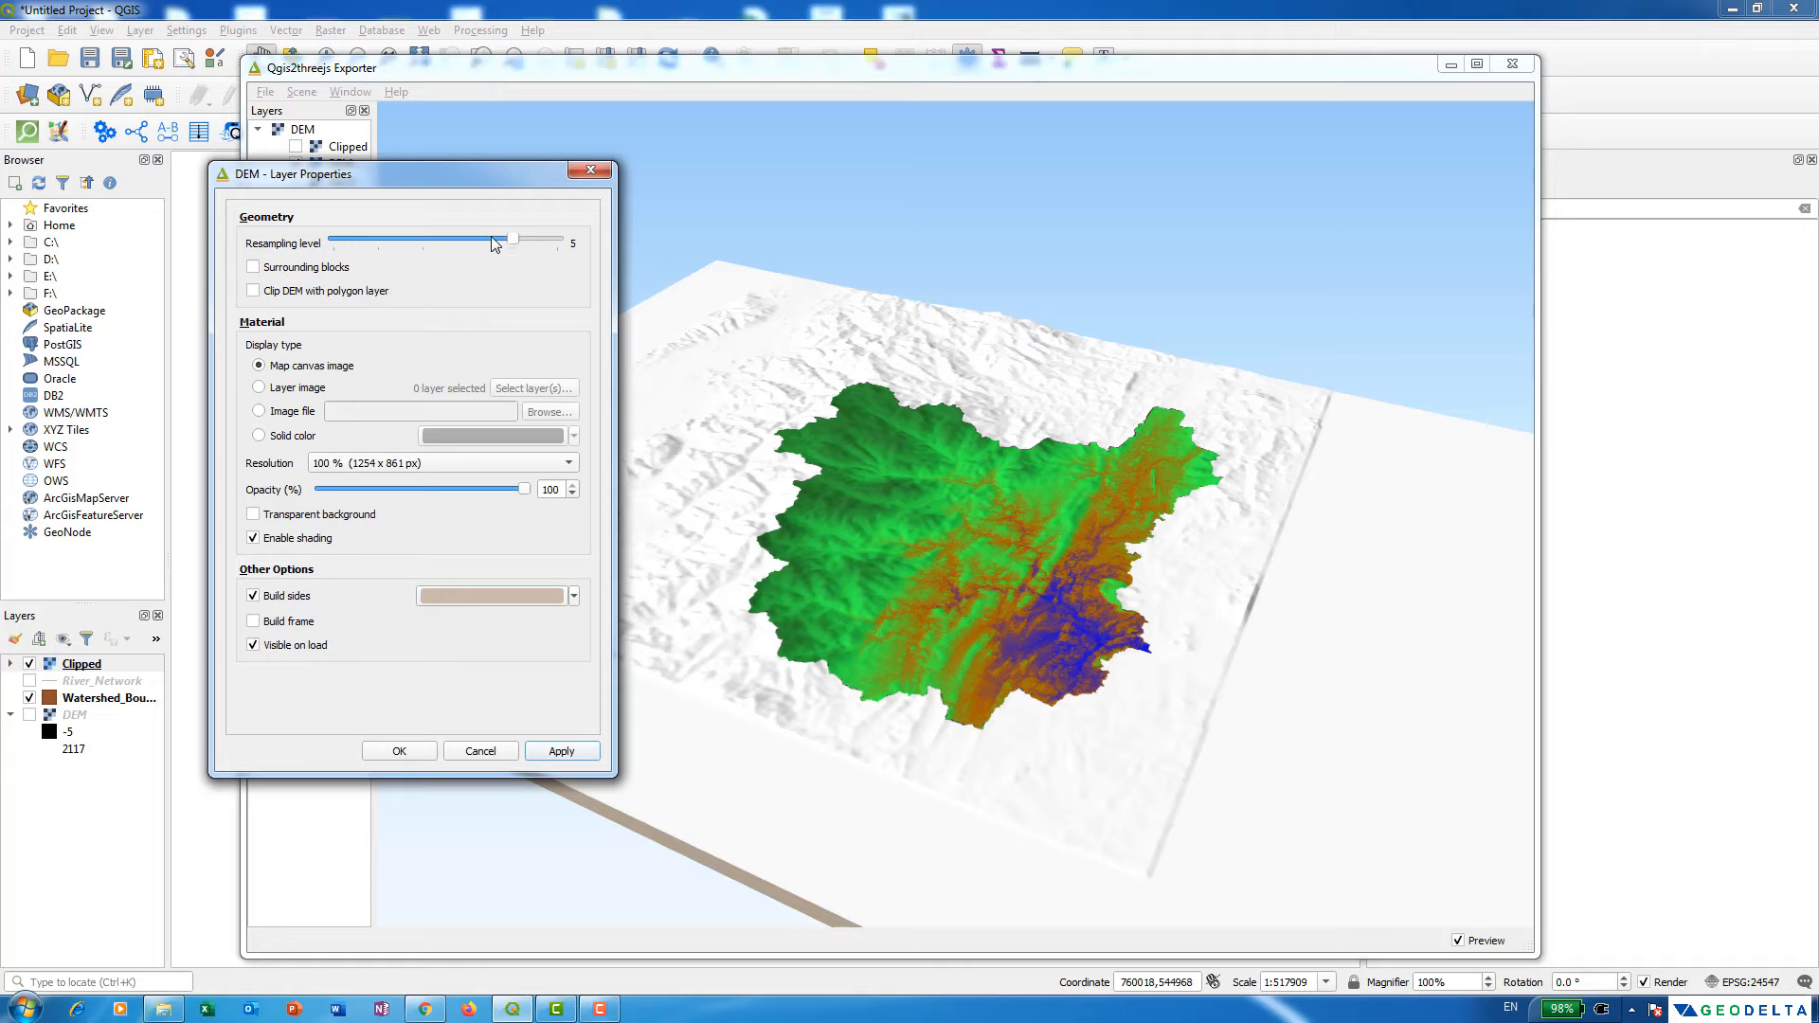
drag(509, 235, 428, 242)
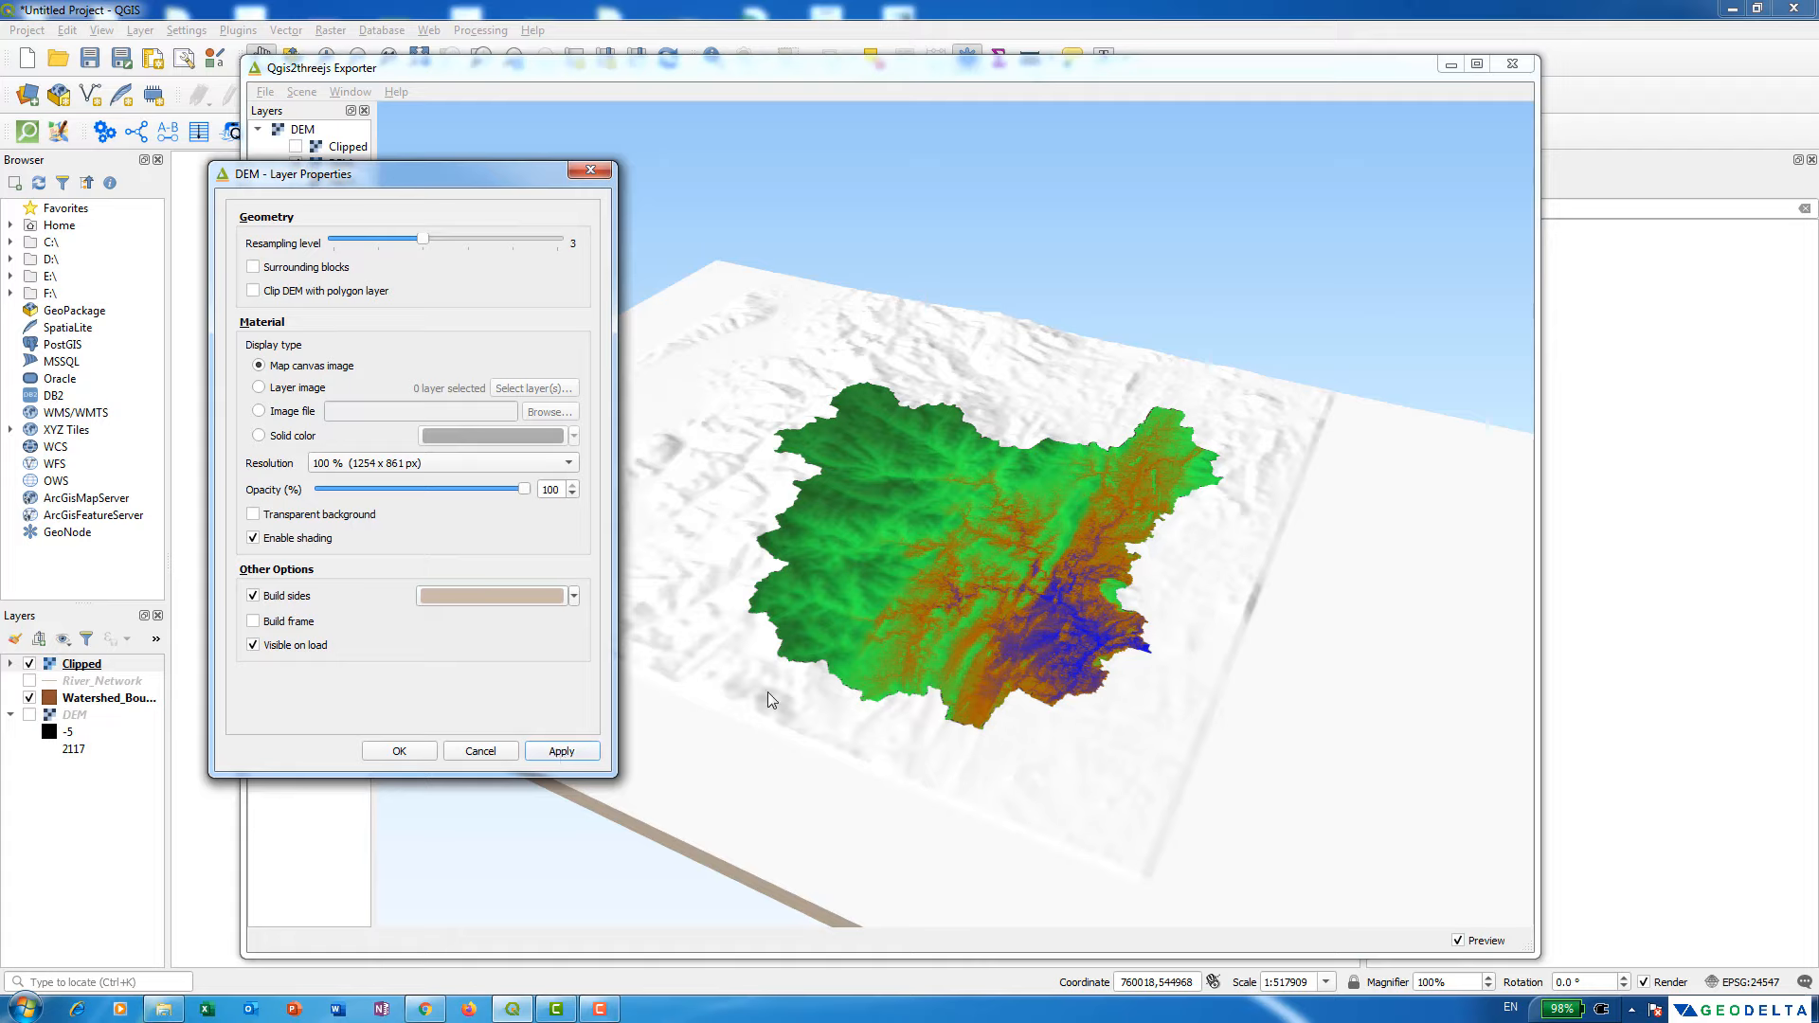
- Clip the 3D DEM with the Watershed_Boundary polygon layer, keep the resolution at 100 %, and accept the layer properties
click(273, 292)
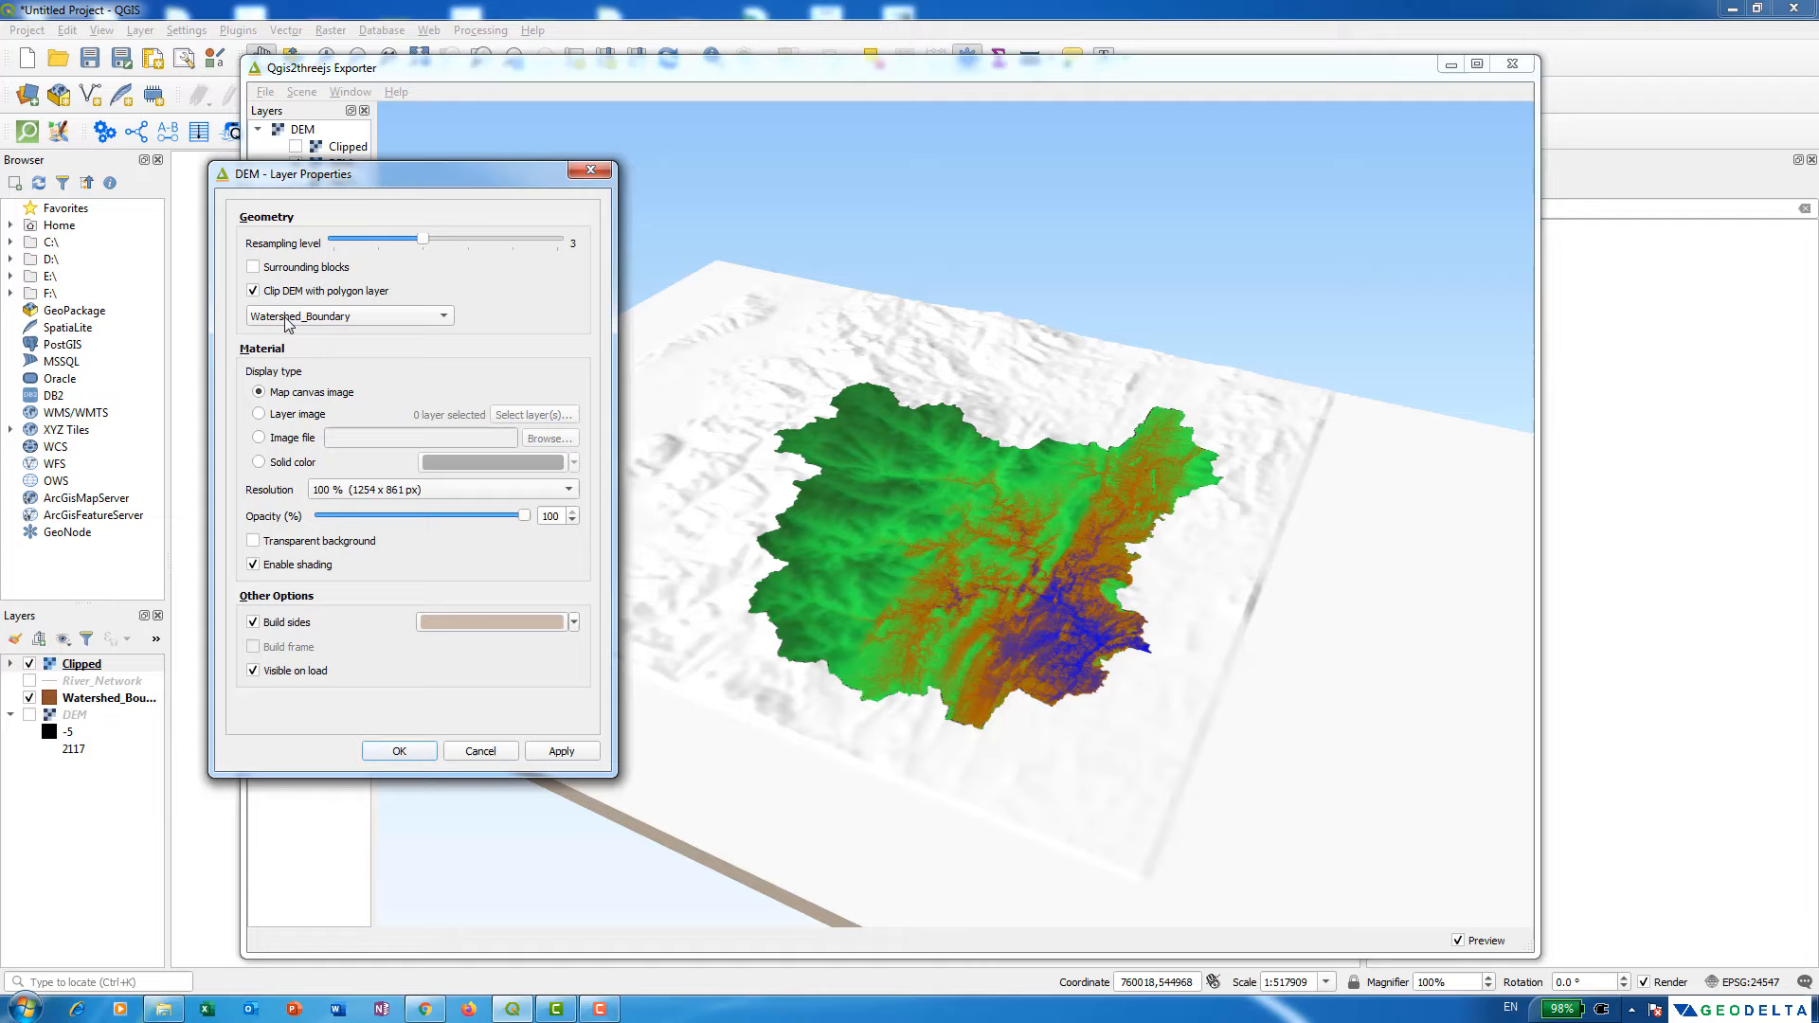
click(290, 325)
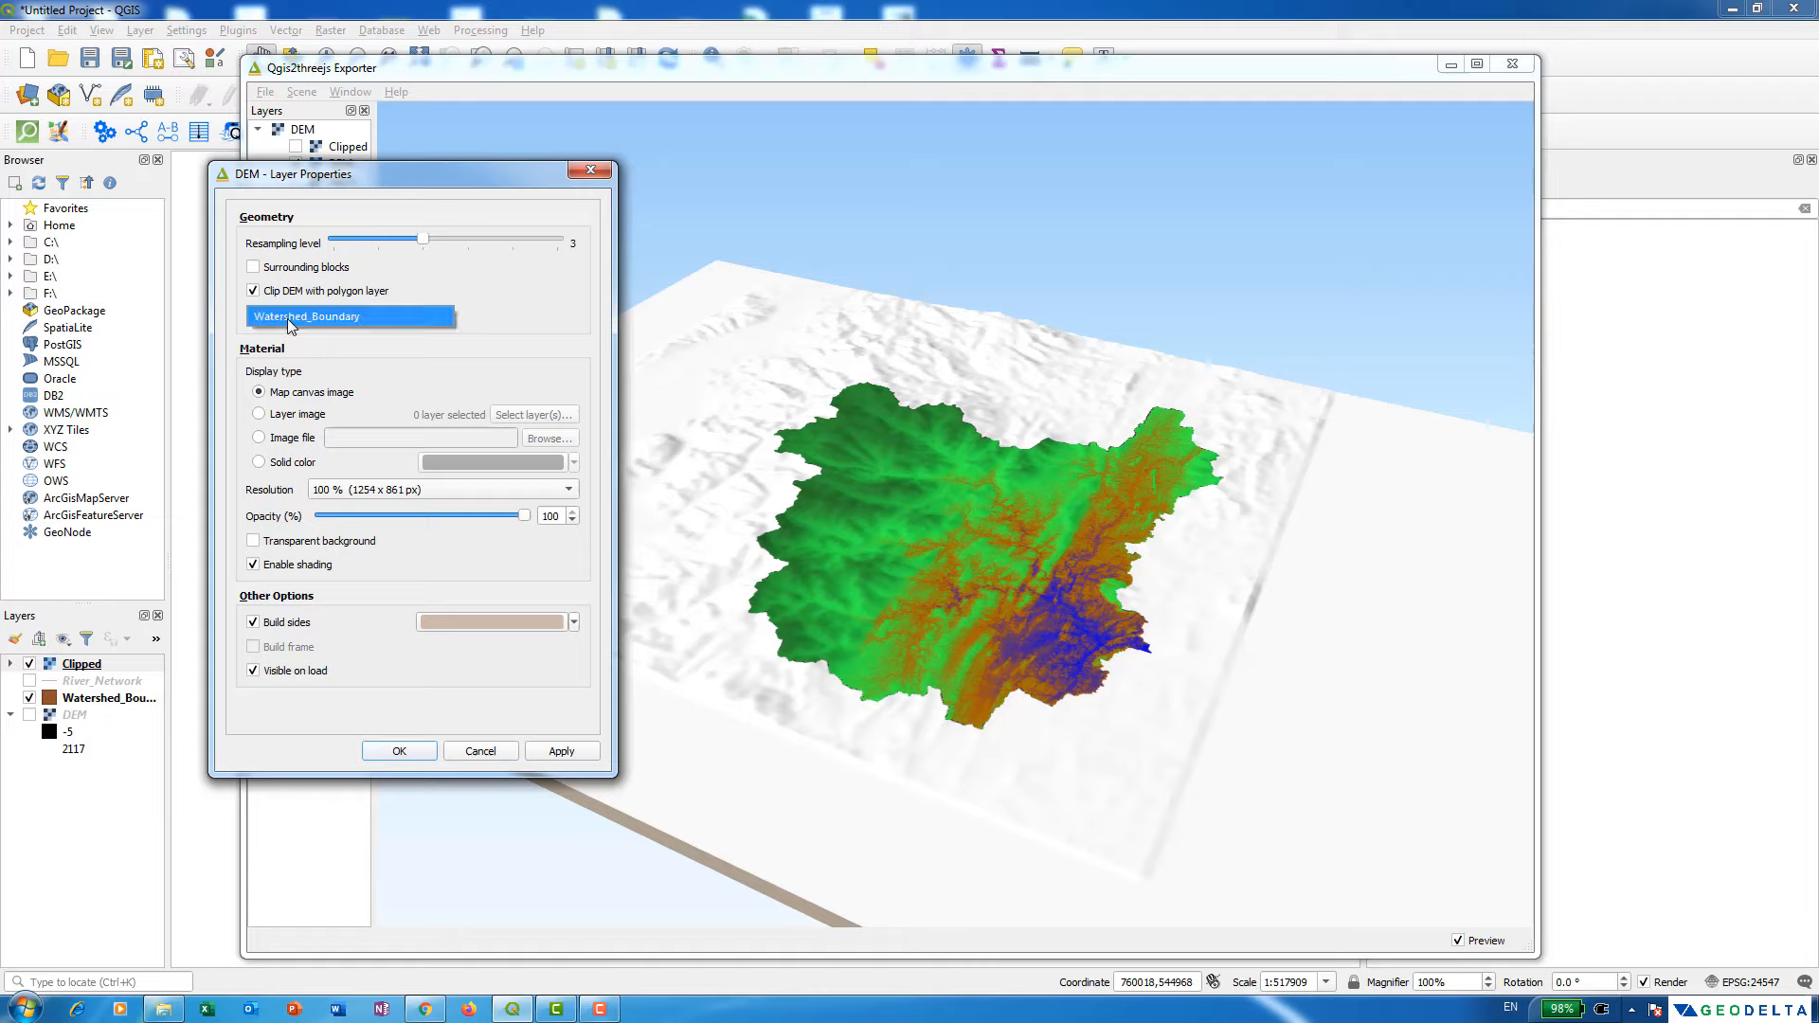
click(289, 318)
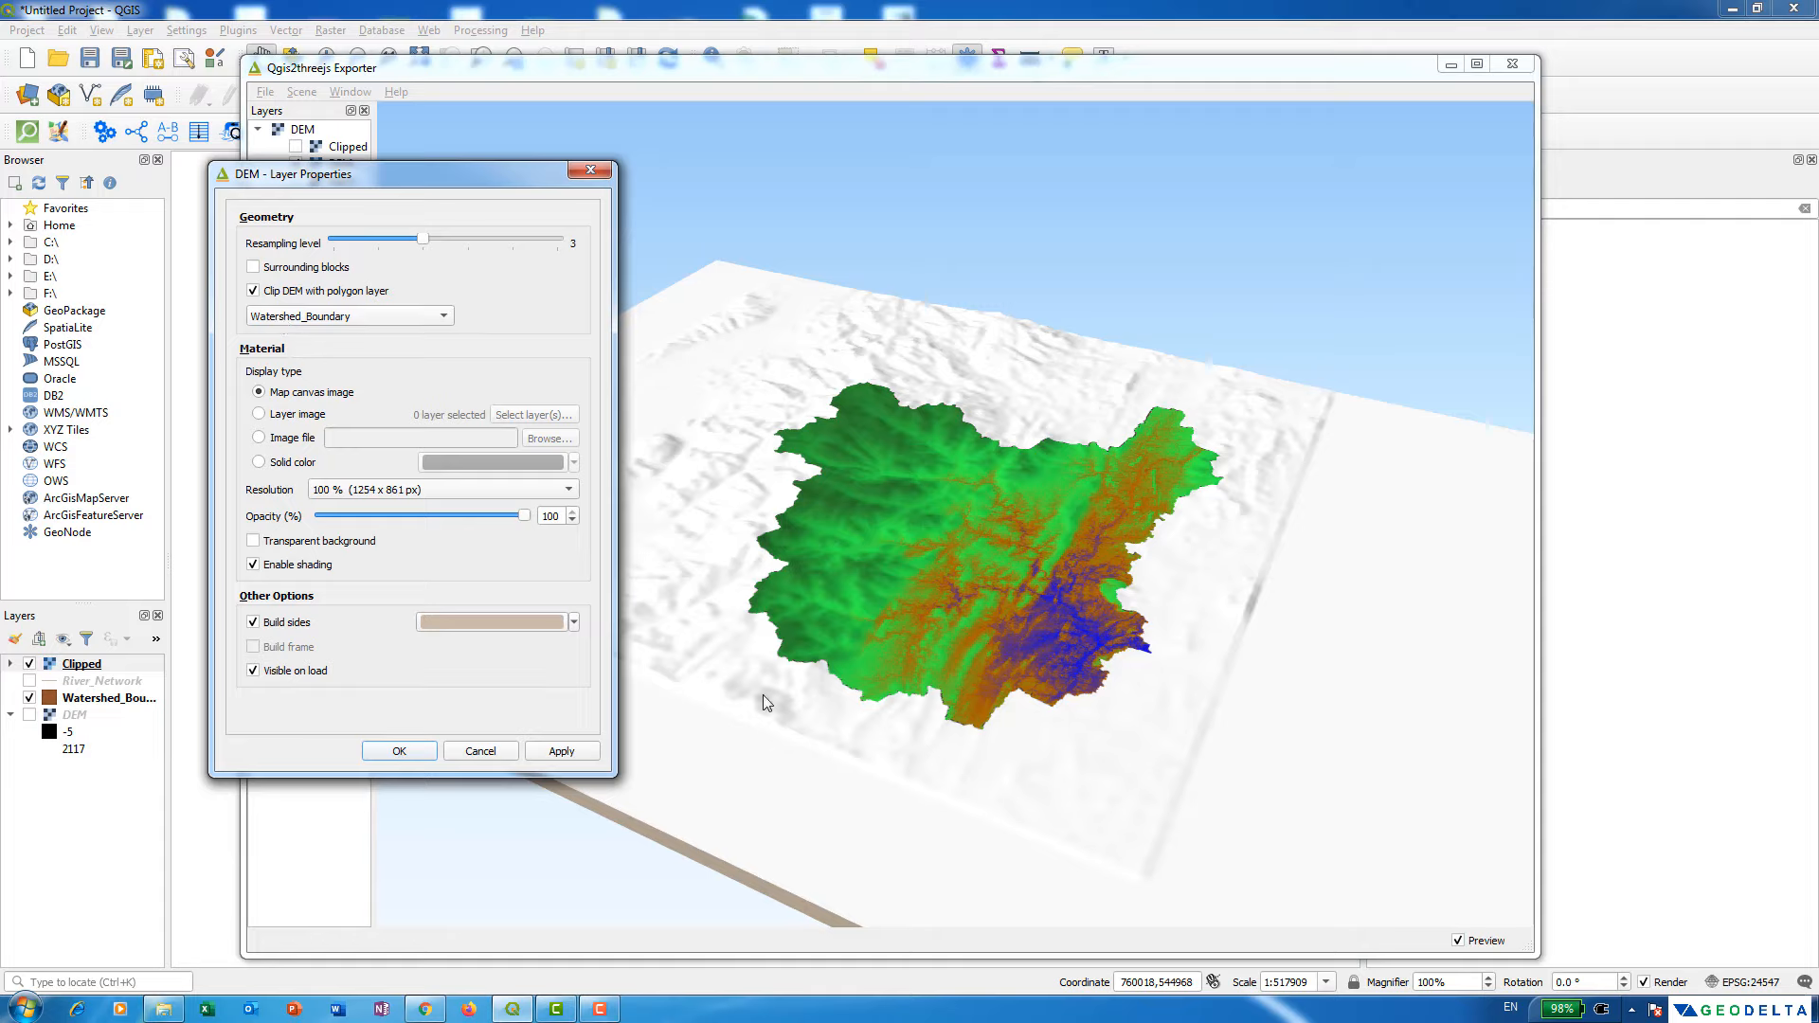
click(383, 490)
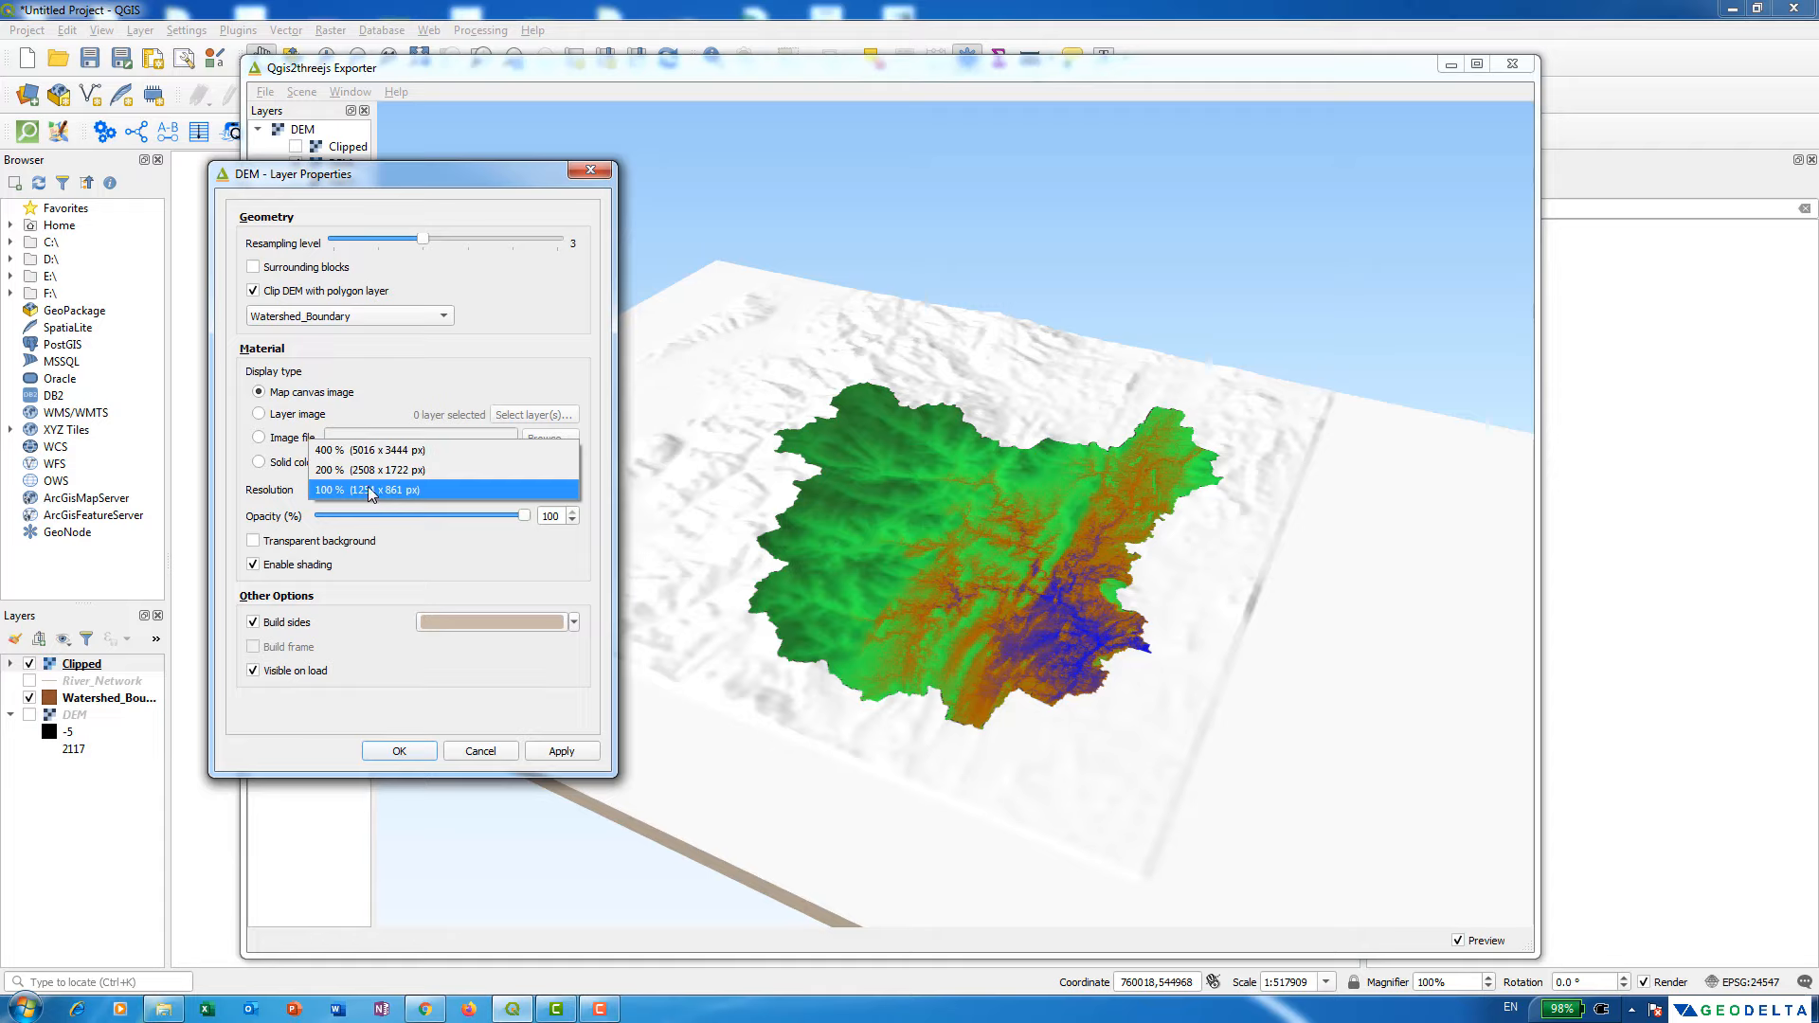
click(374, 495)
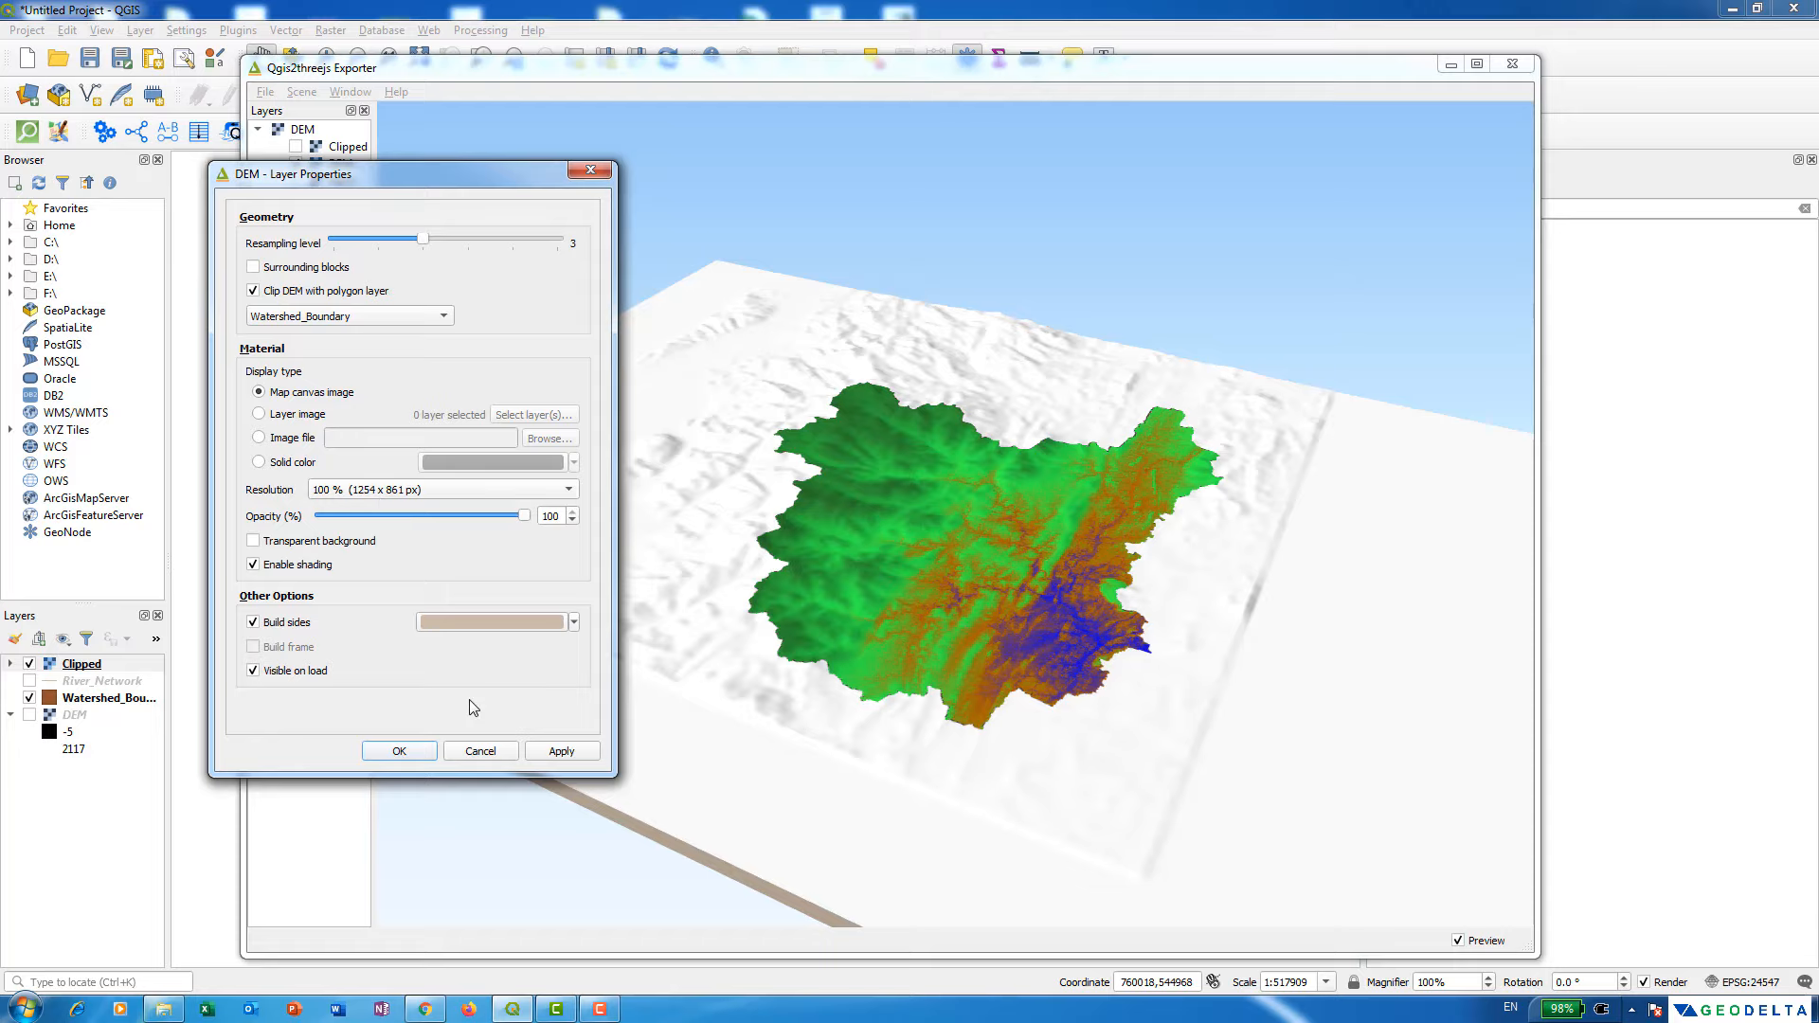
click(560, 753)
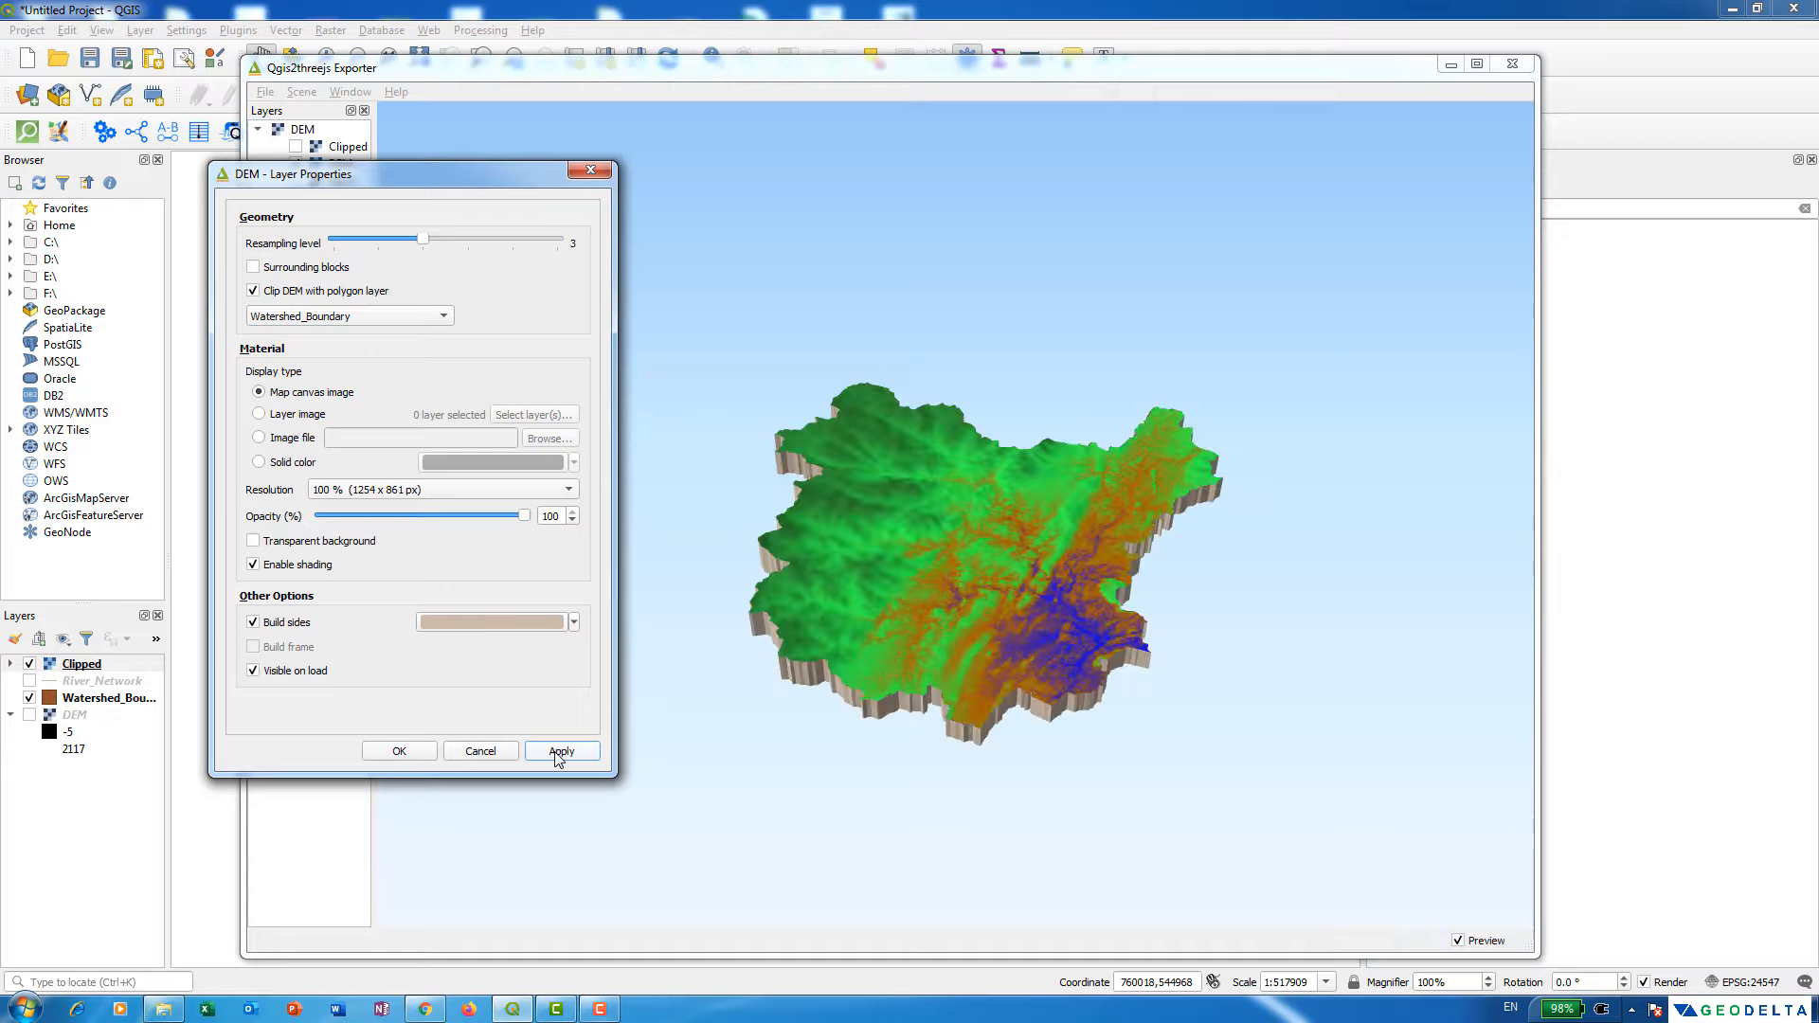
click(398, 752)
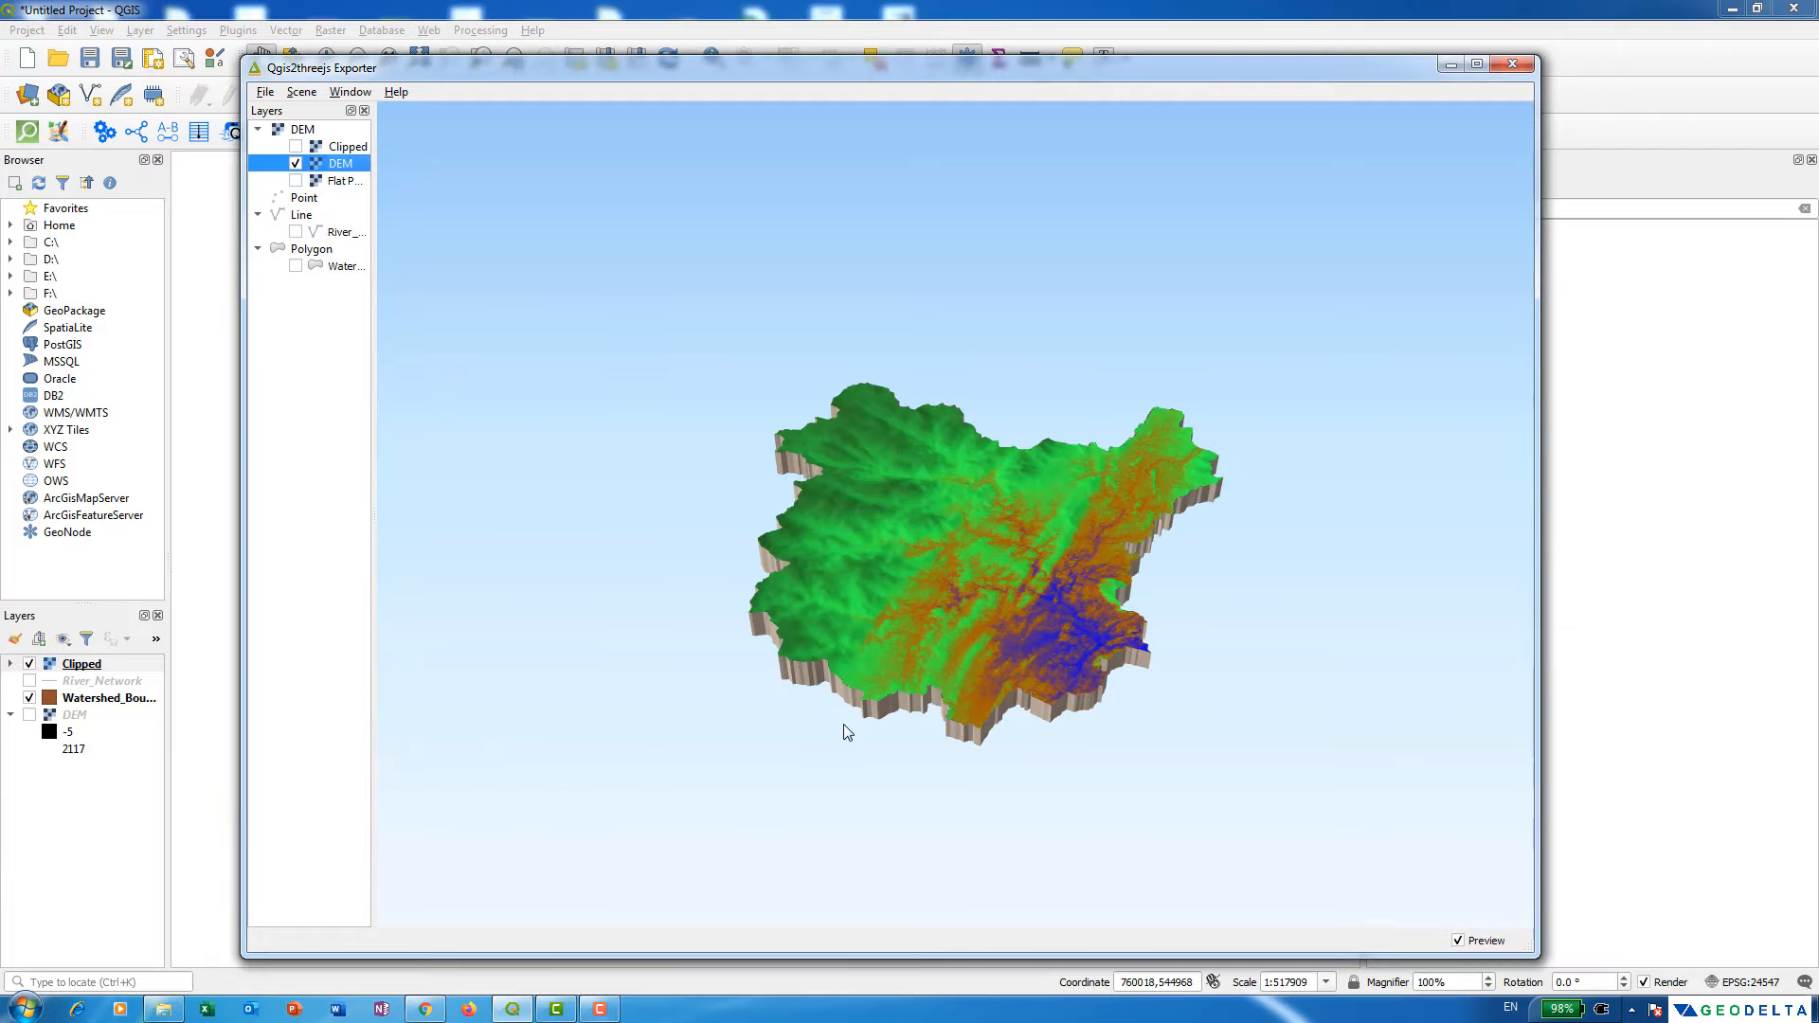
- Examine the clipped 3D terrain from different distances and angles and query the coordinates of a point near its centre
click(864, 640)
scroll(864, 640, up, 5)
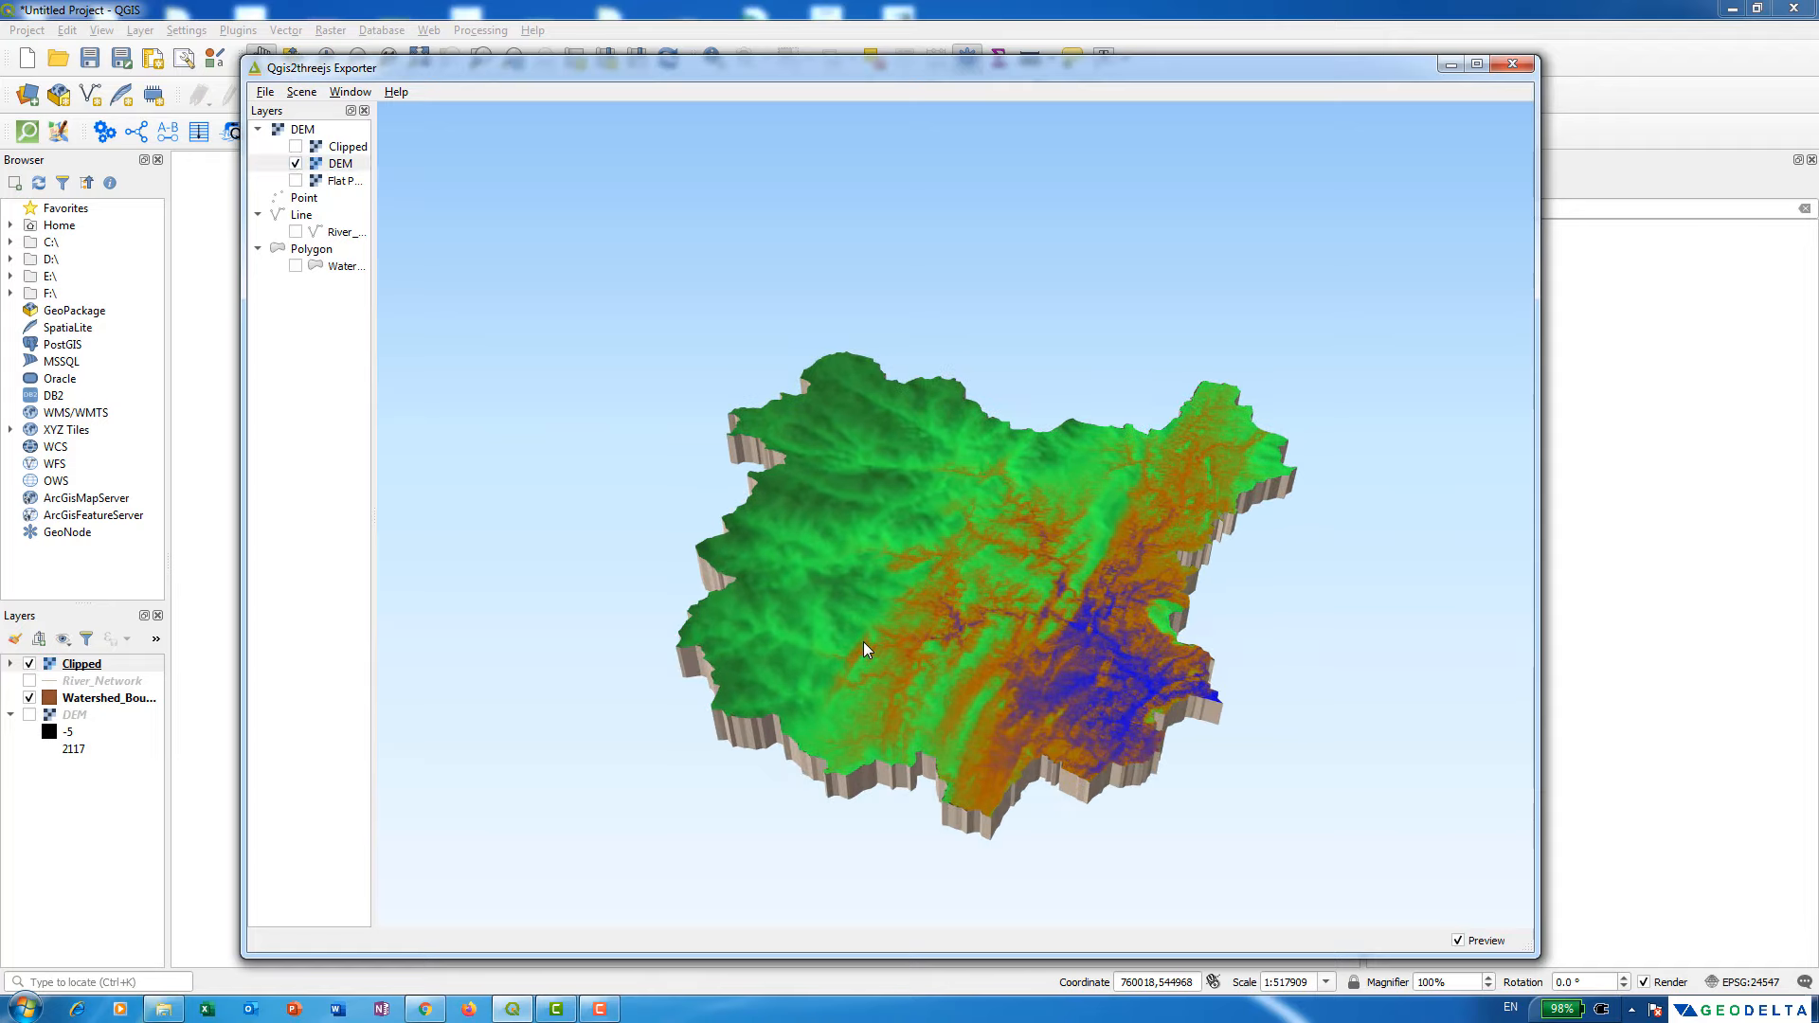
scroll(862, 640, down, 2)
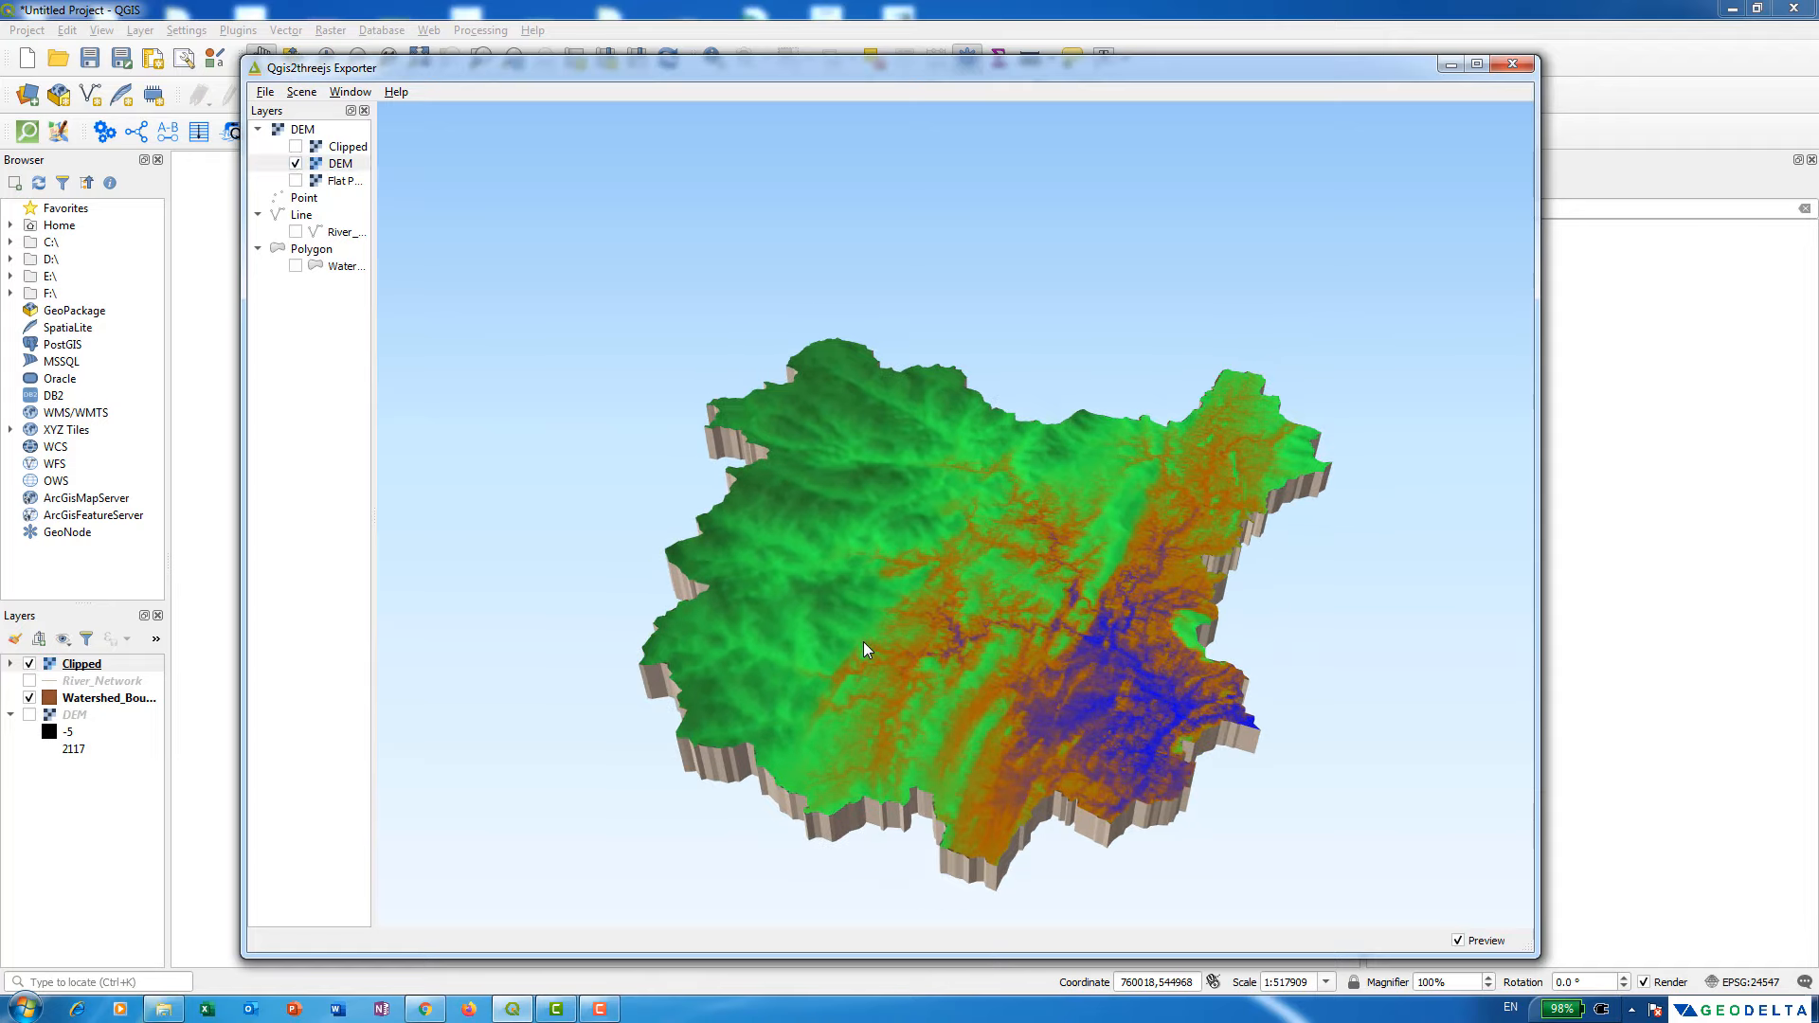
scroll(857, 644, down, 2)
scroll(860, 654, down, 2)
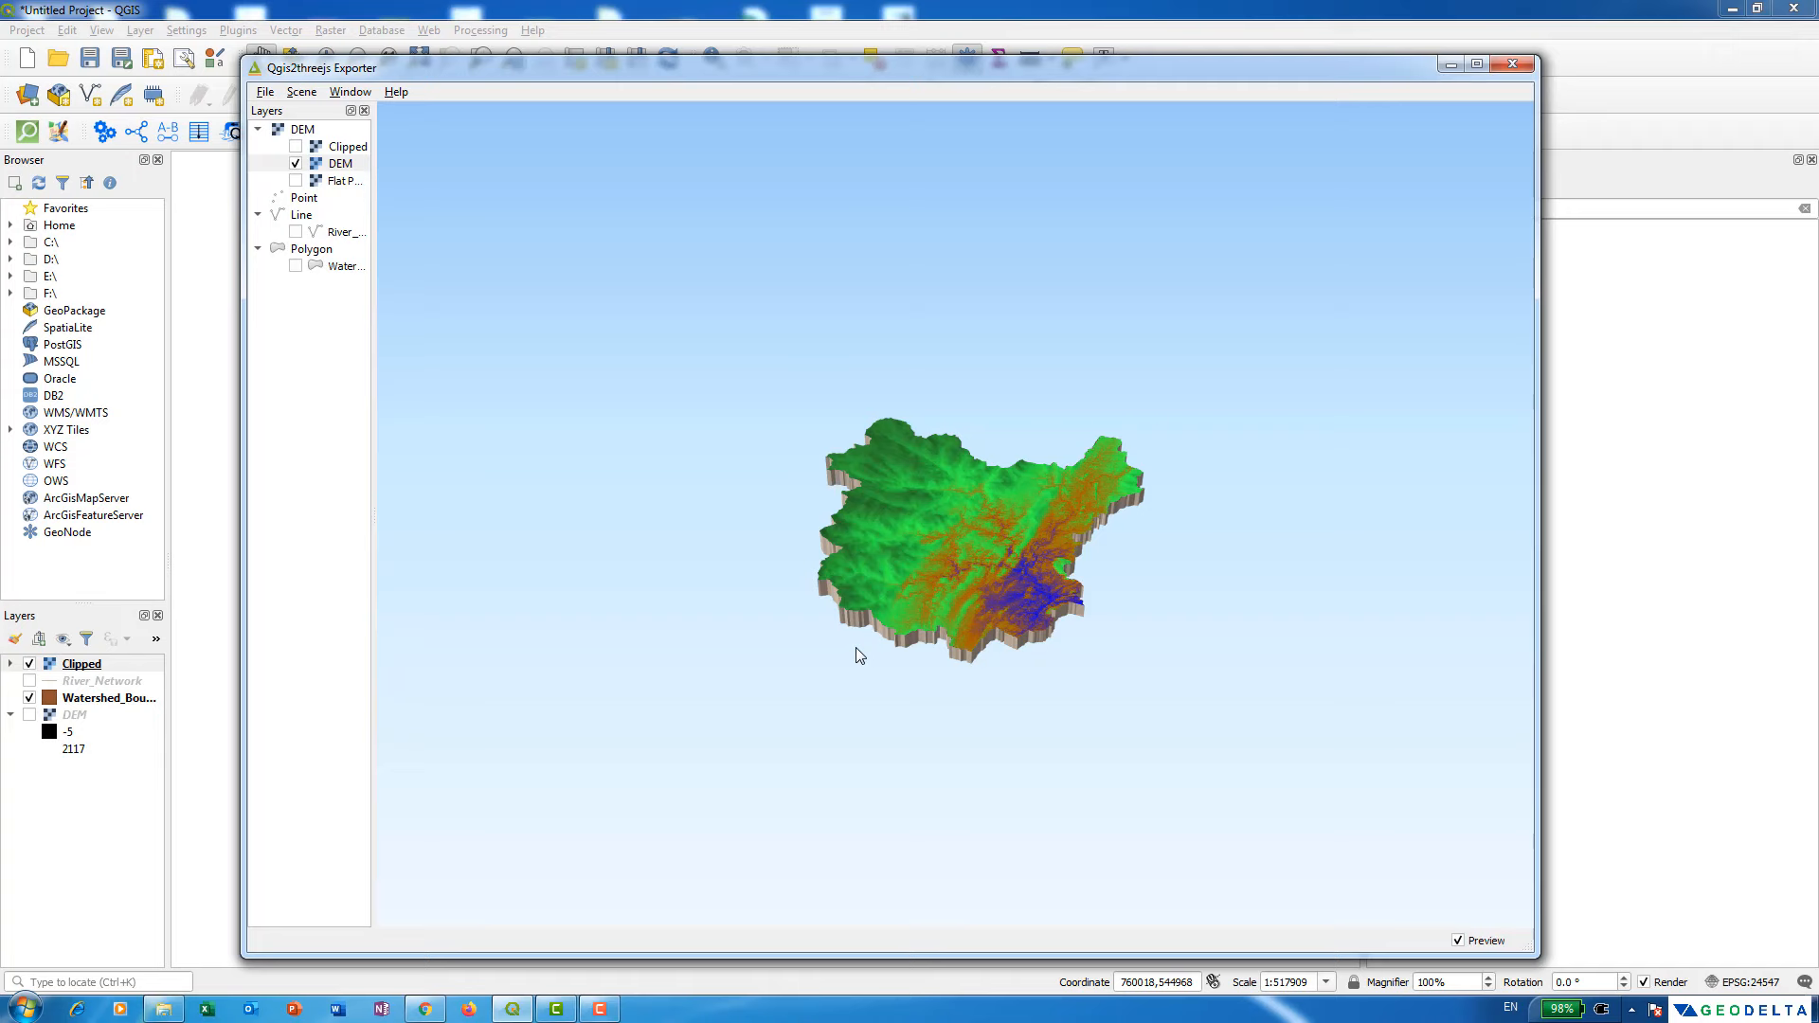
scroll(855, 646, up, 5)
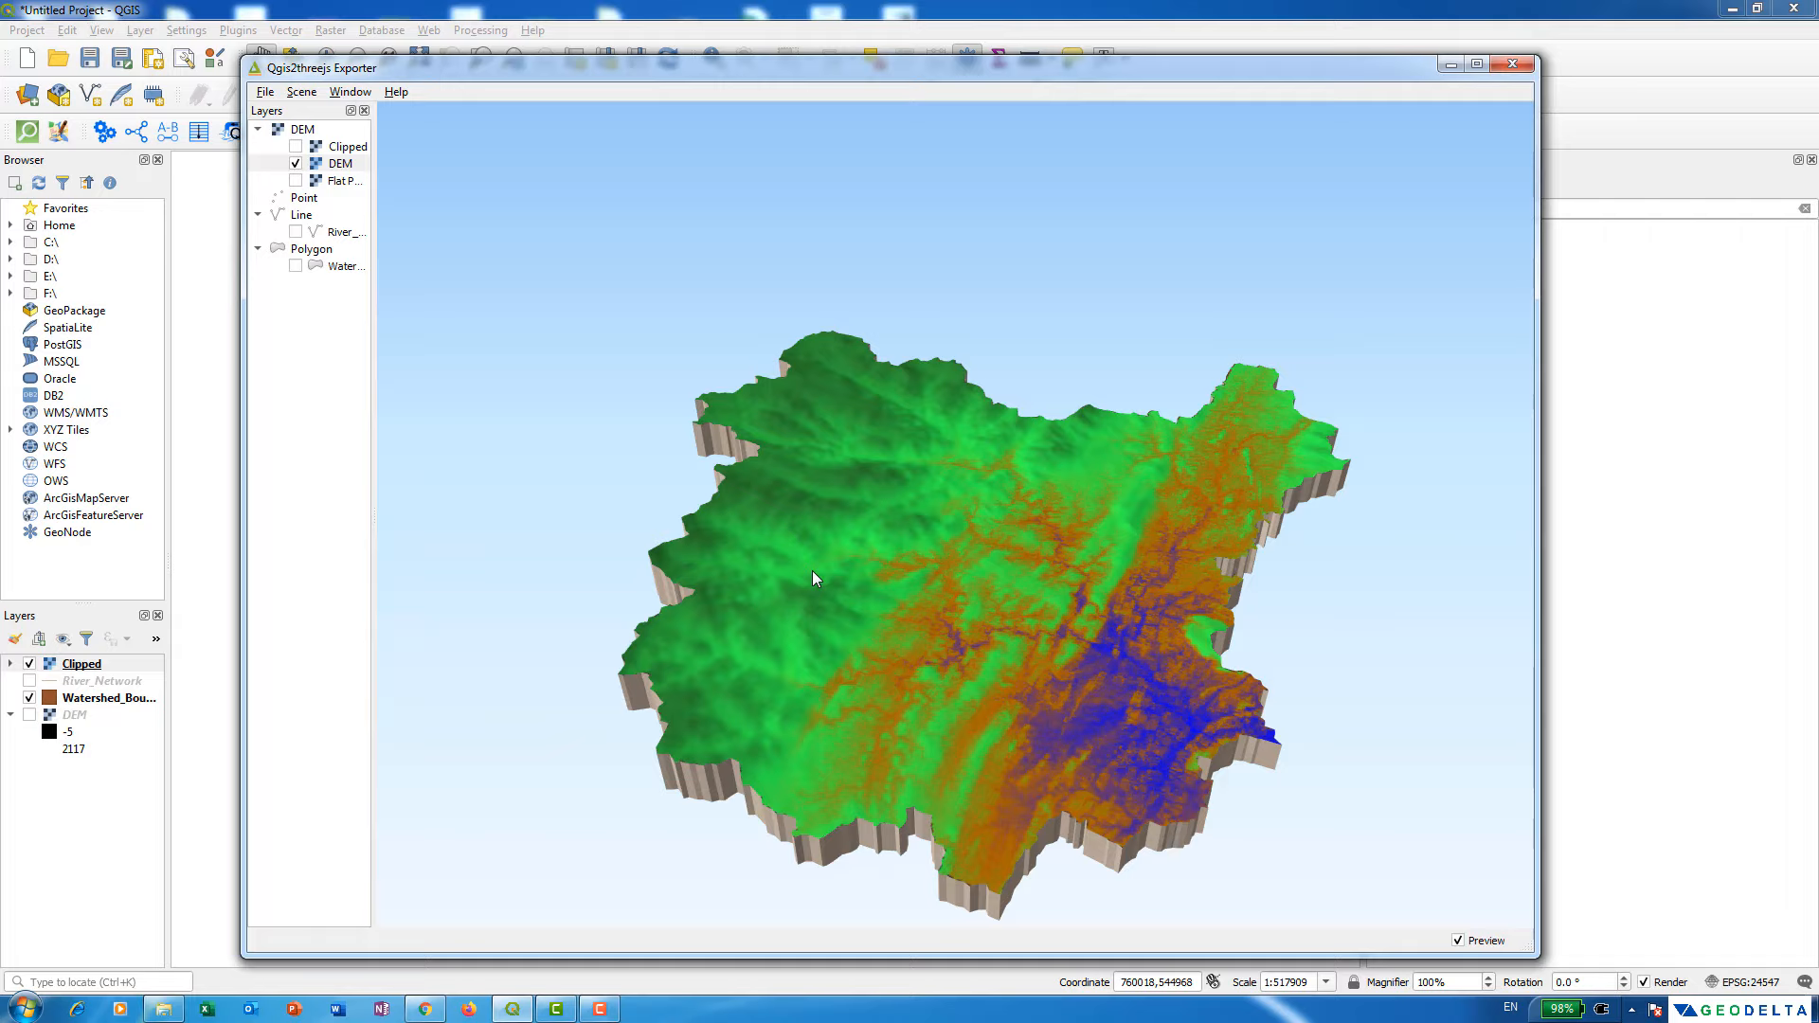
drag(811, 571, 745, 449)
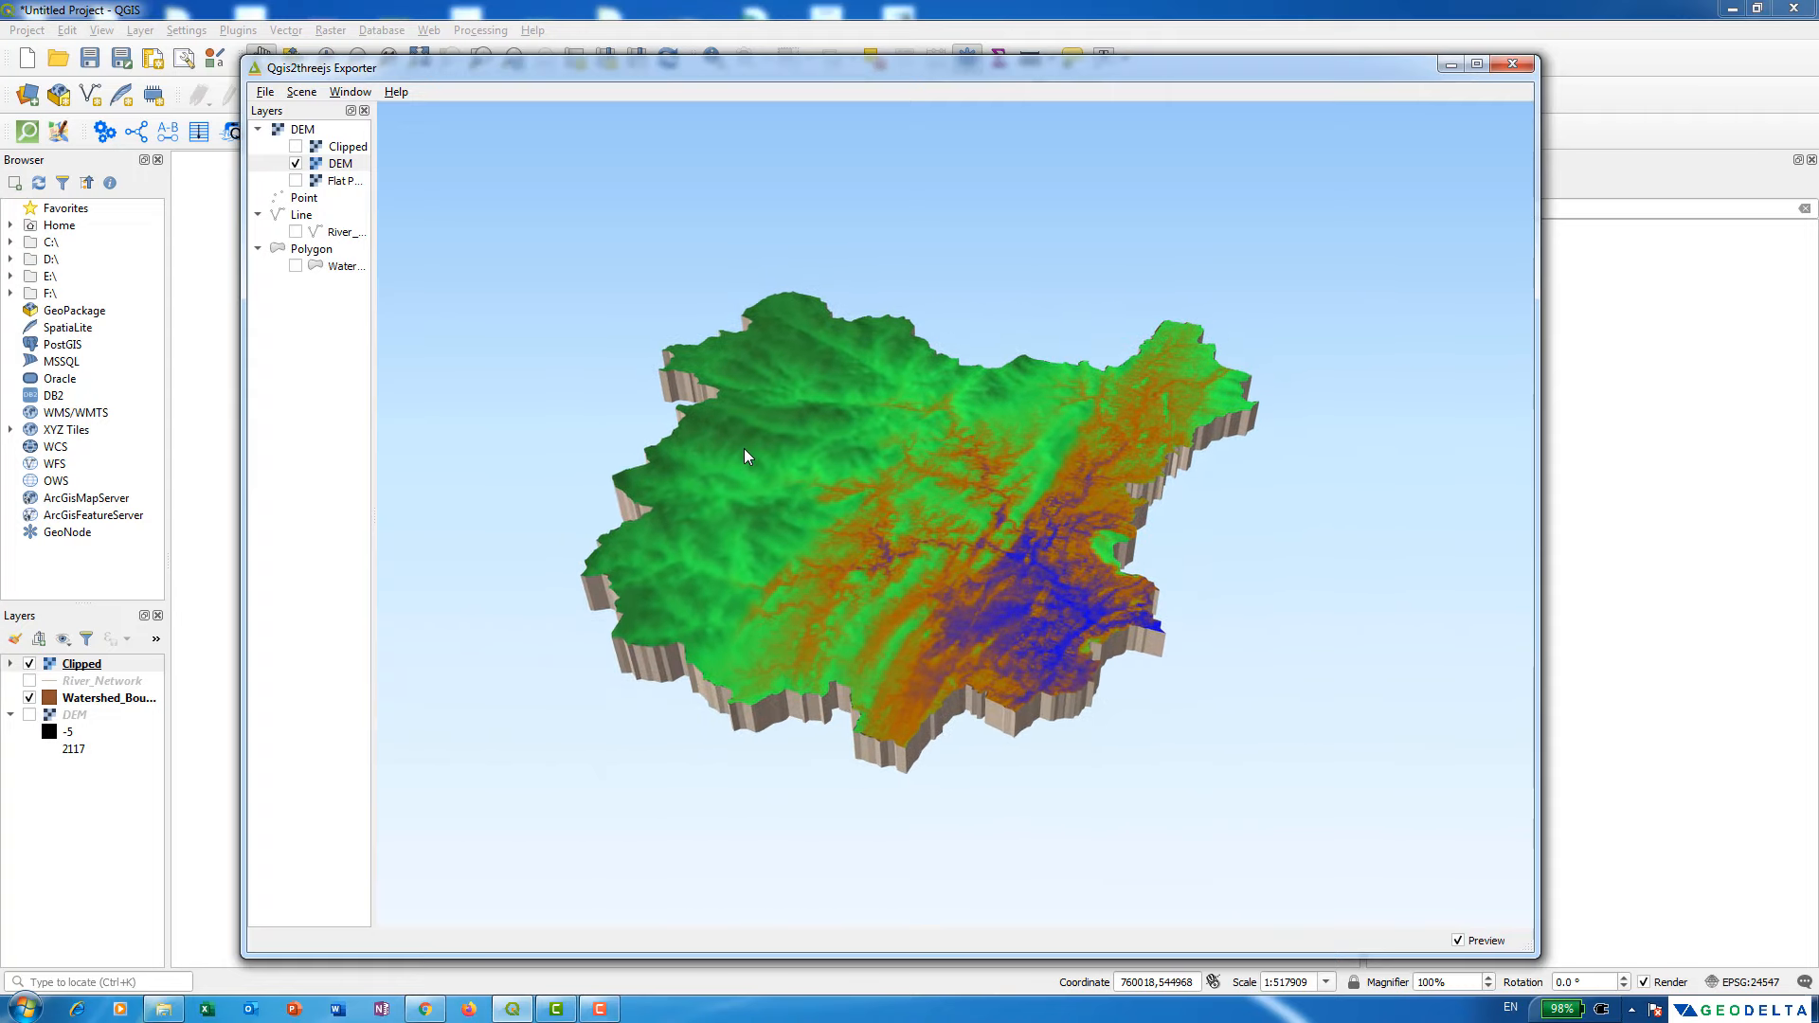
scroll(666, 447, up, 3)
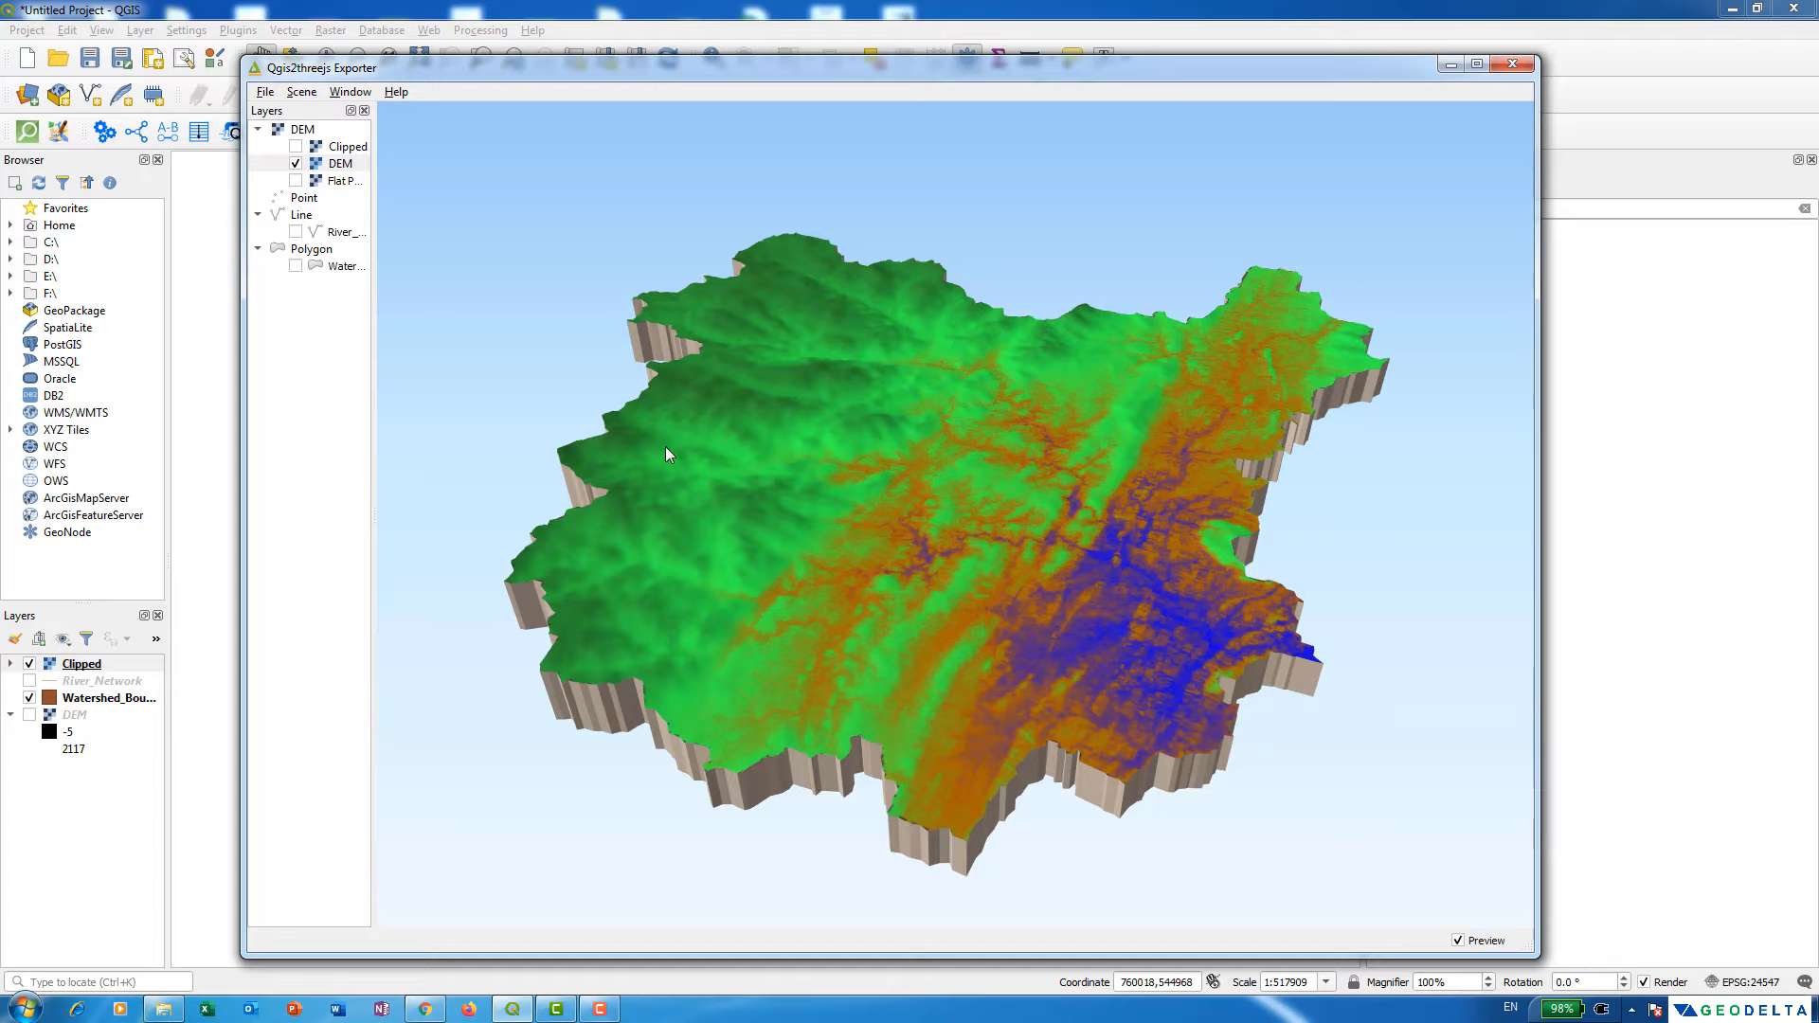
click(937, 507)
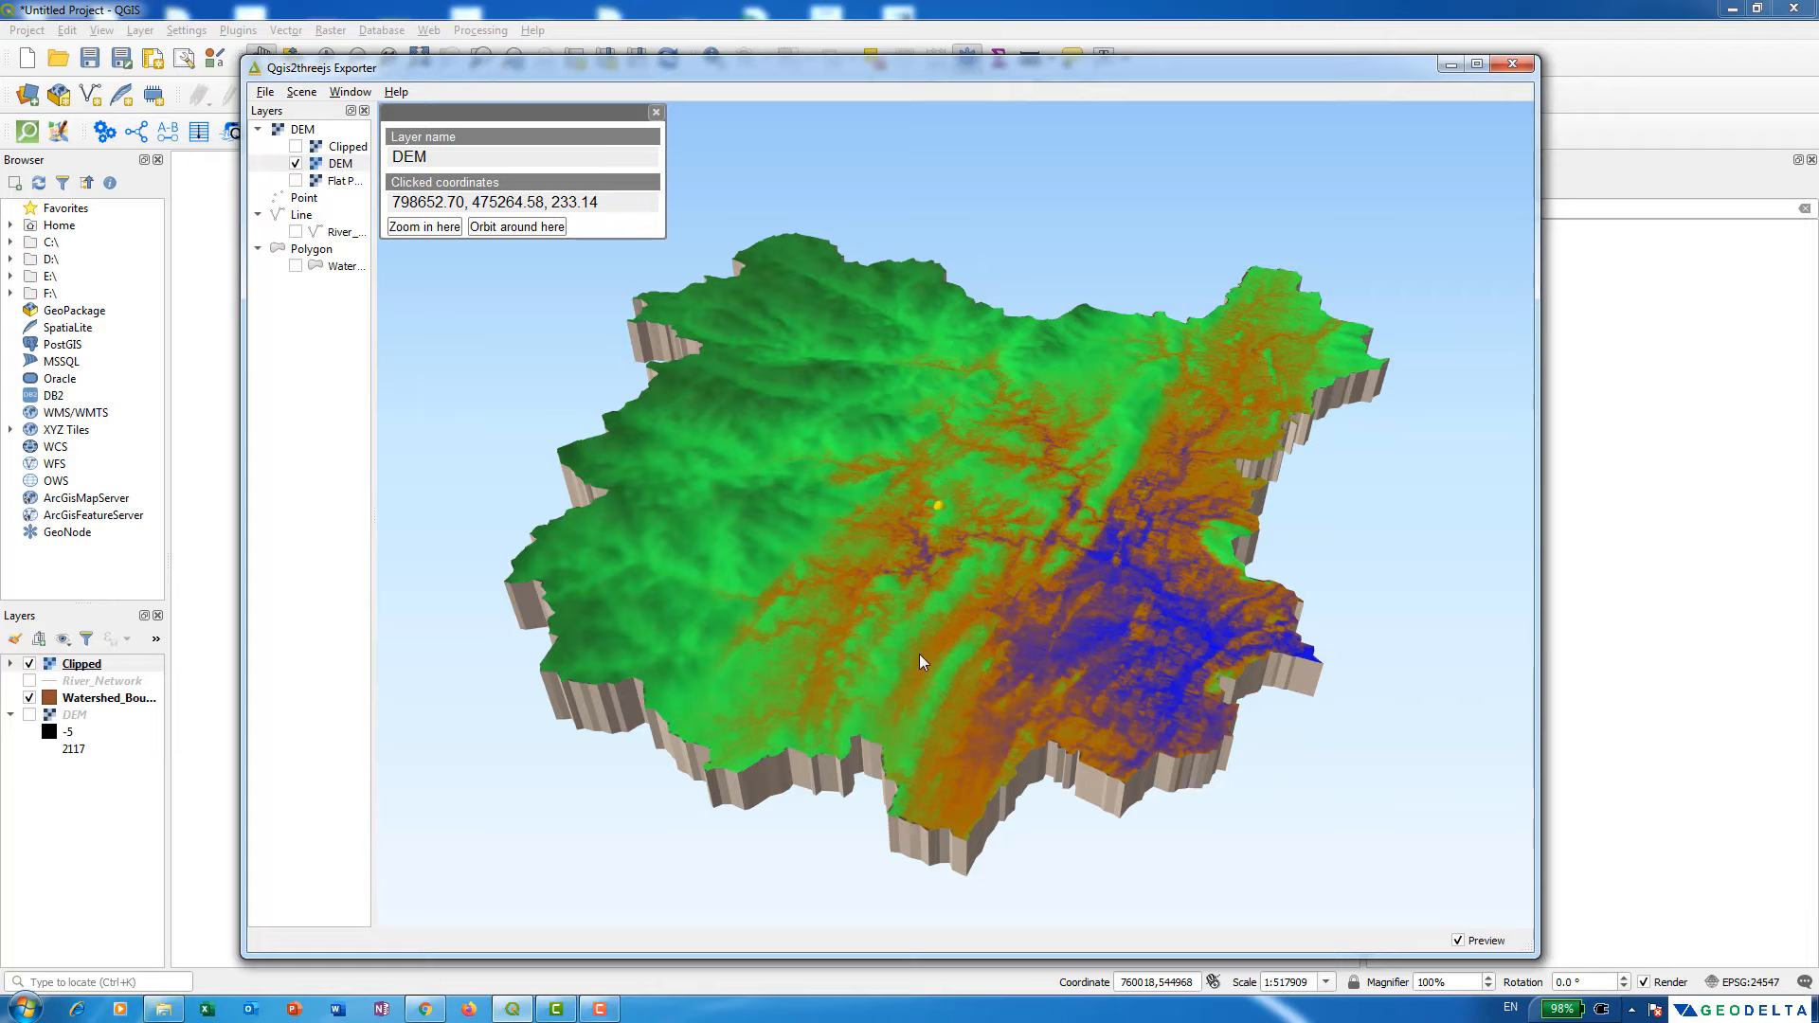
drag(929, 839, 1245, 663)
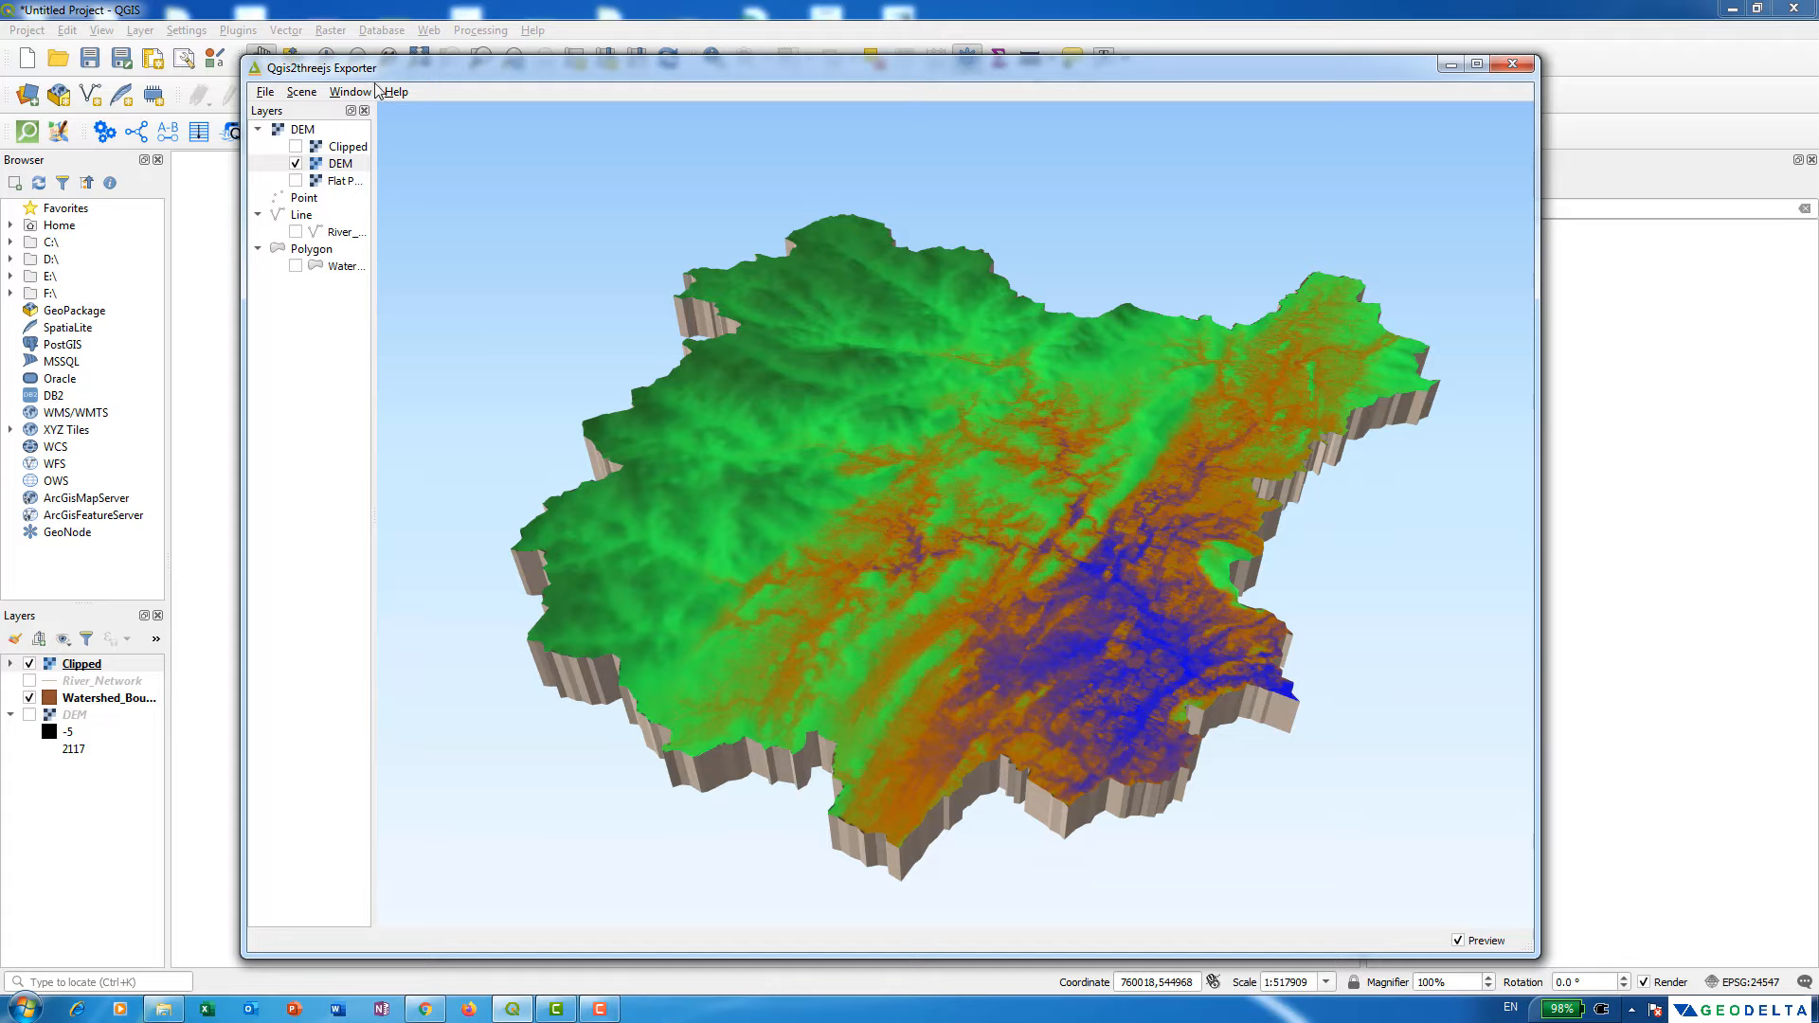
- Set the 3D scene's vertical exaggeration to 2.5 in the scene settings and apply it to the terrain
click(311, 97)
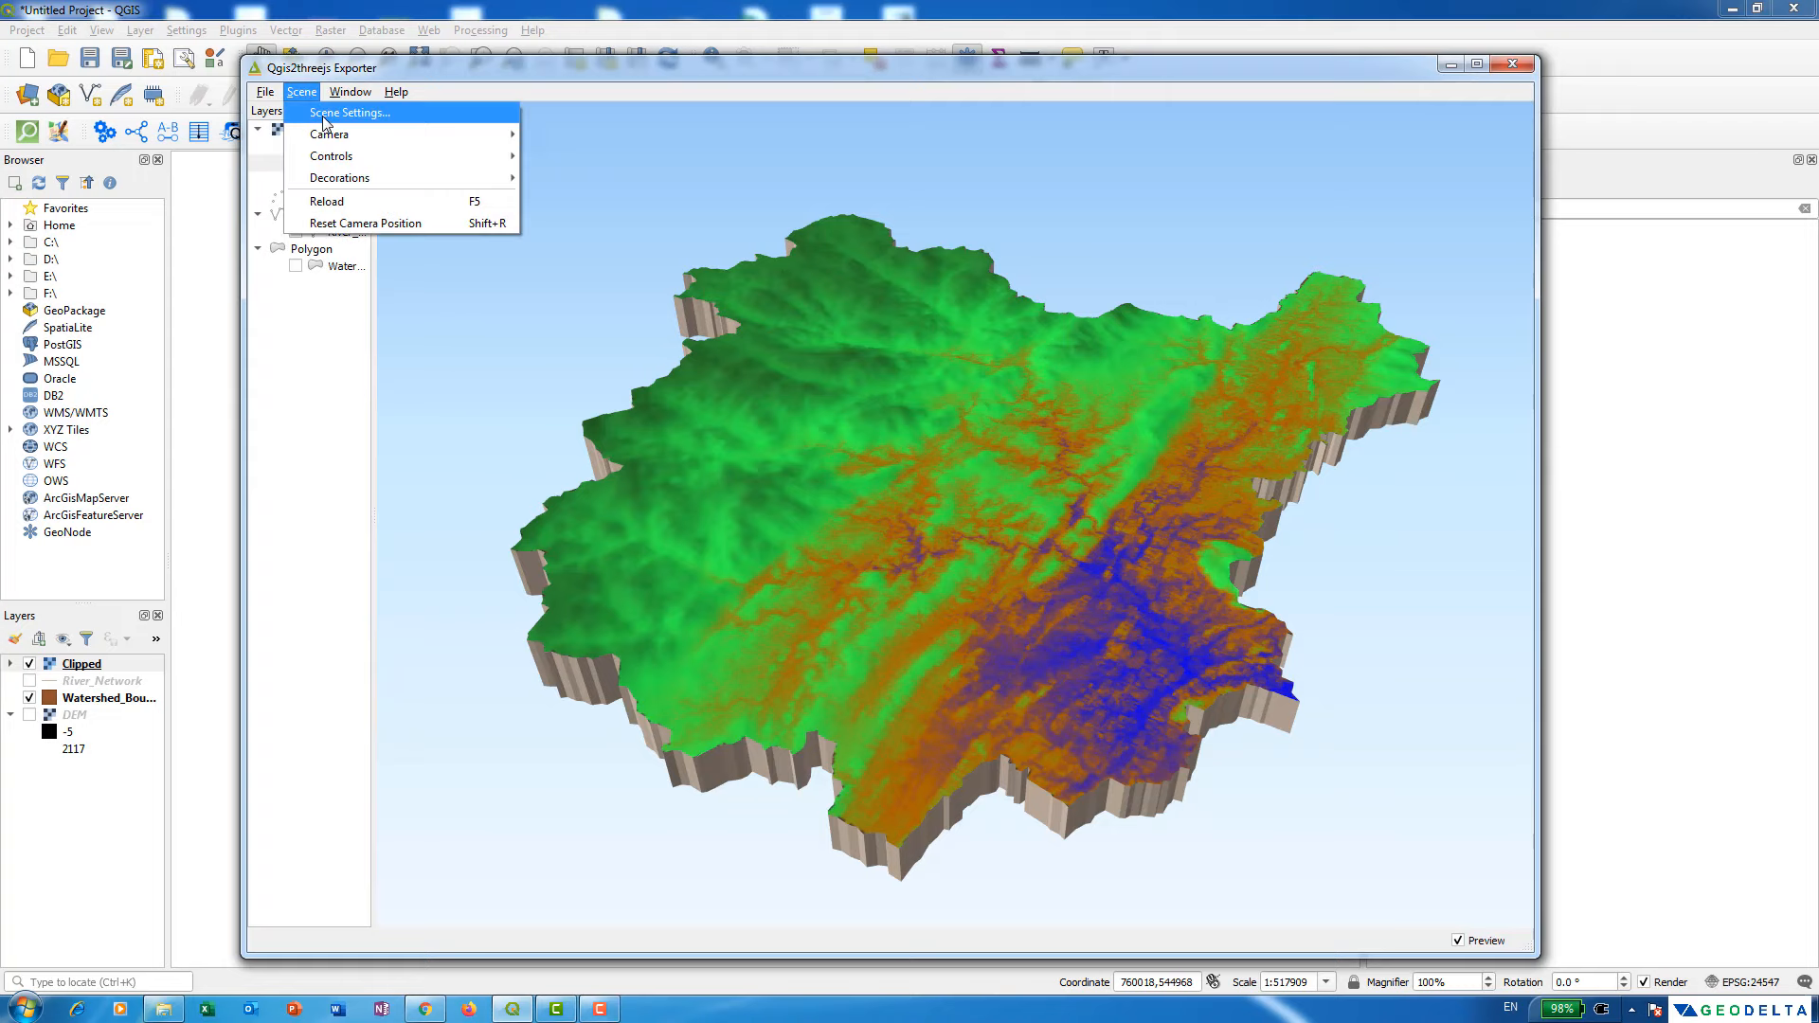
click(327, 114)
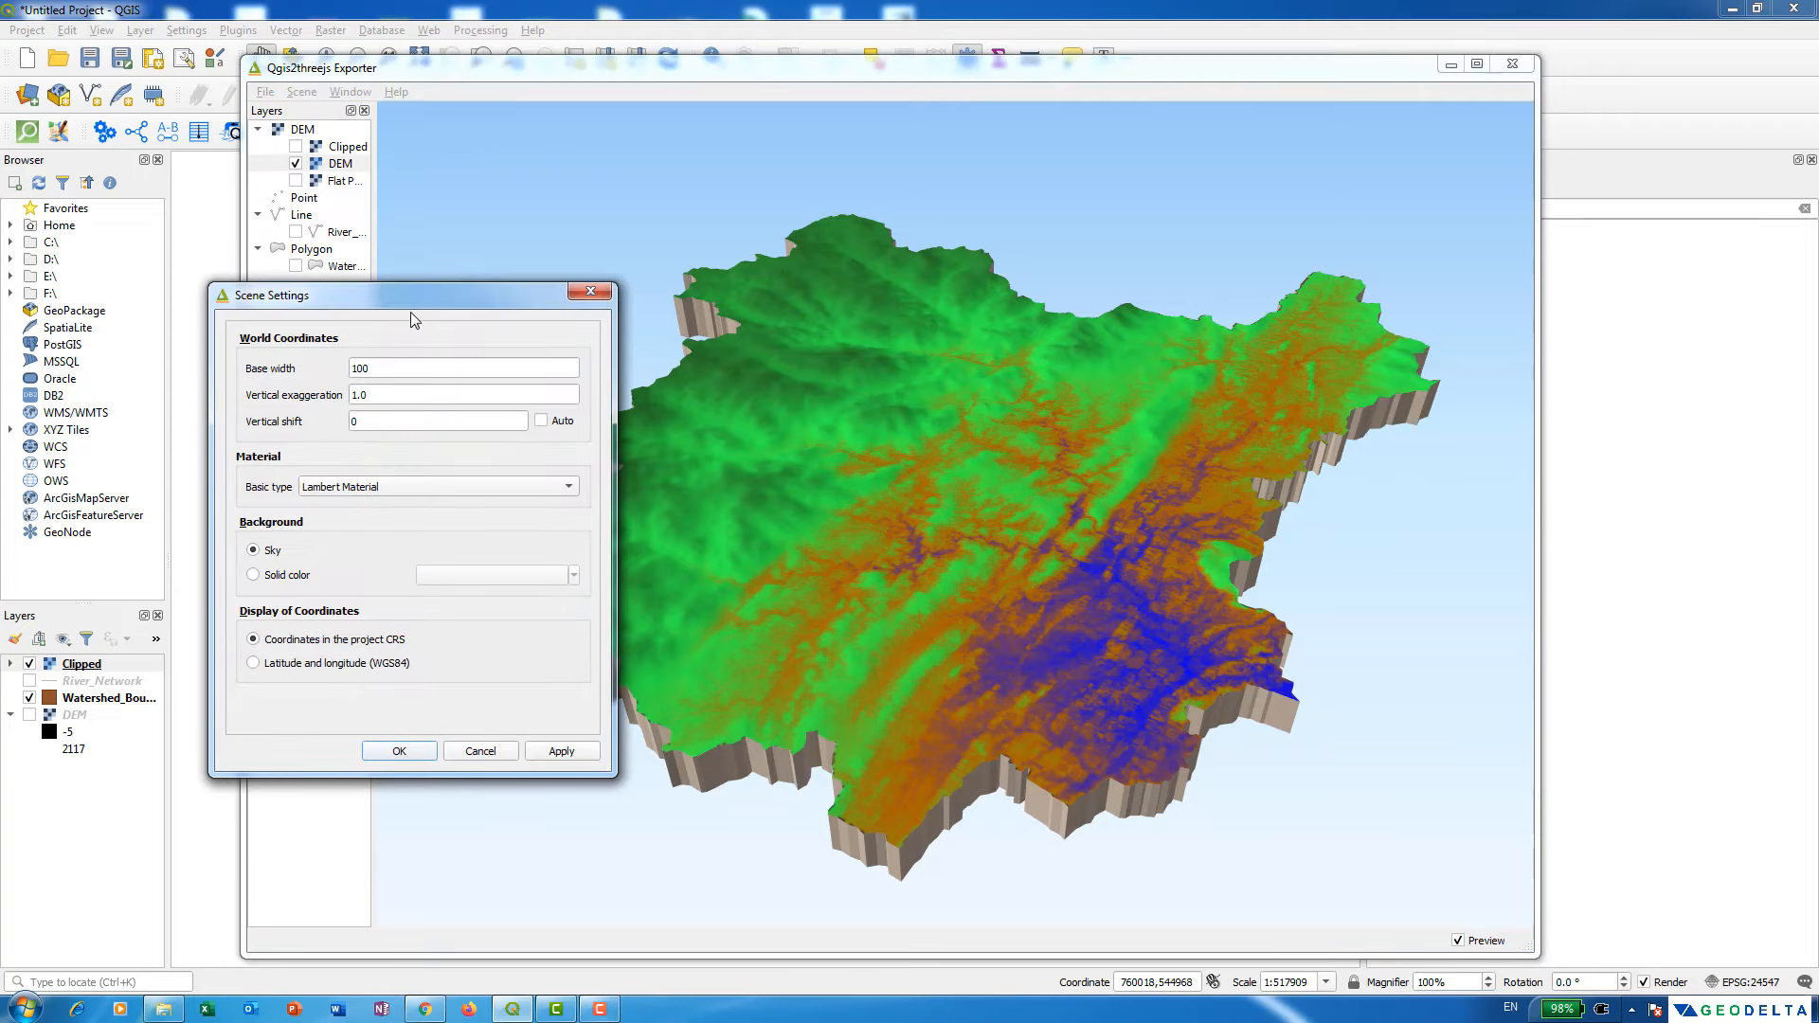
drag(405, 305, 311, 293)
double_click(276, 382)
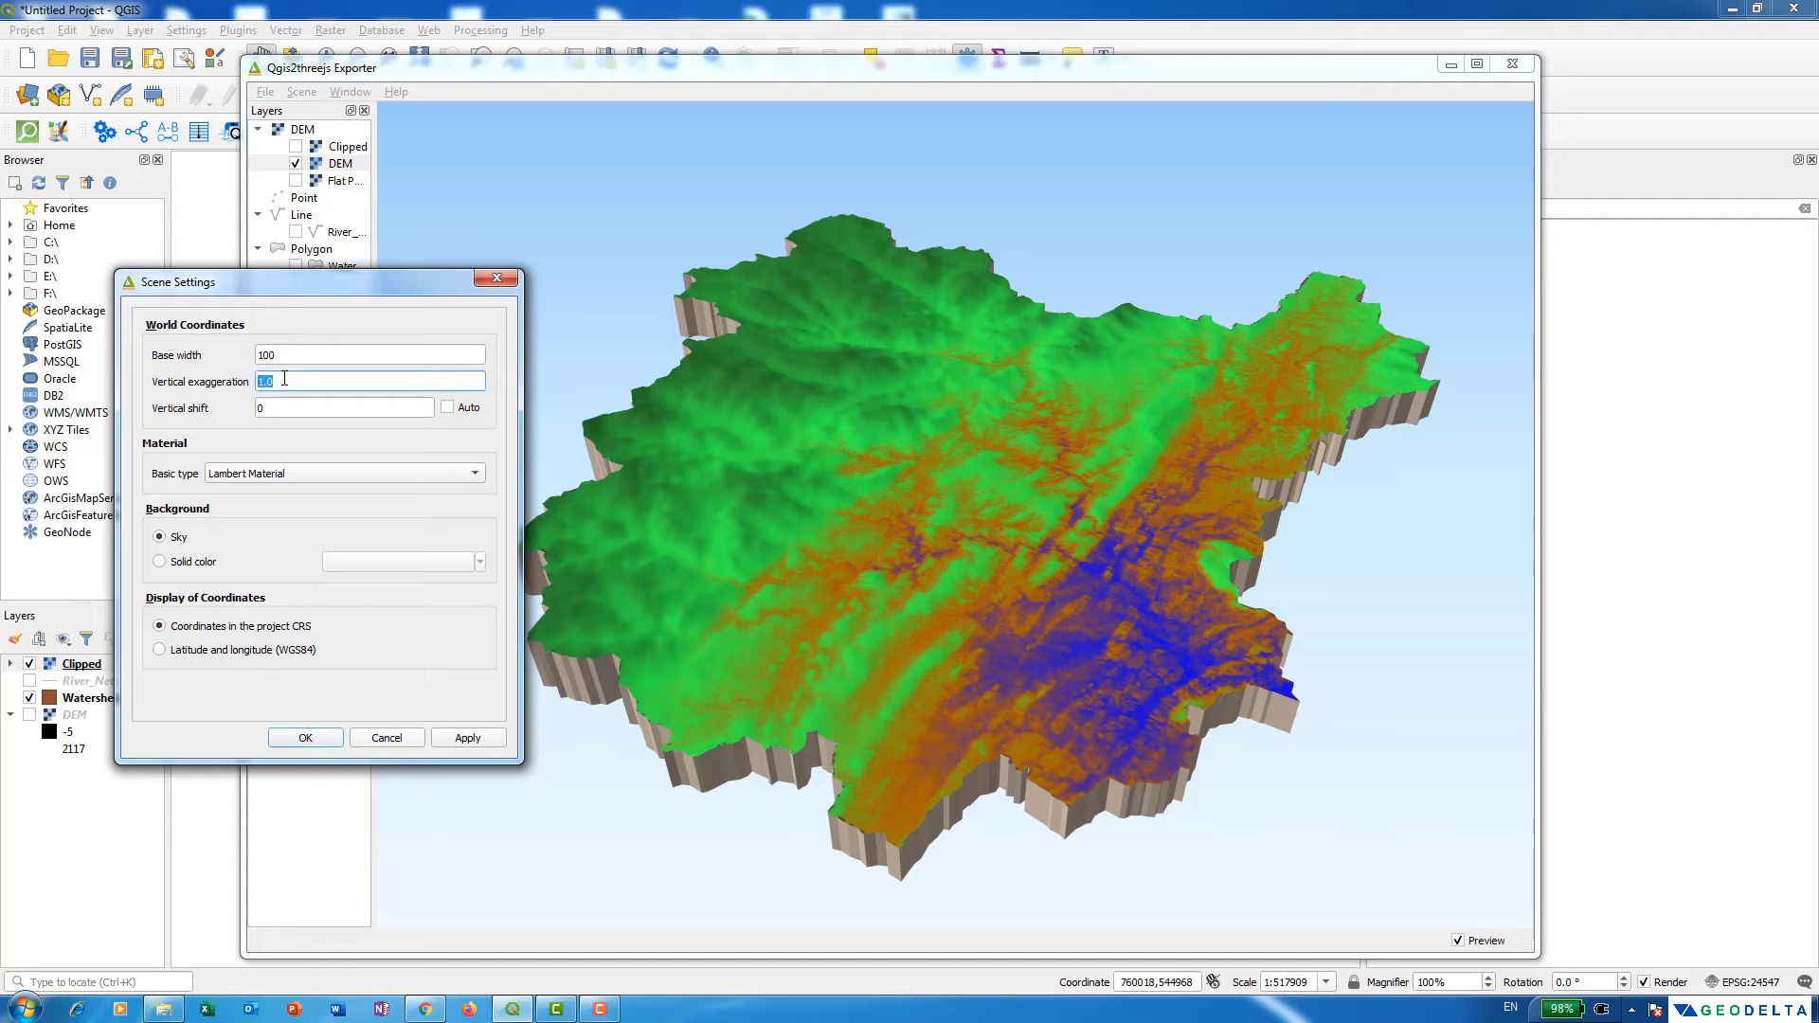
text(2.5)
click(468, 738)
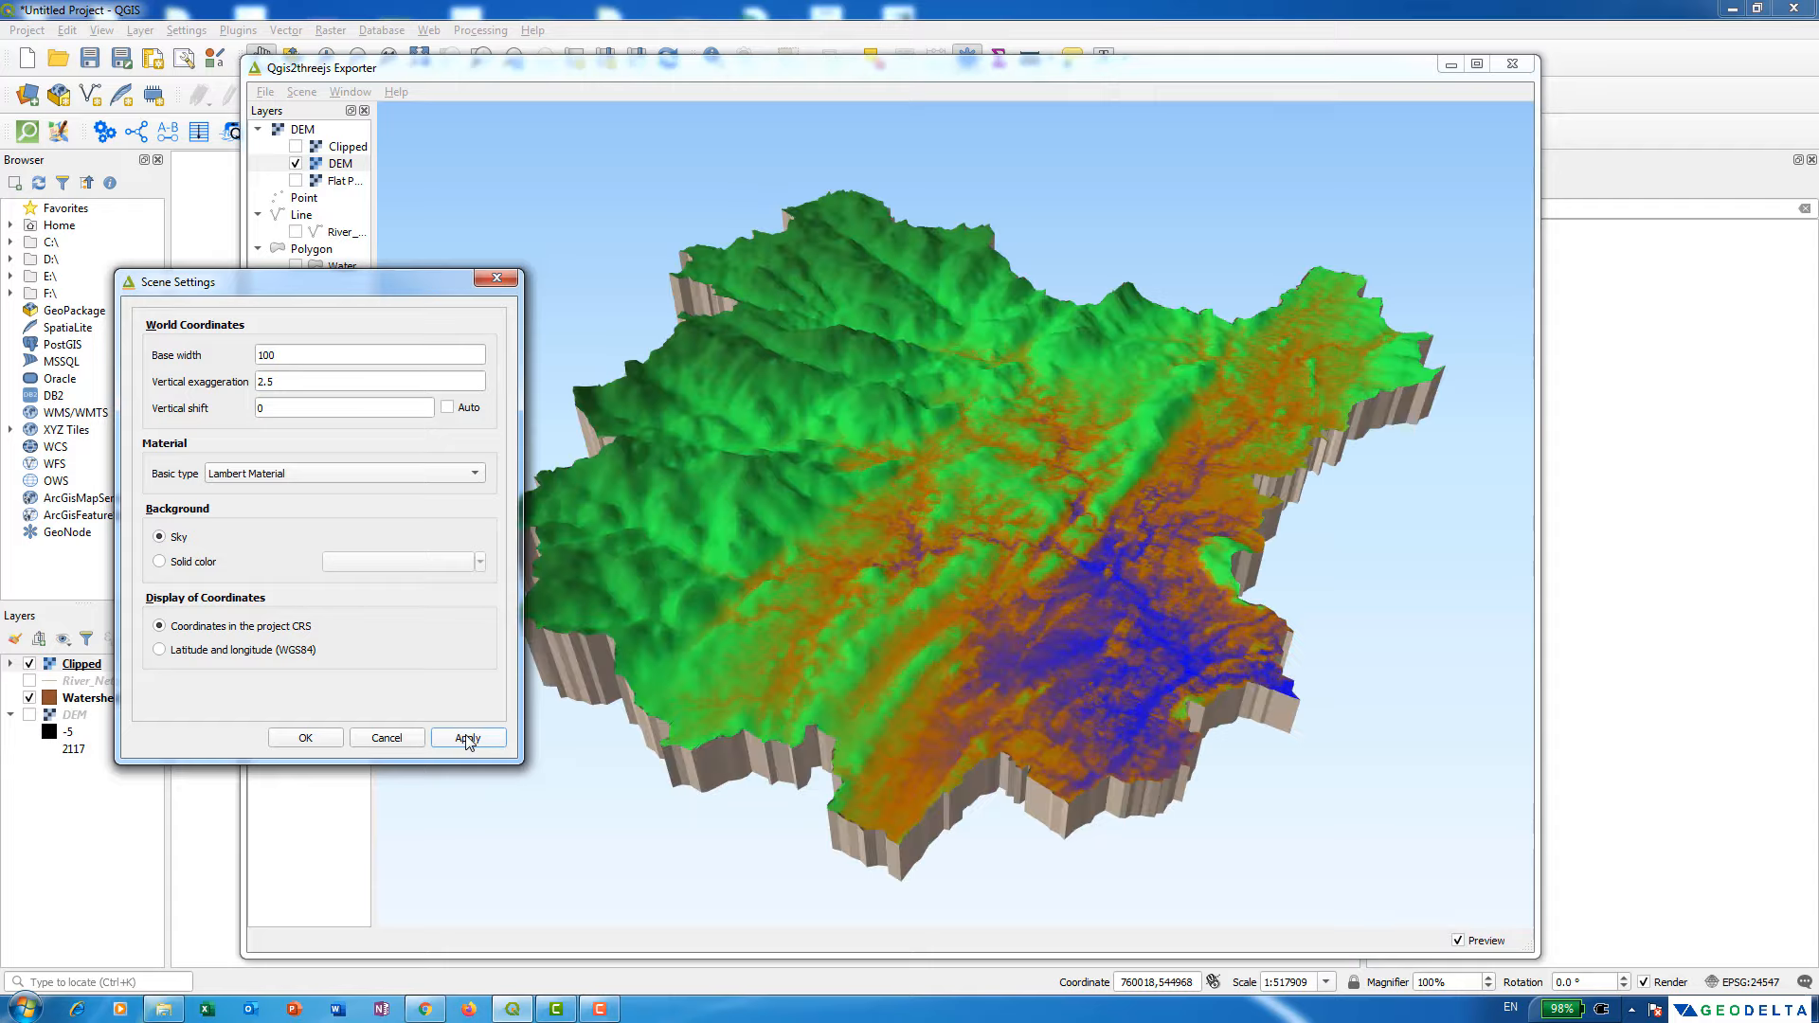
click(305, 738)
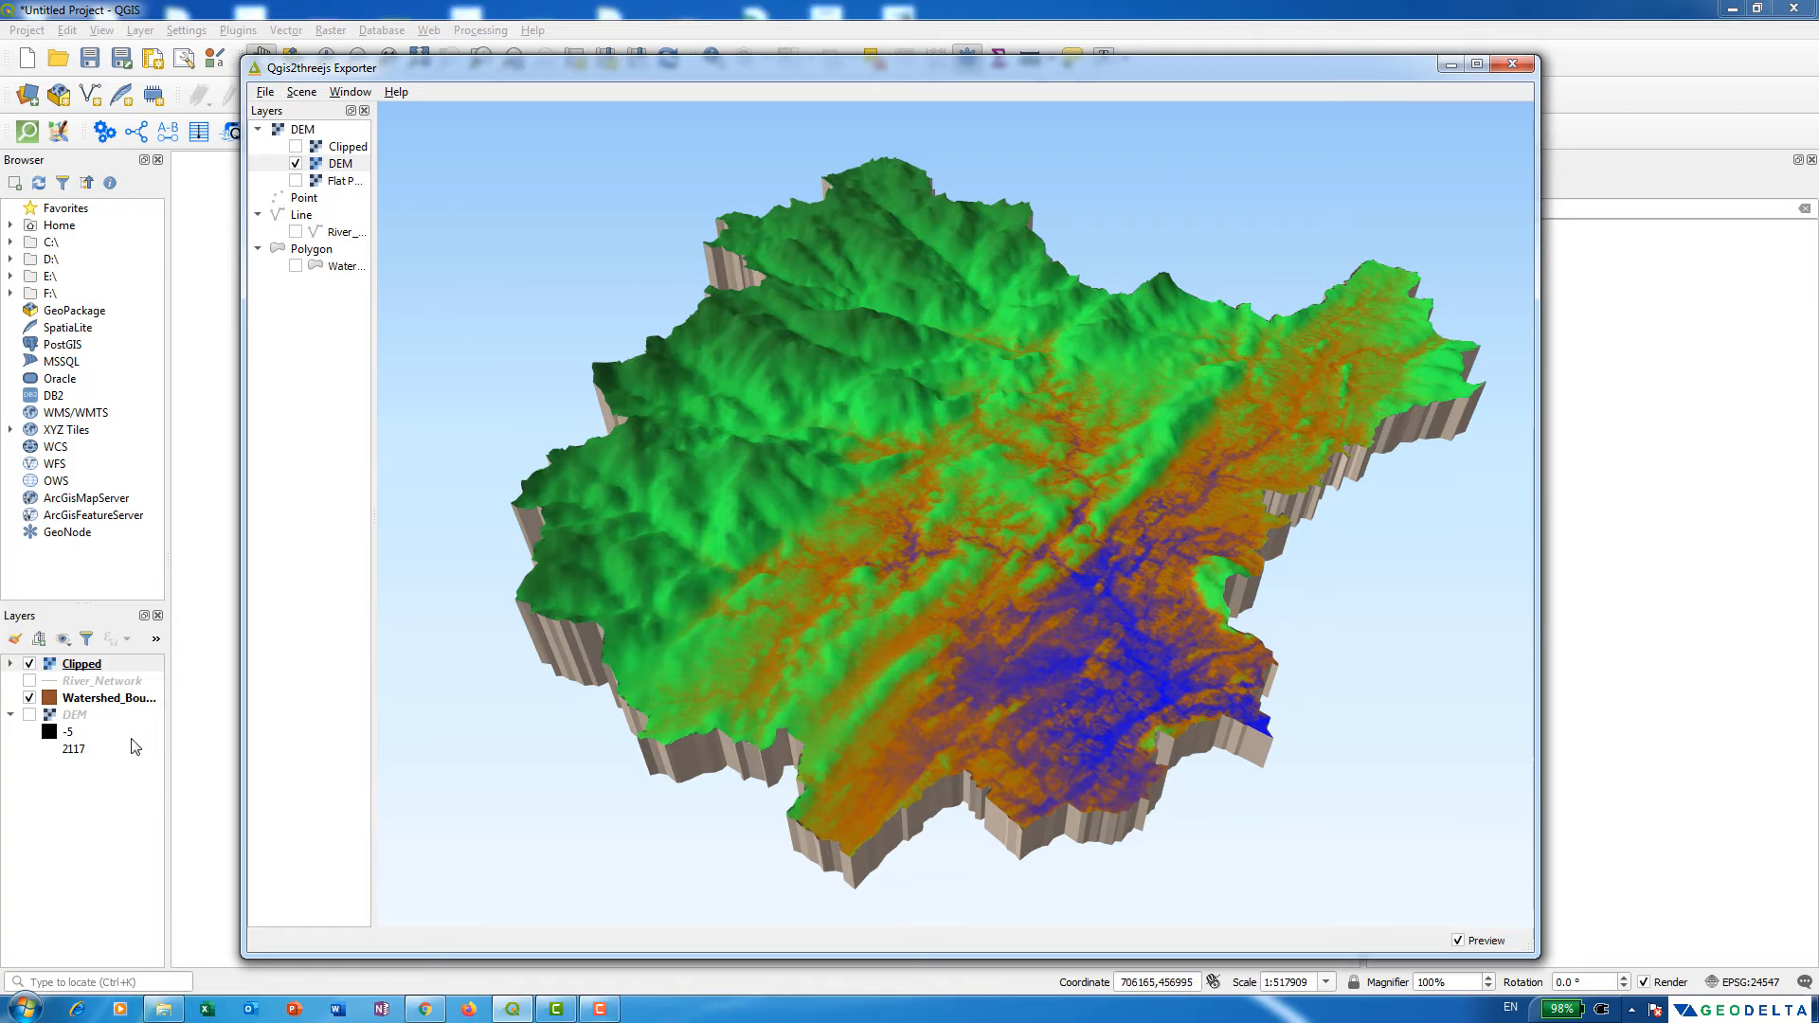
- Move the River_Network layer above the Clipped layer in the QGIS layer order and make it visible
click(71, 682)
drag(72, 682, 71, 667)
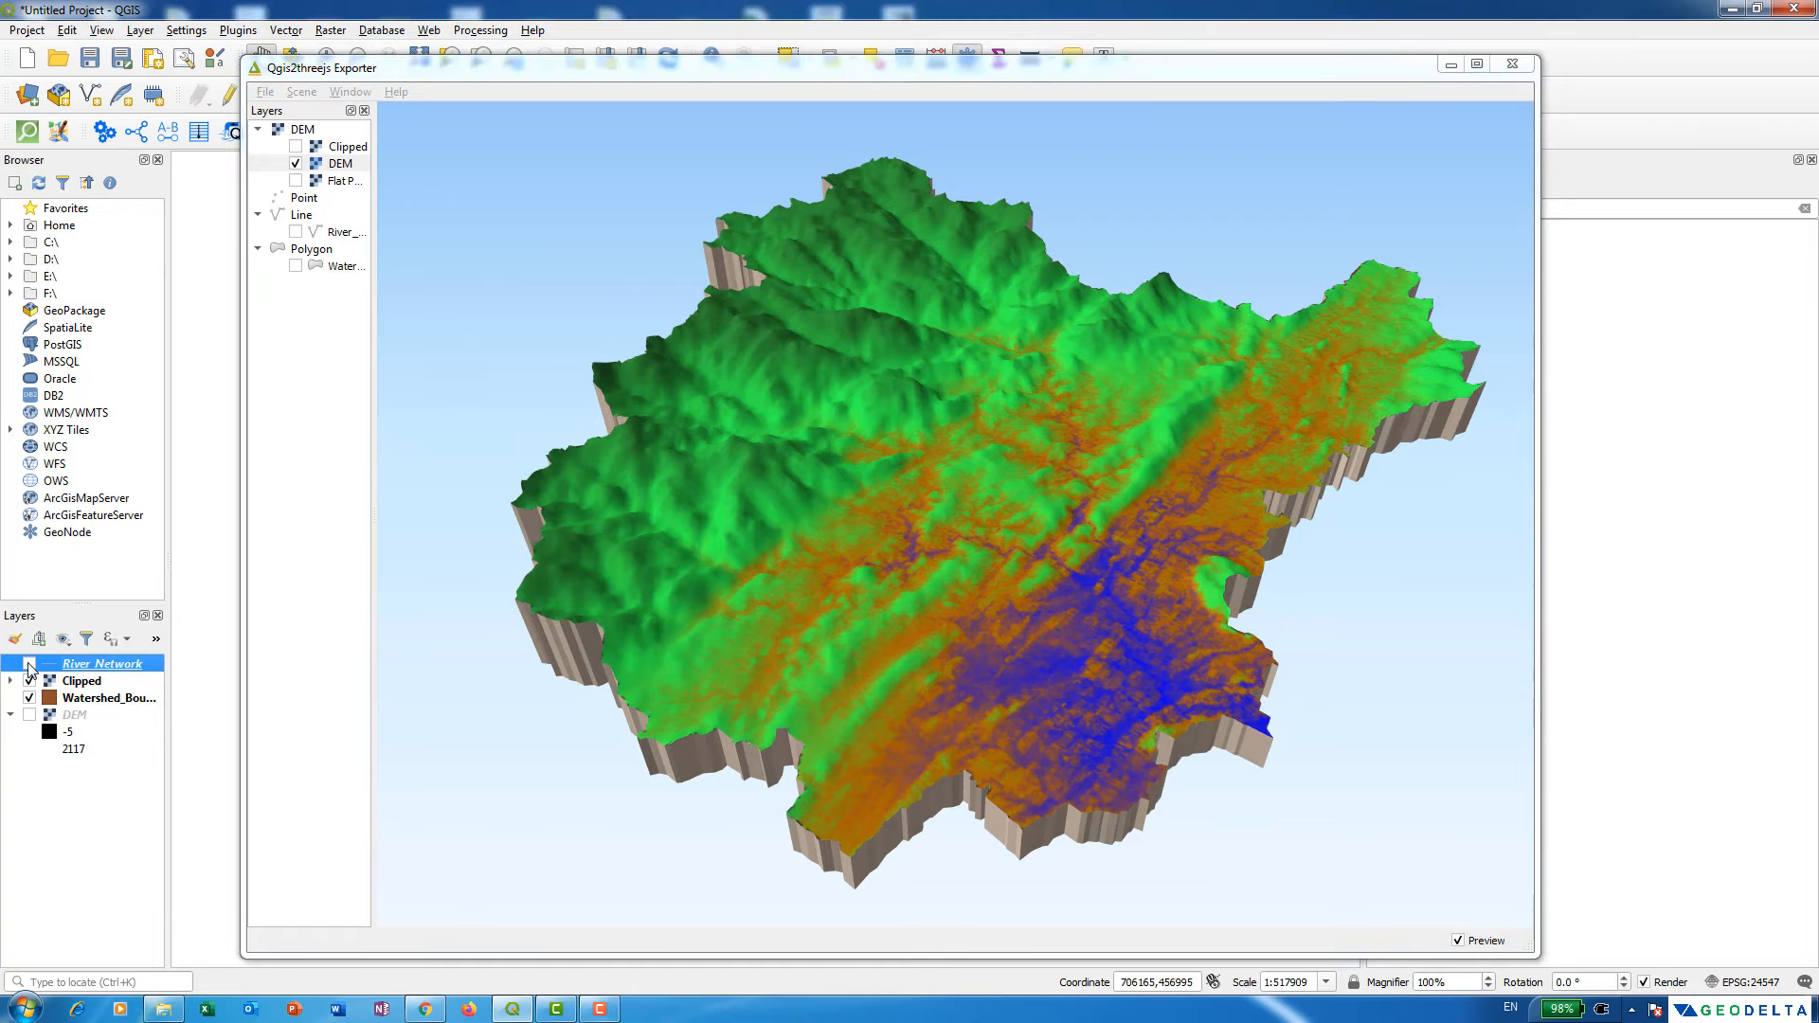
click(29, 664)
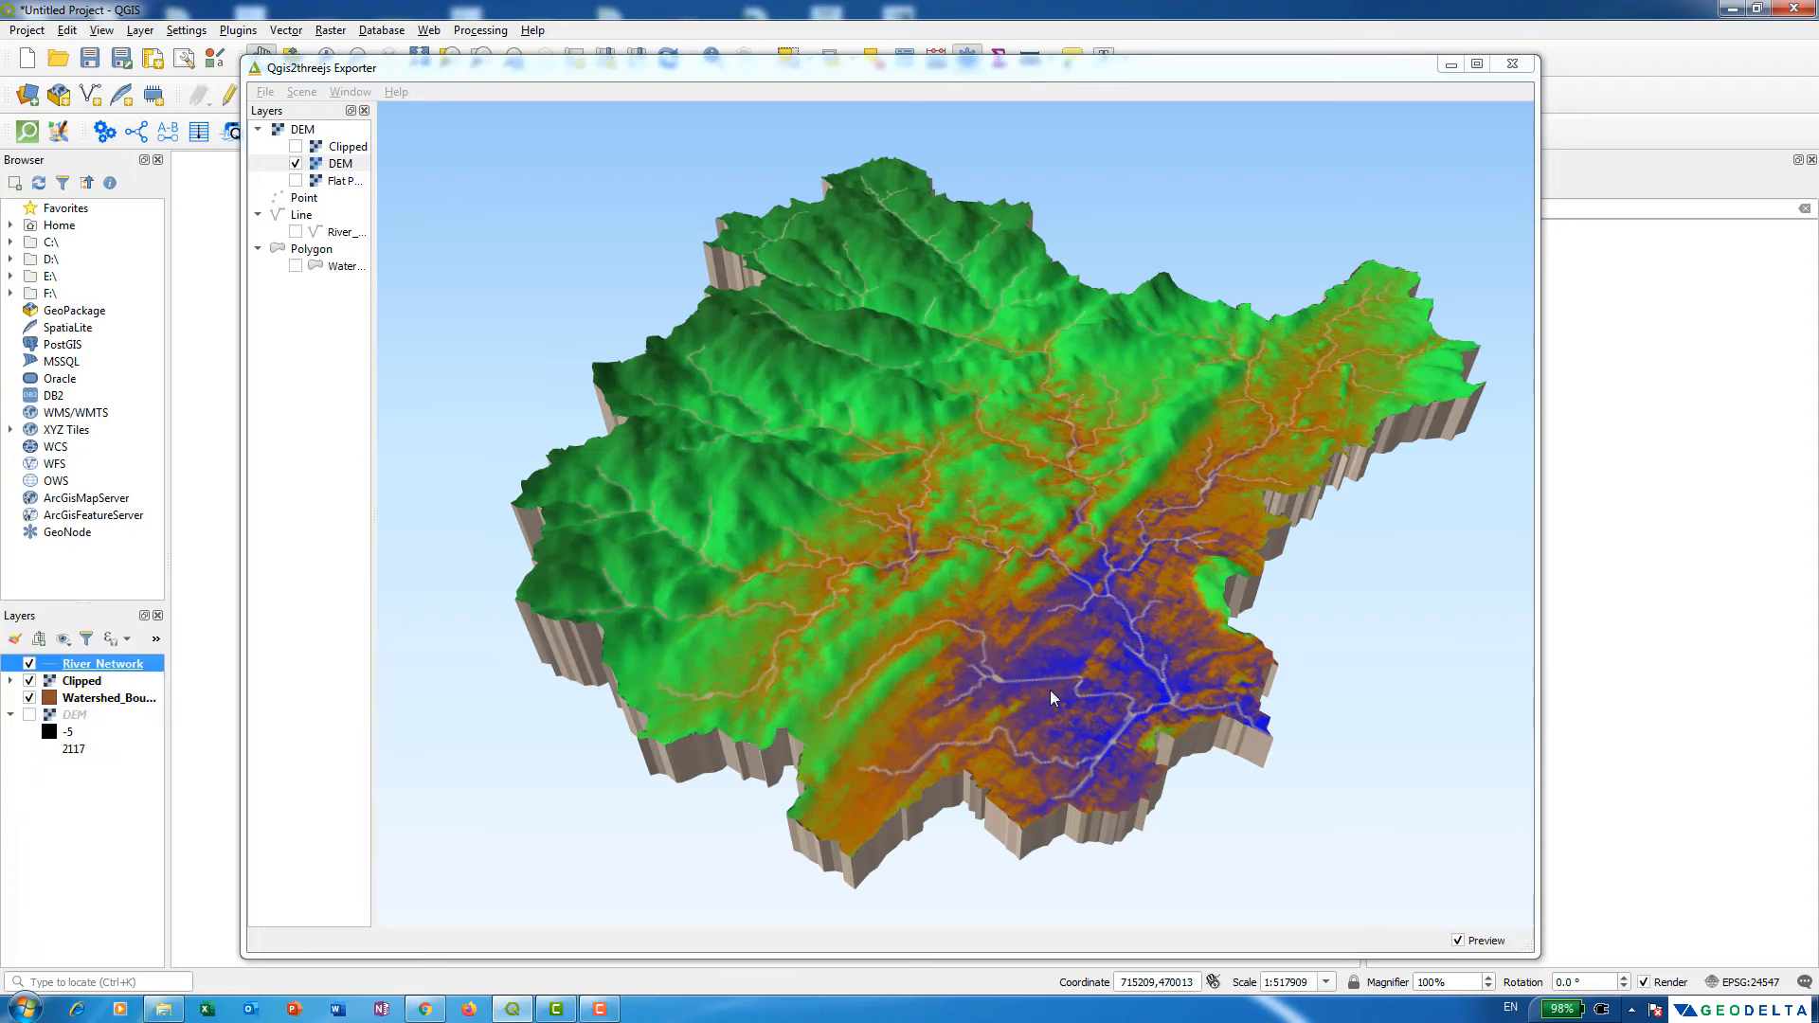
- Change the River_Network layer's simple line color to a bright blue in its symbology and accept the layer properties
right_click(102, 666)
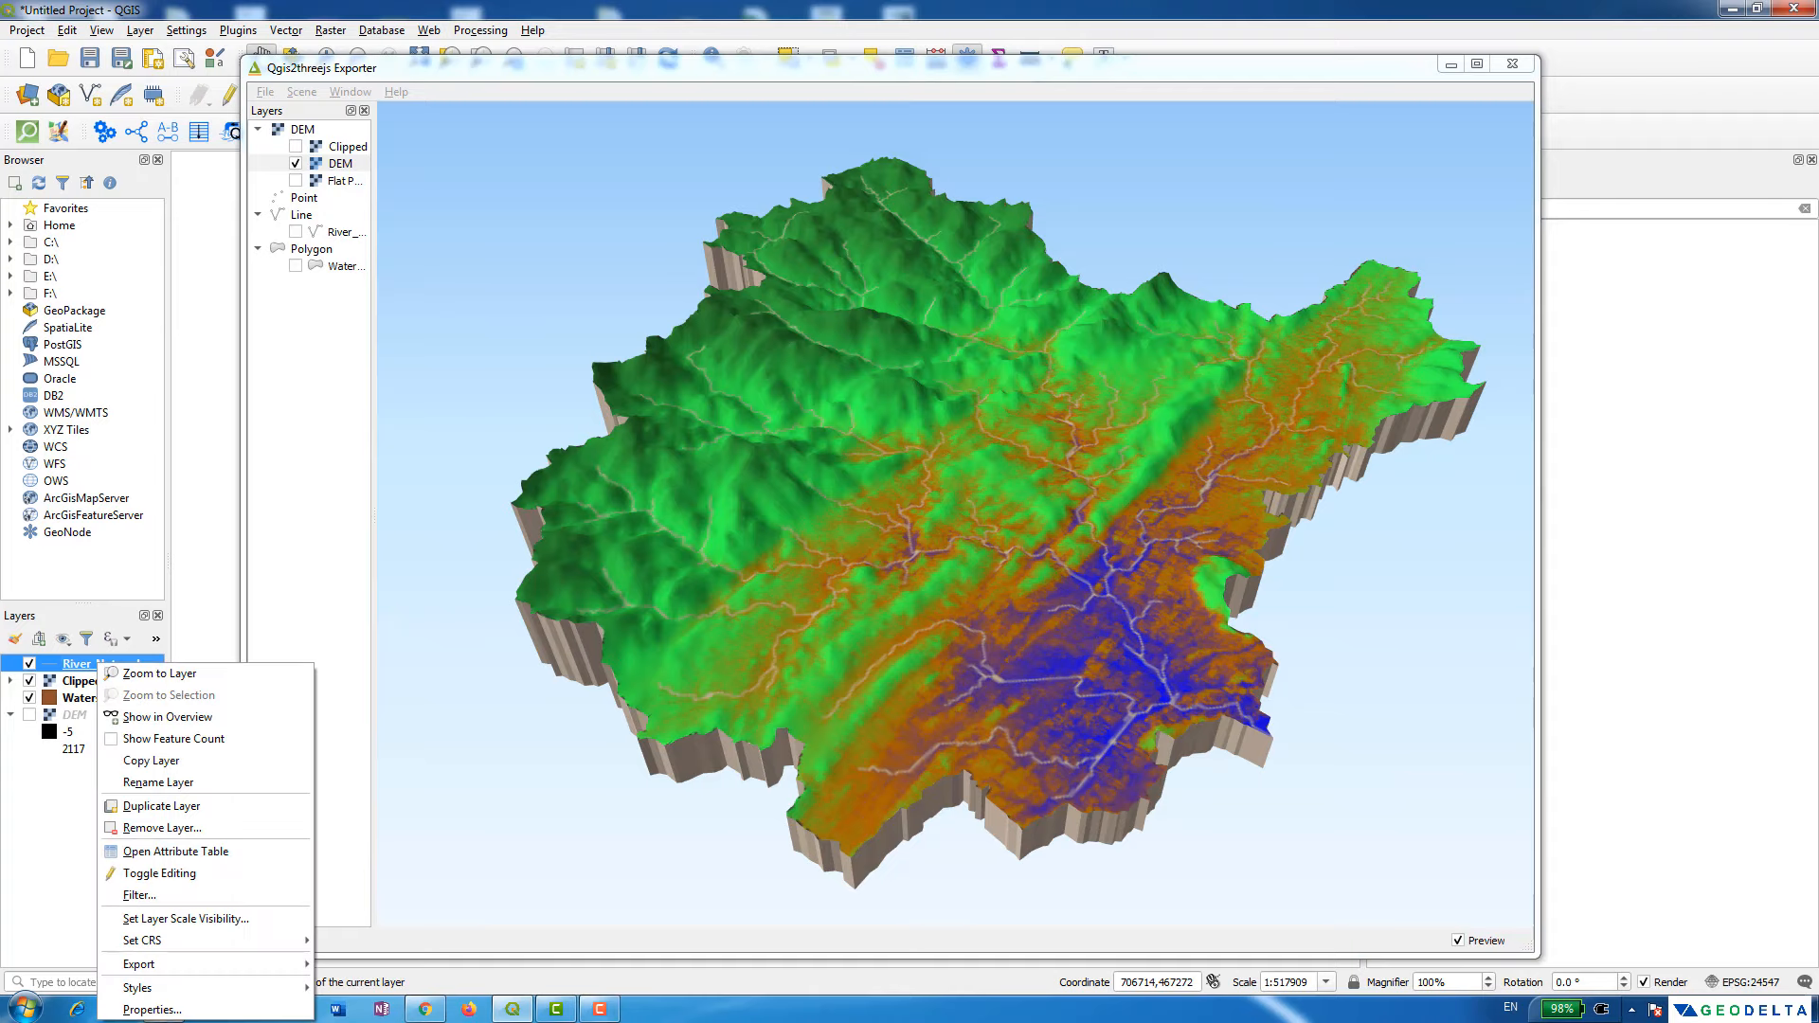
click(168, 1016)
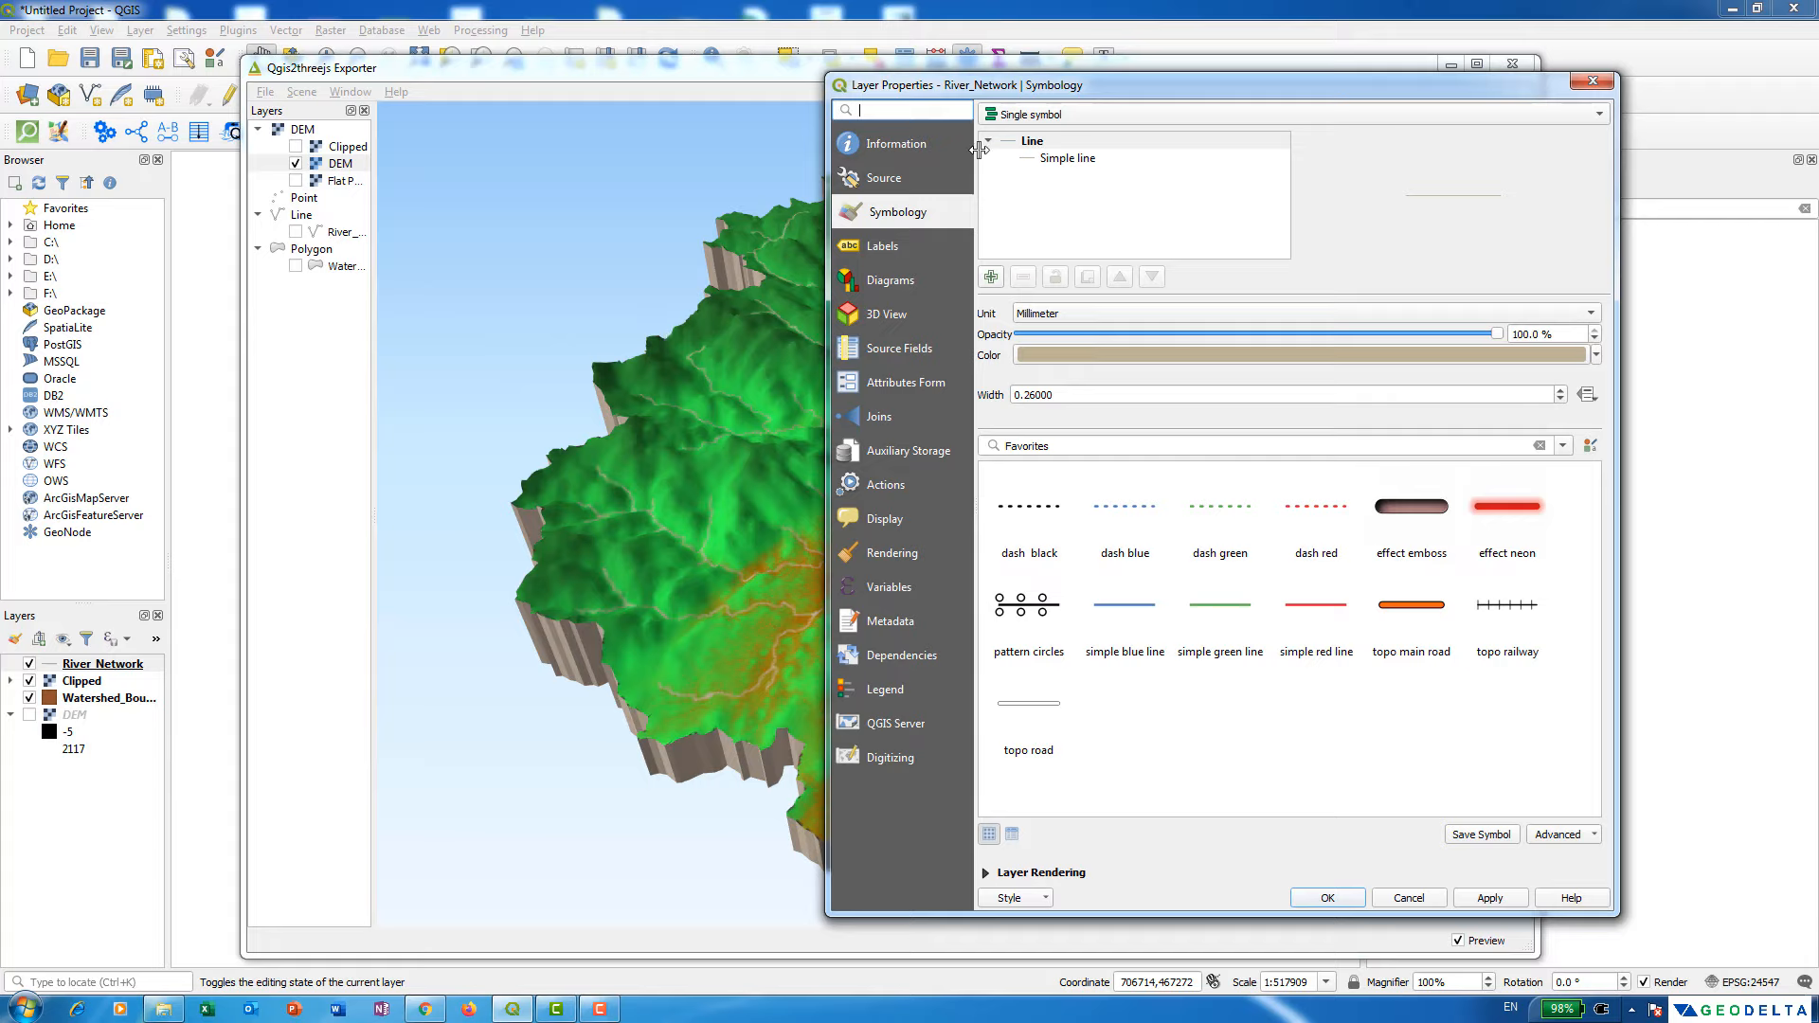
click(1068, 161)
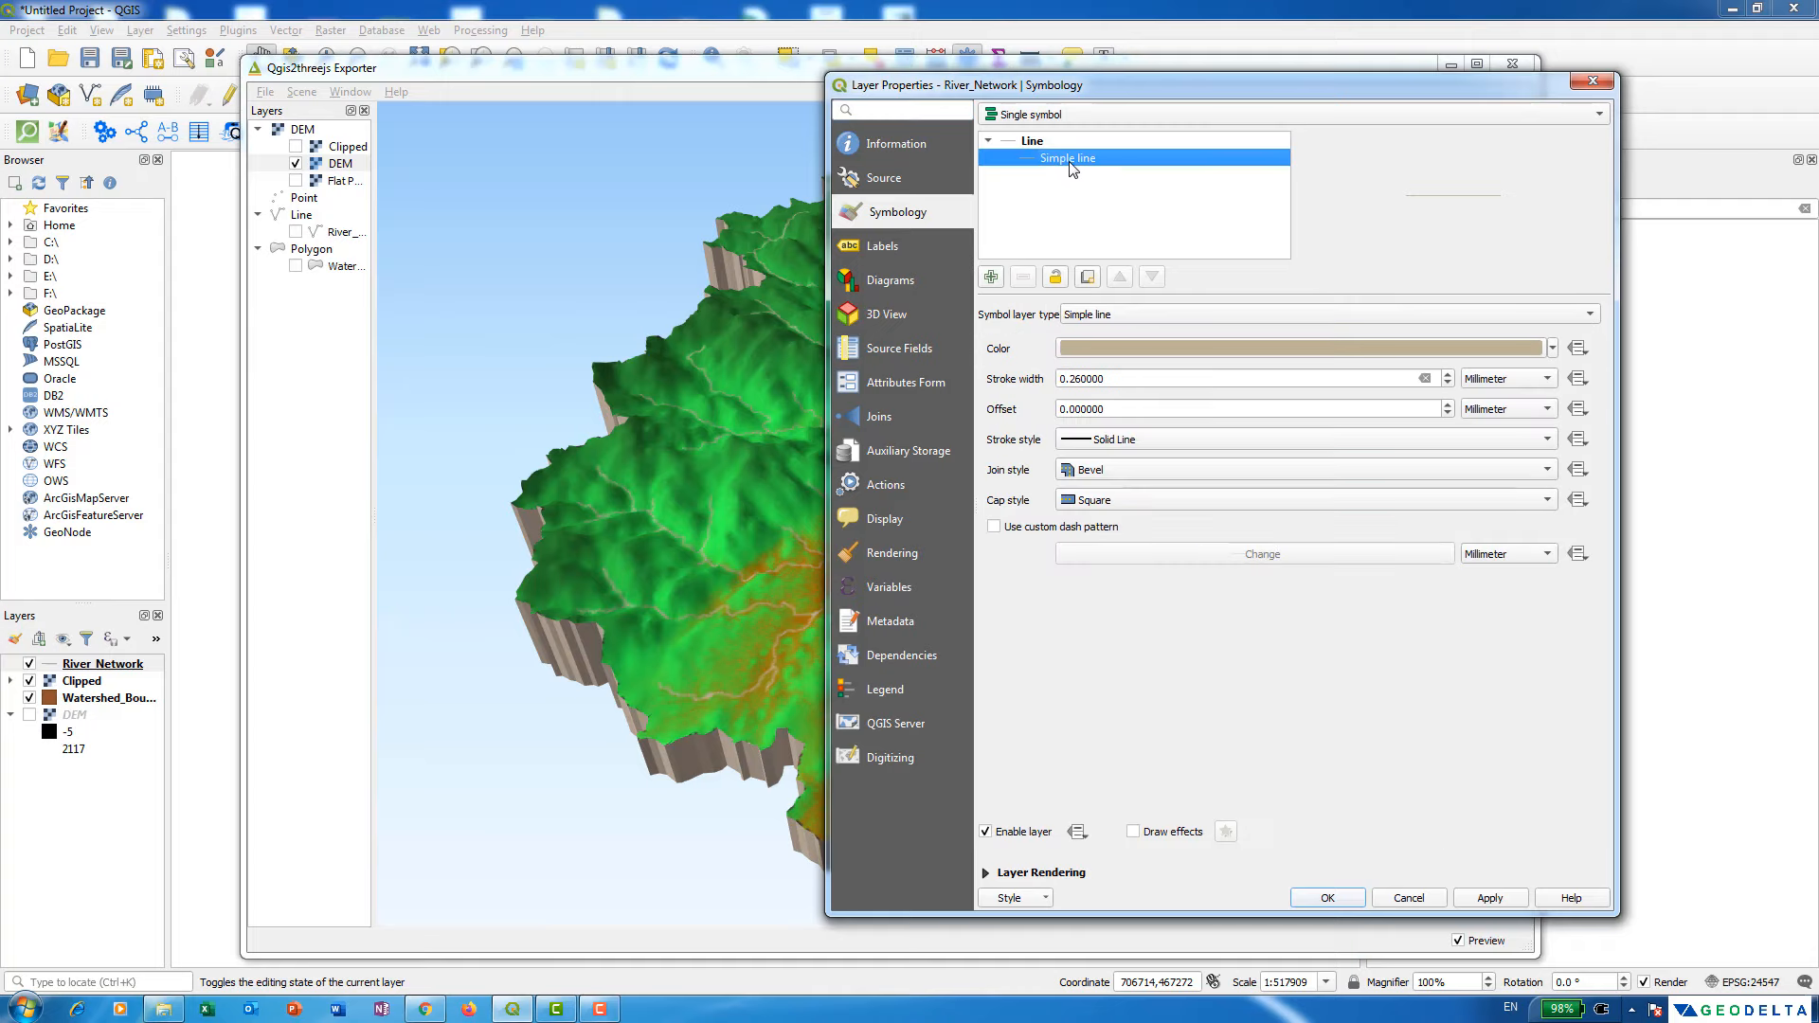
click(1160, 350)
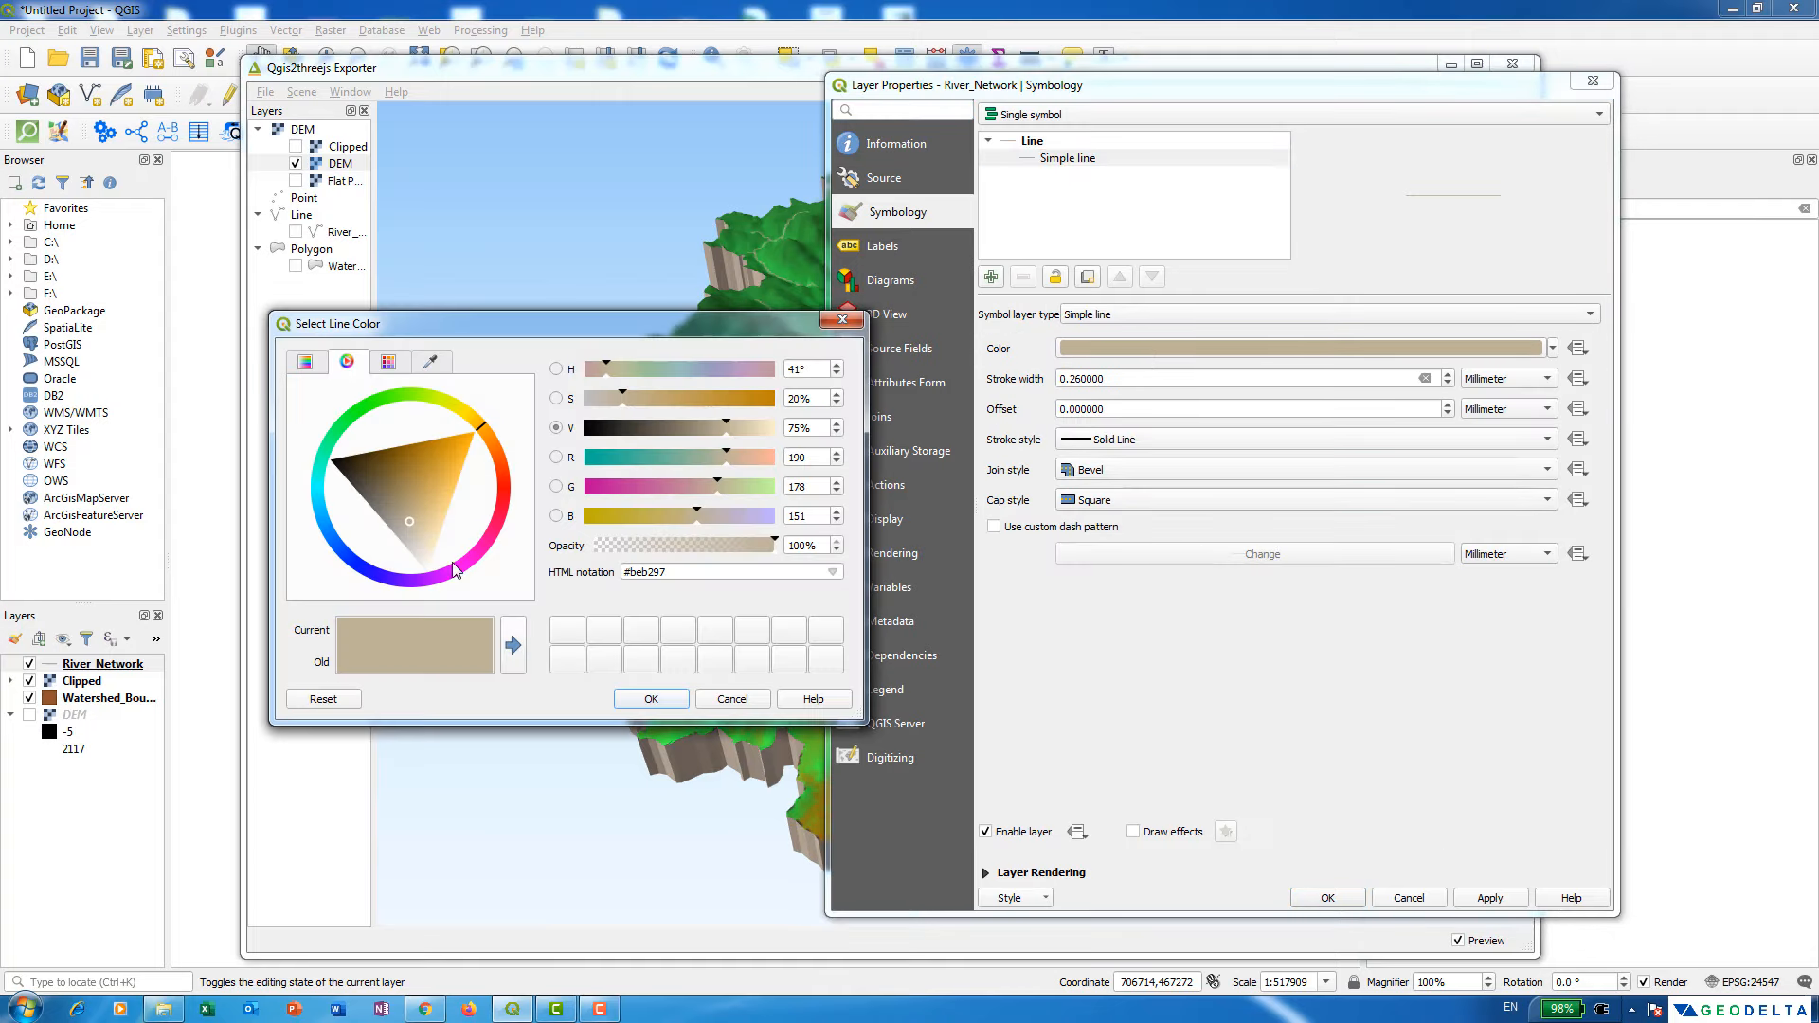
click(357, 571)
click(371, 538)
click(654, 701)
click(1489, 897)
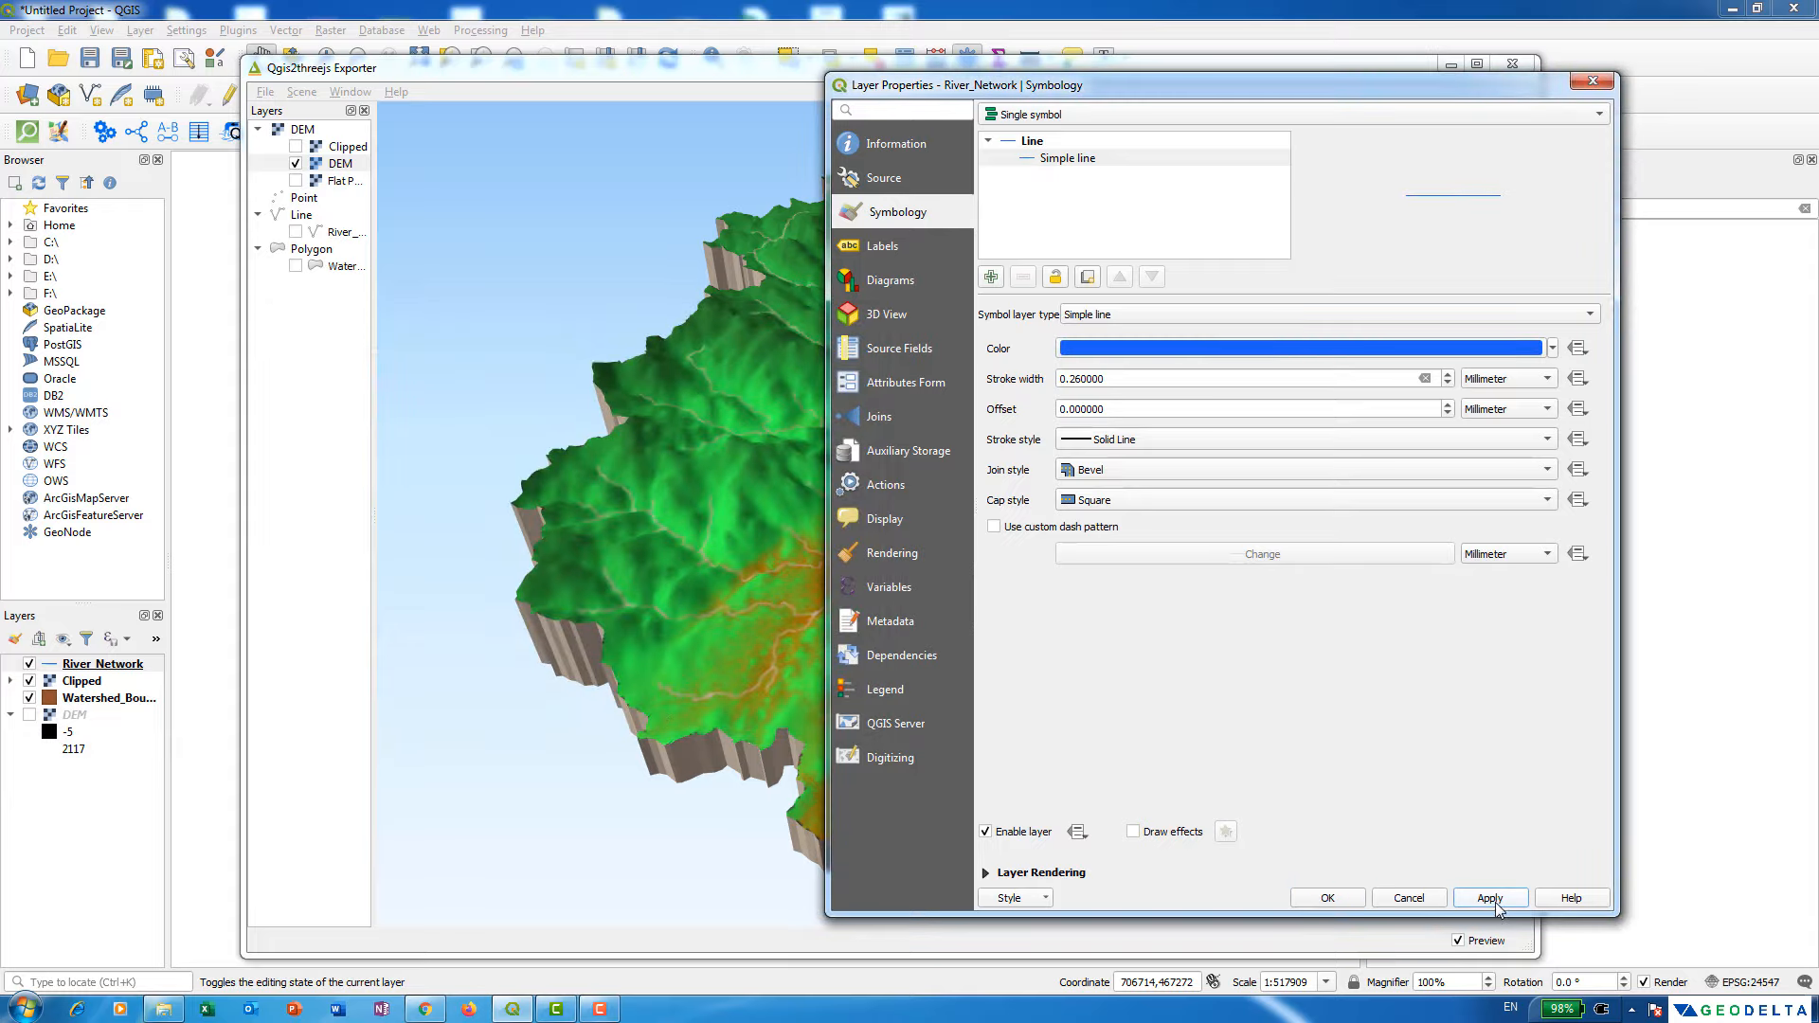
click(1328, 896)
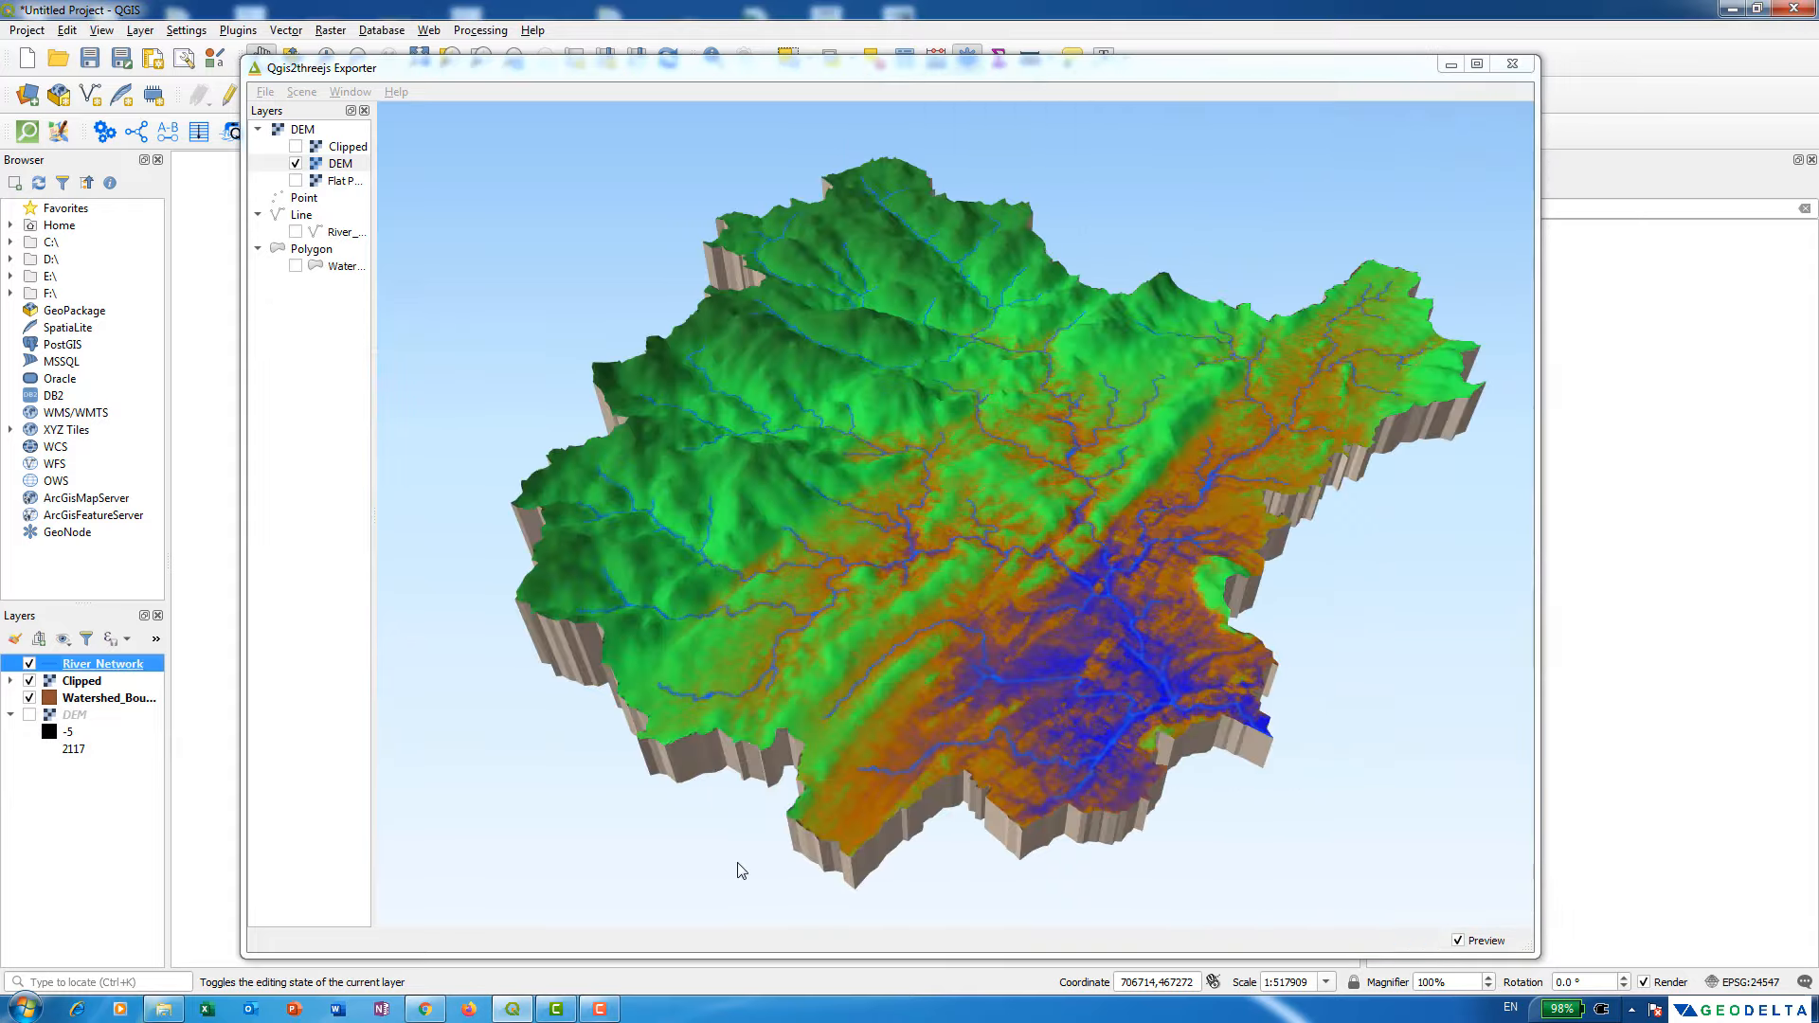